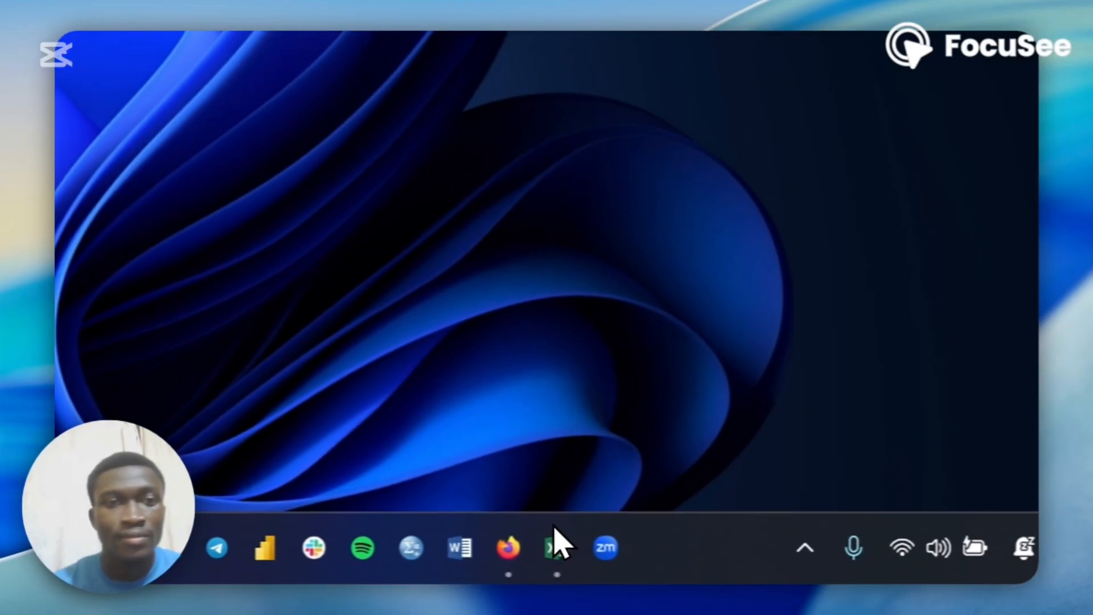
Switch to the Excel sales sheet and enter the header Status in cell E1
click(782, 566)
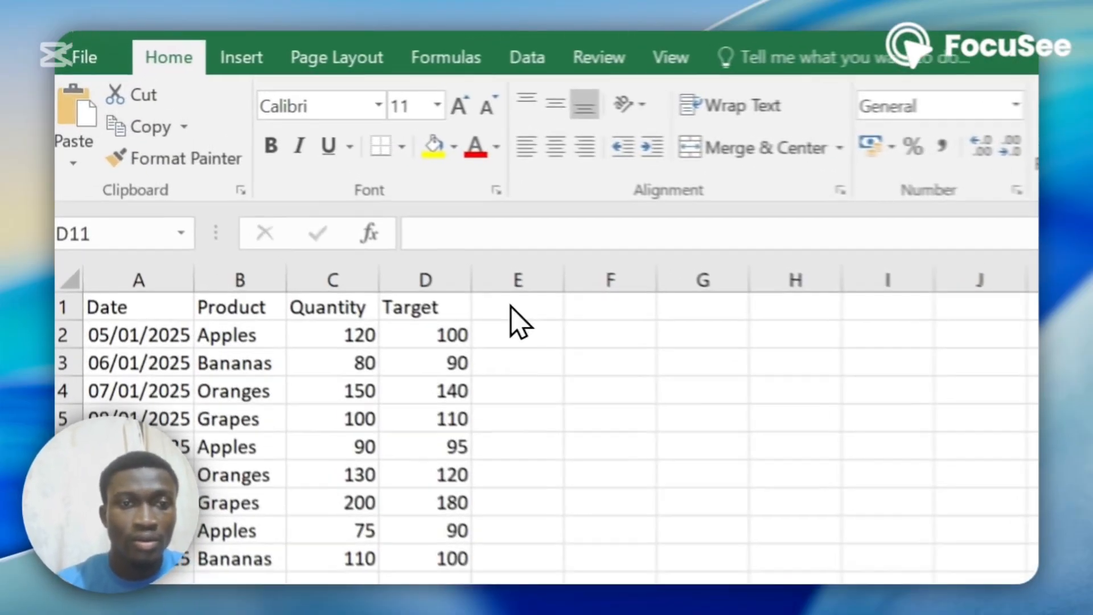
click(308, 179)
click(548, 324)
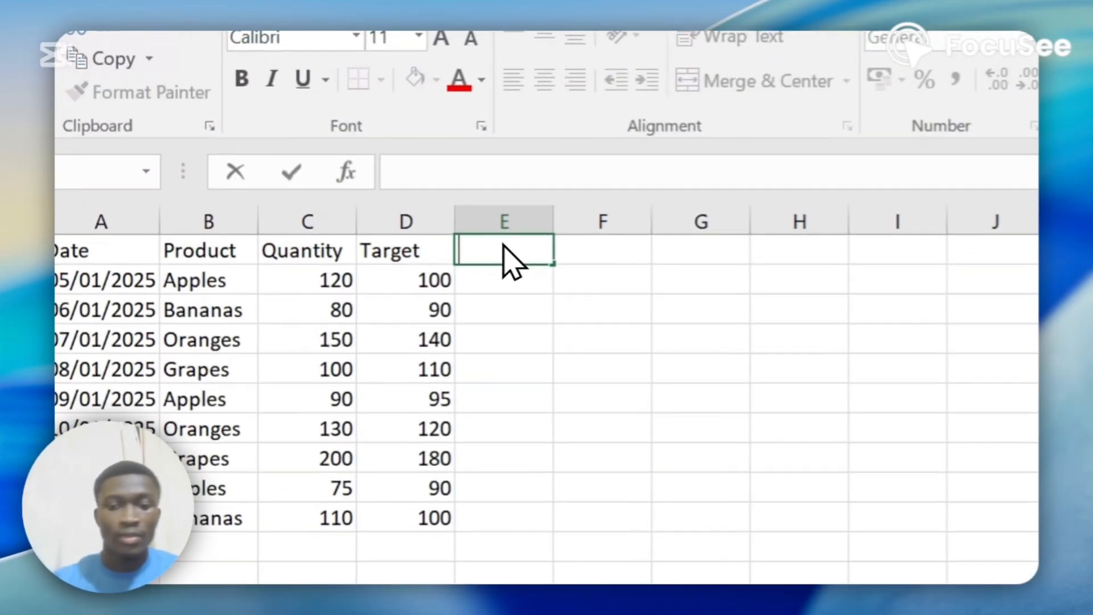
text(Status)
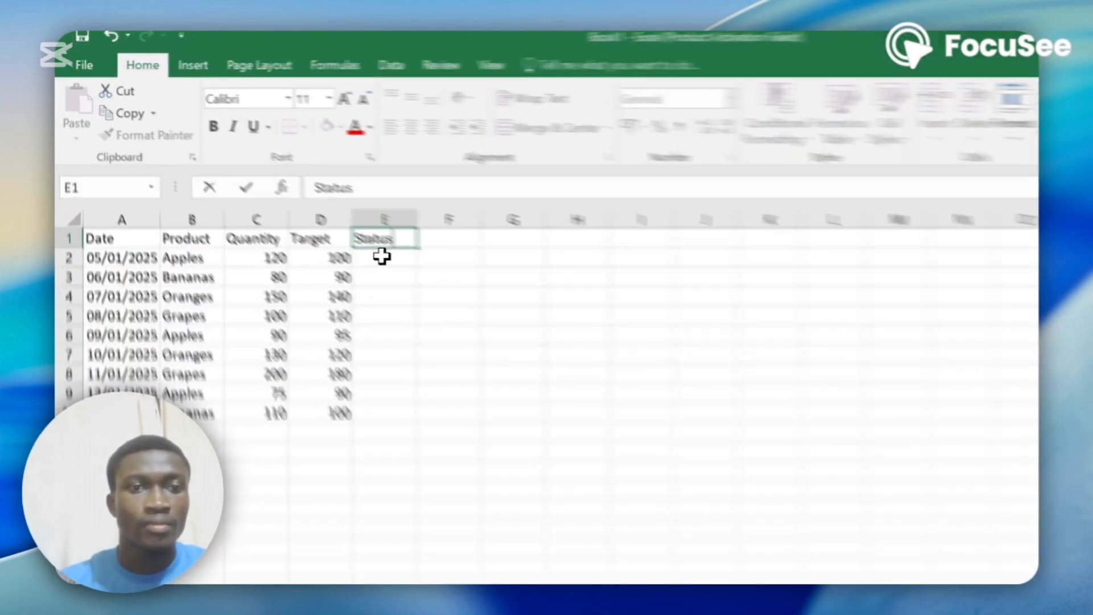
key(Return)
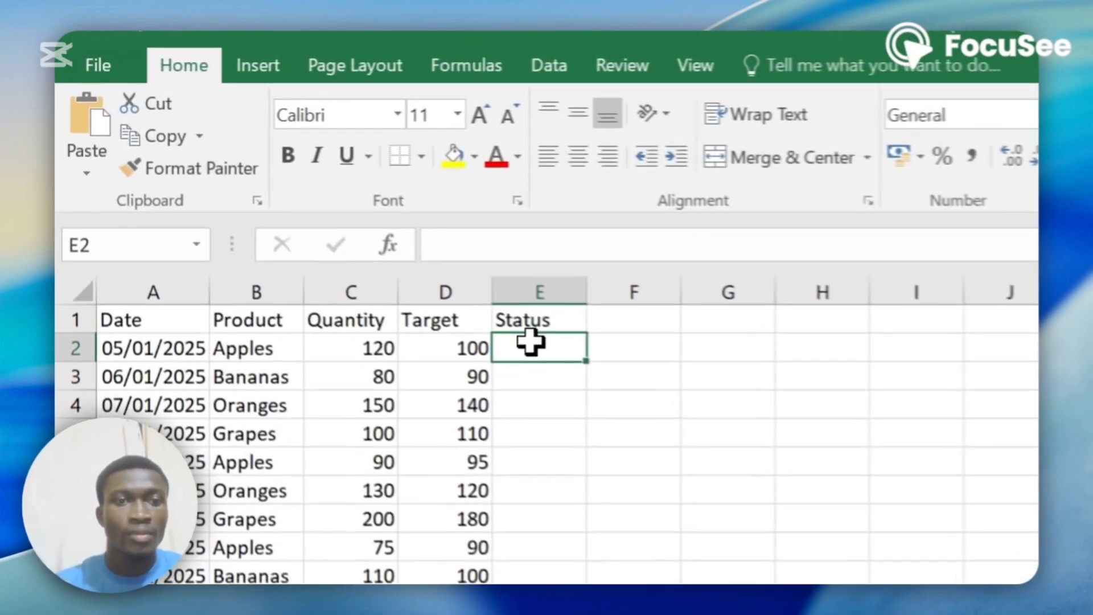
Begin an IF formula in cell E2 testing whether C2 is greater than or equal to D2
click(515, 267)
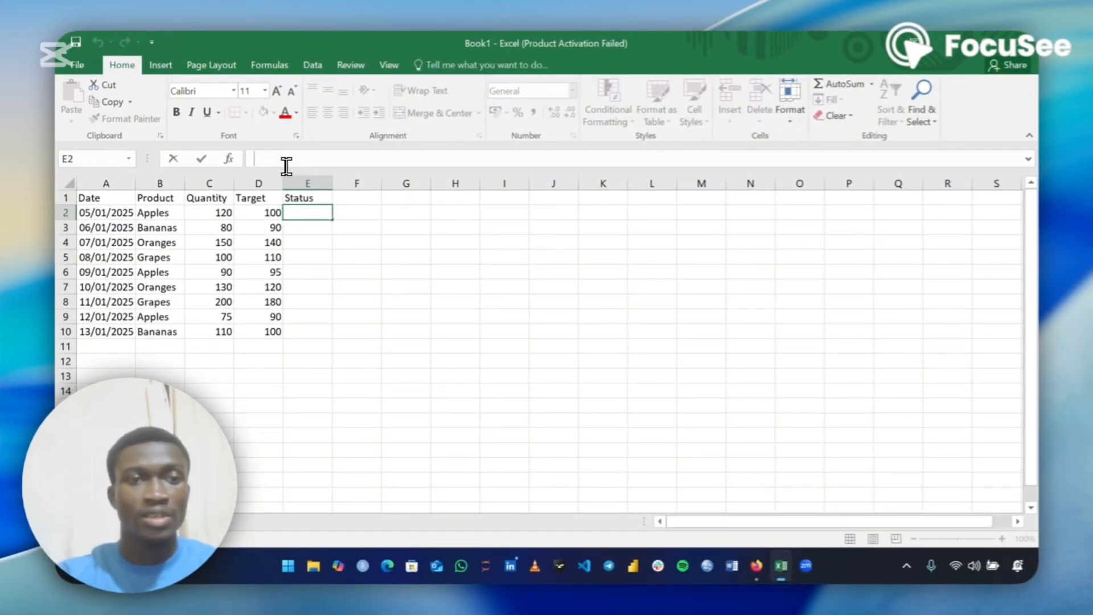
text(If)
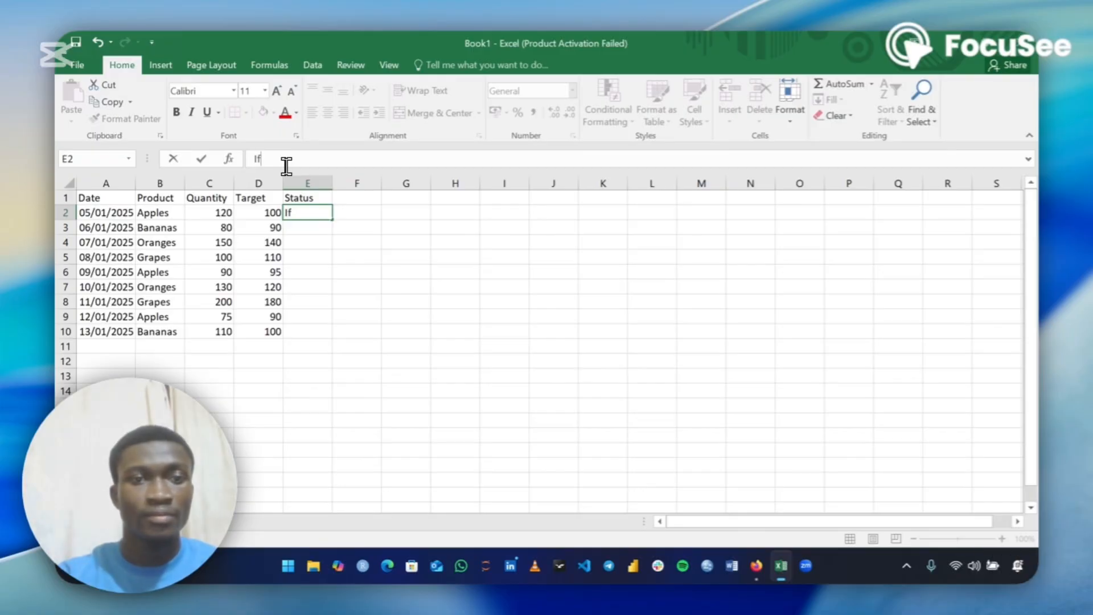
key(BackSpace)
key(BackSpace)
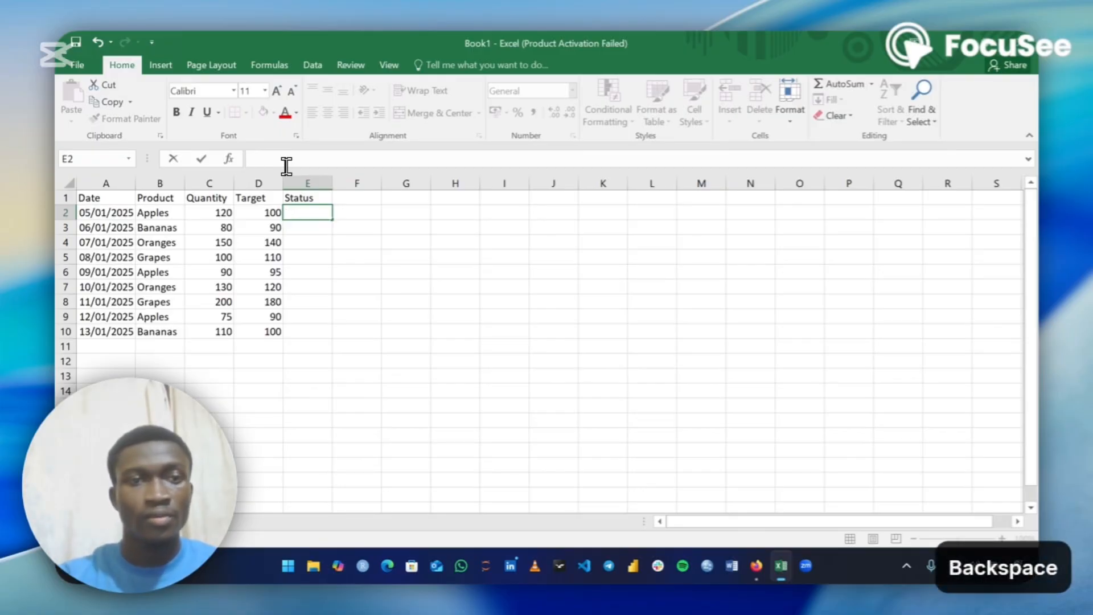
text(=)
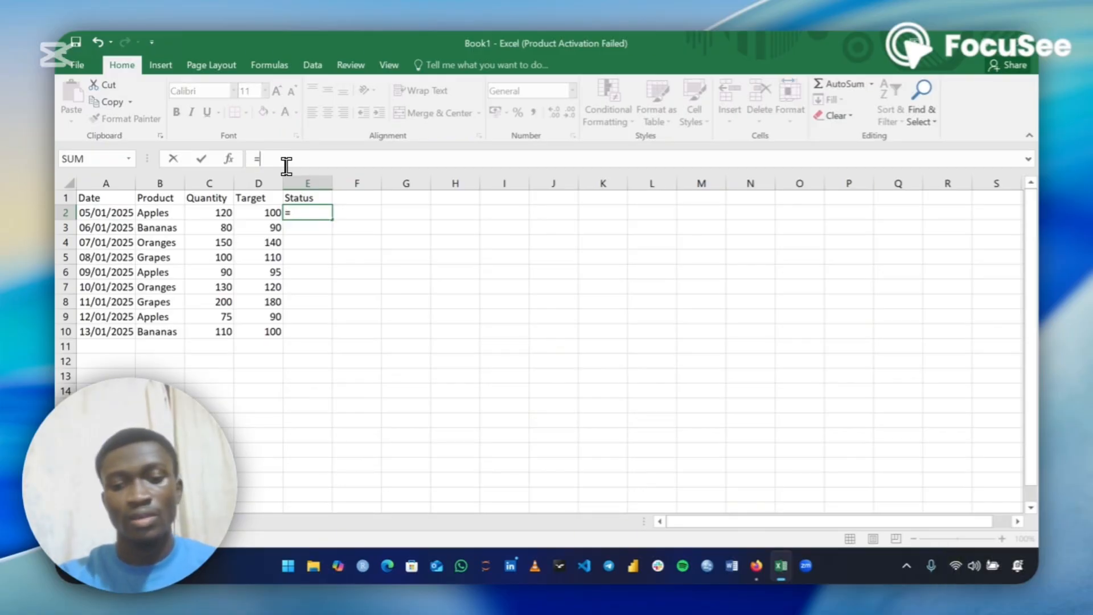
text(If)
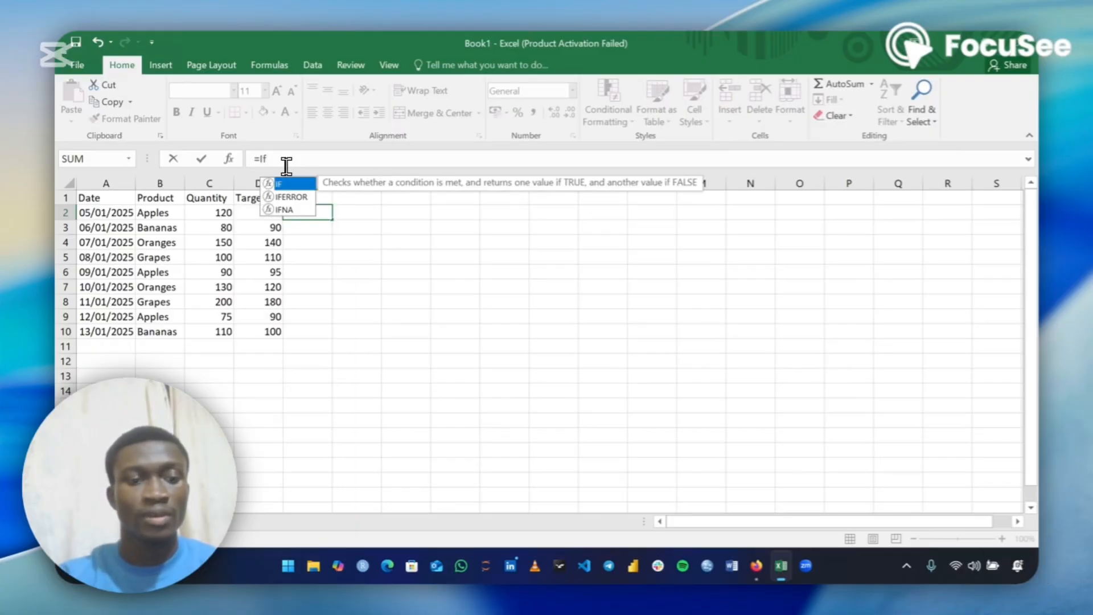
text(()
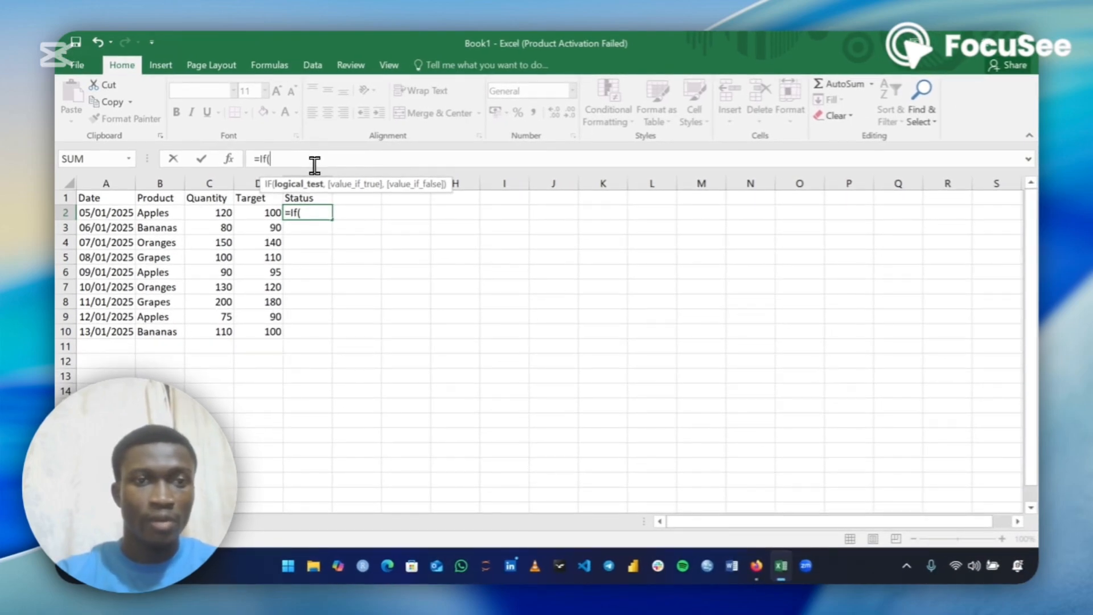
text(c2)
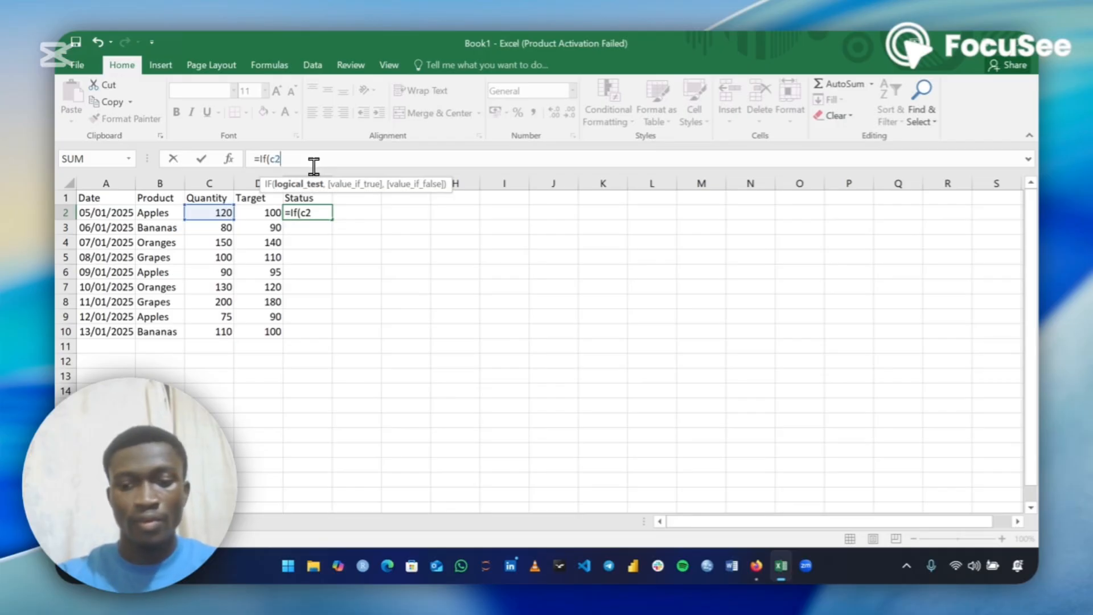
text(>=)
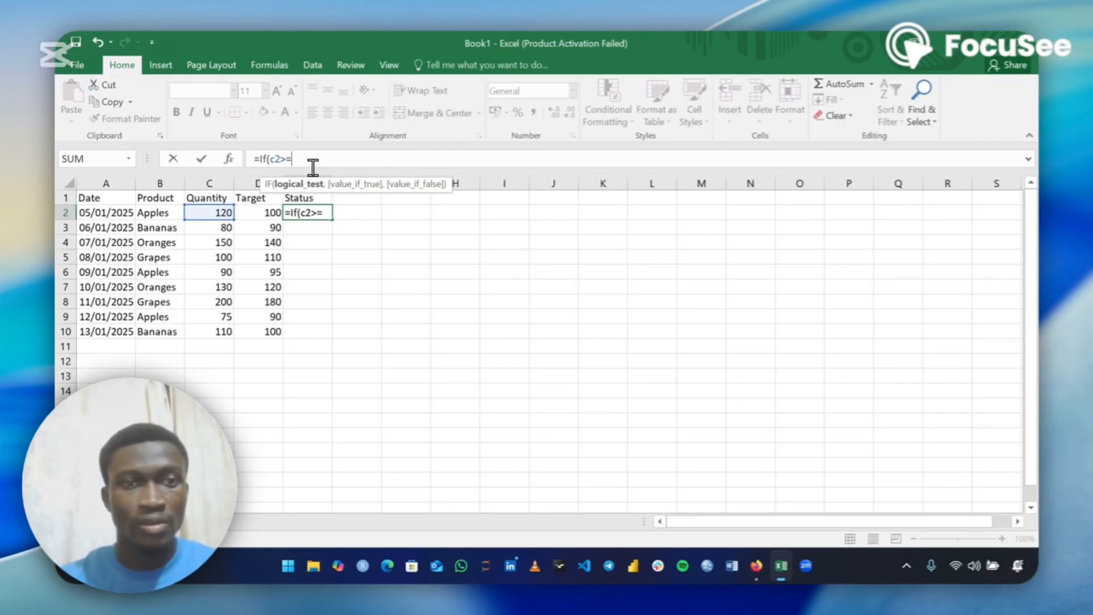
text(d)
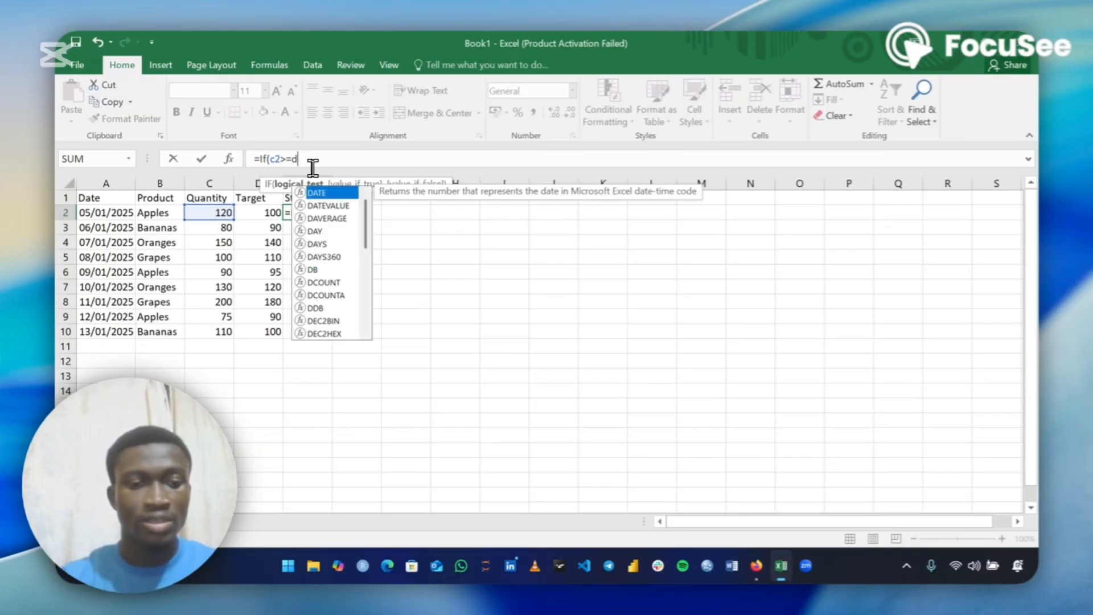
text(2)
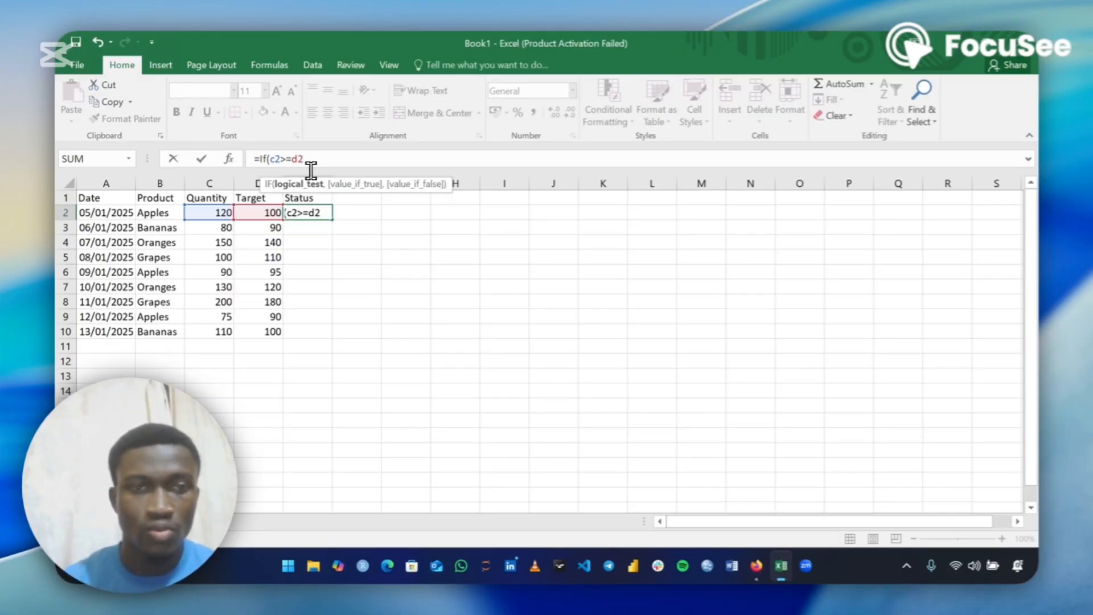
text(,)
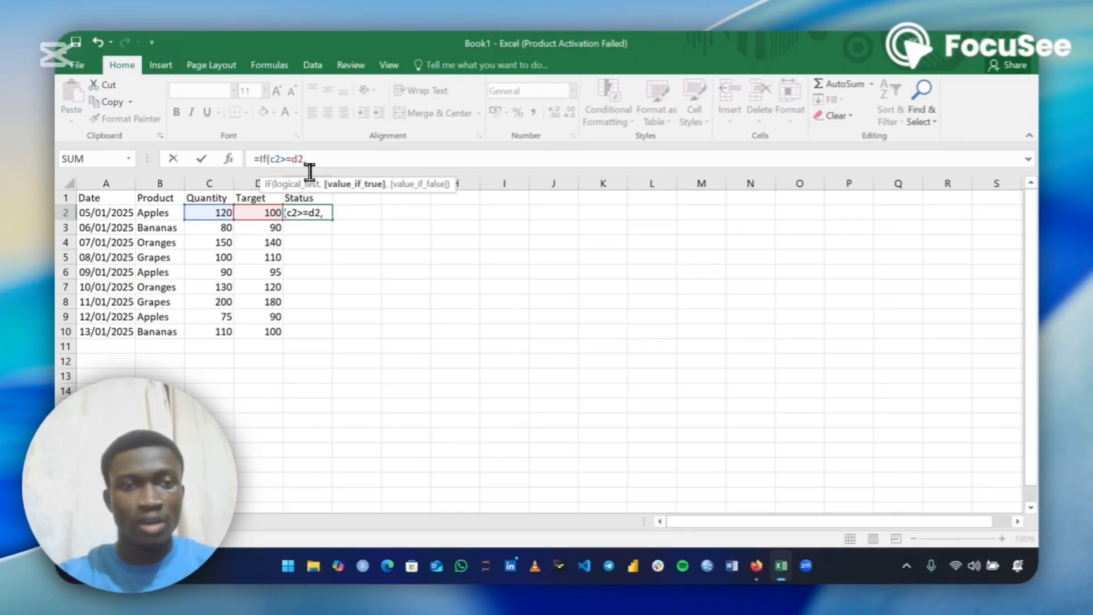
Complete the formula with "Achieved" as the true result and "Not achieved" as the false result, and commit it
text(")
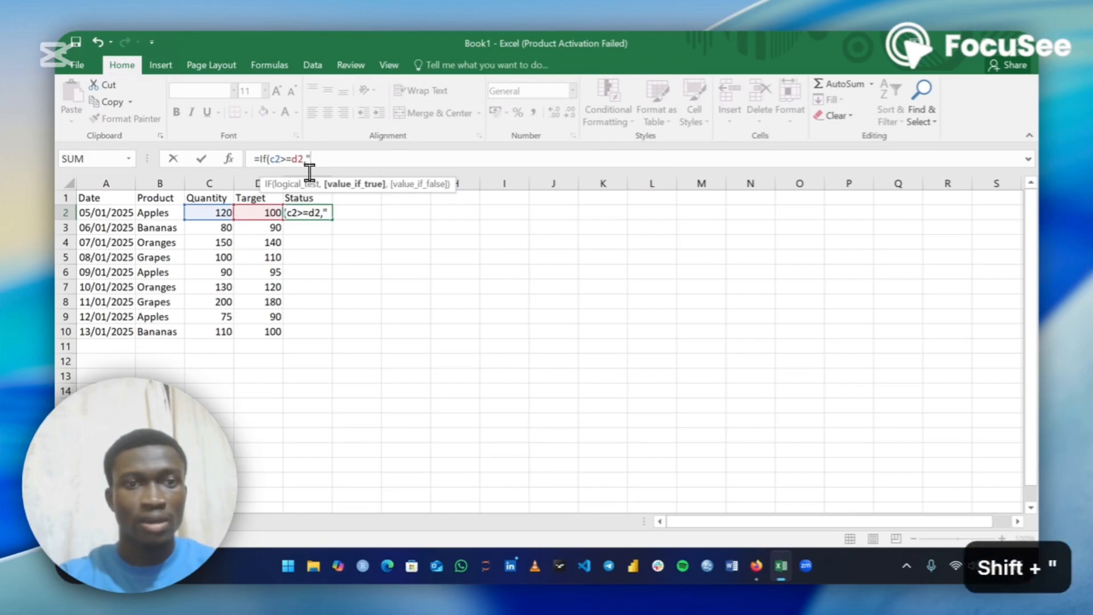
text(Ac)
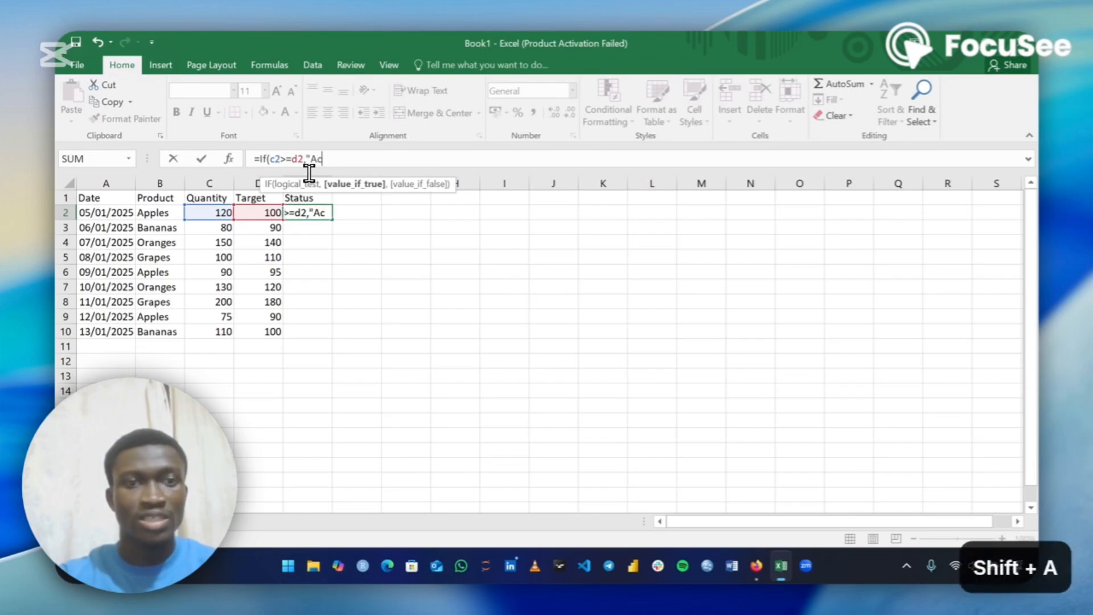
text(hieved)
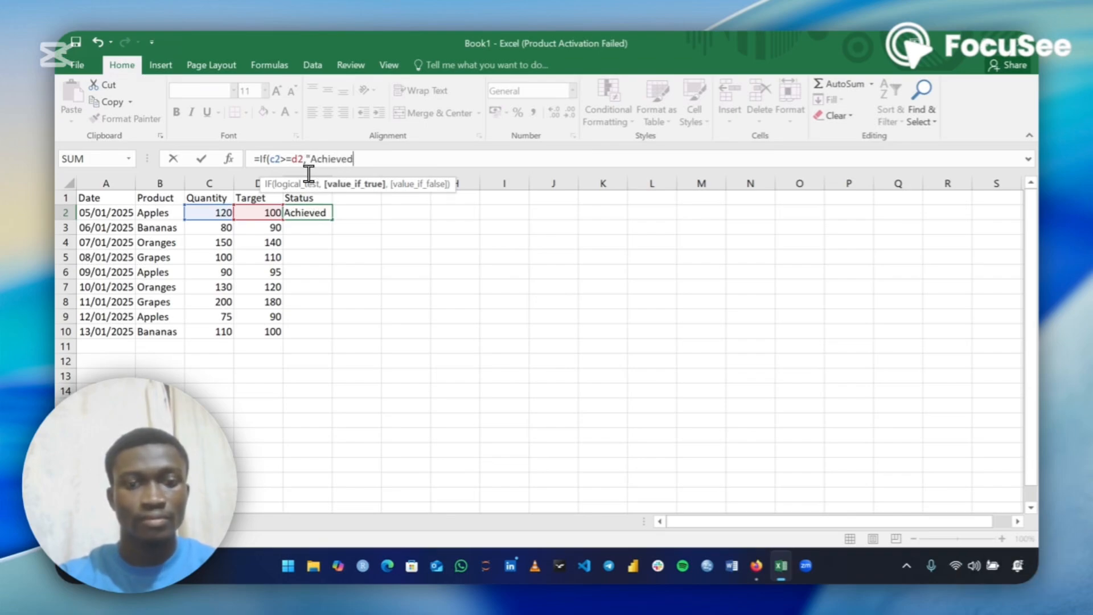
text(")
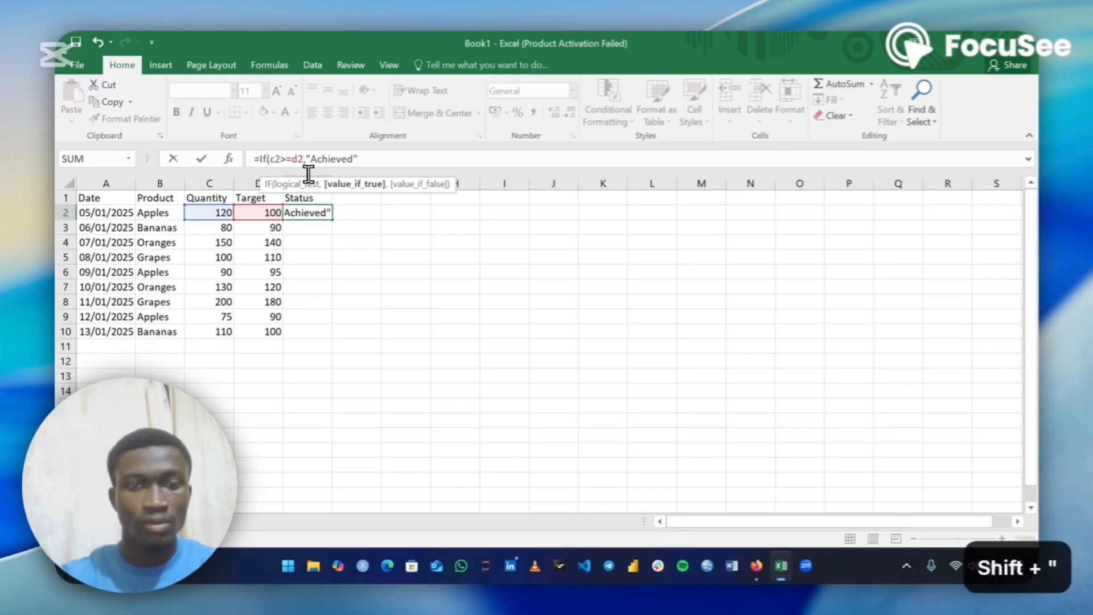
text(,)
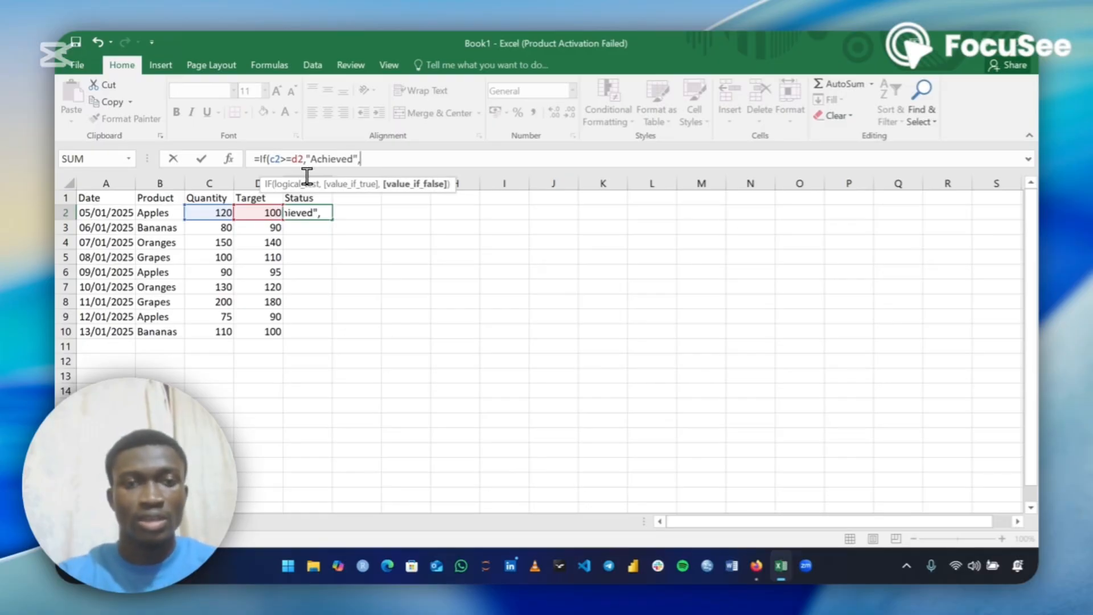
text(")
text(N)
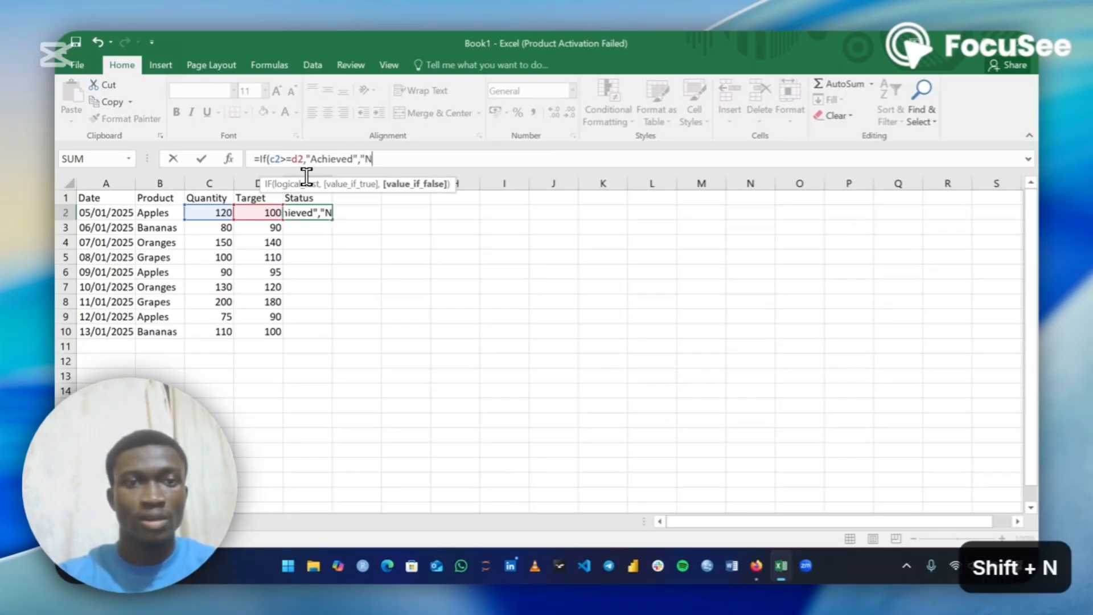
text(ot ac)
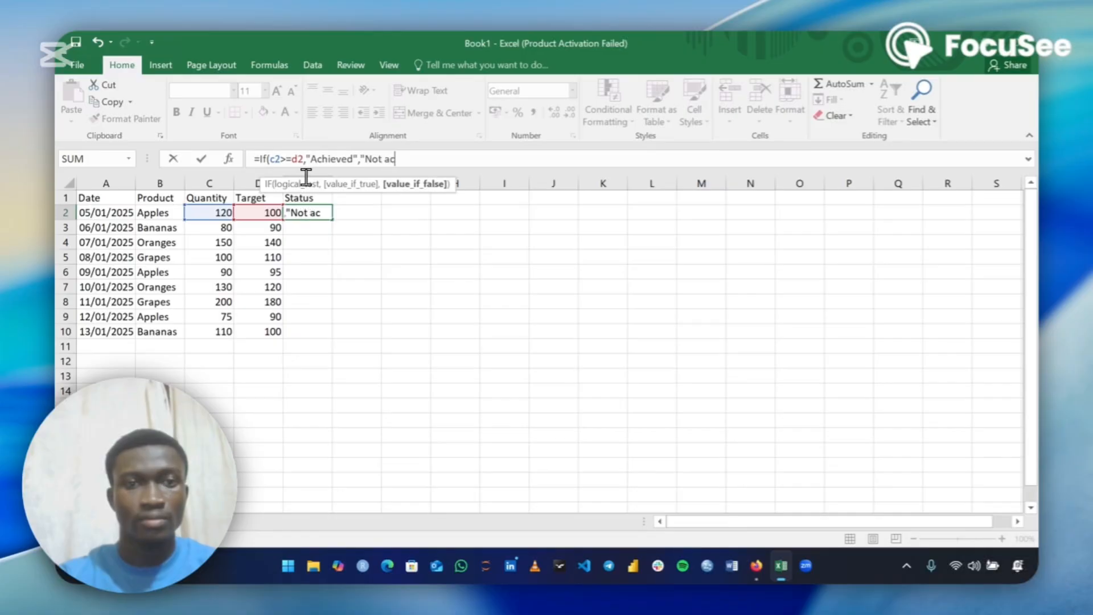
text(hieved:)
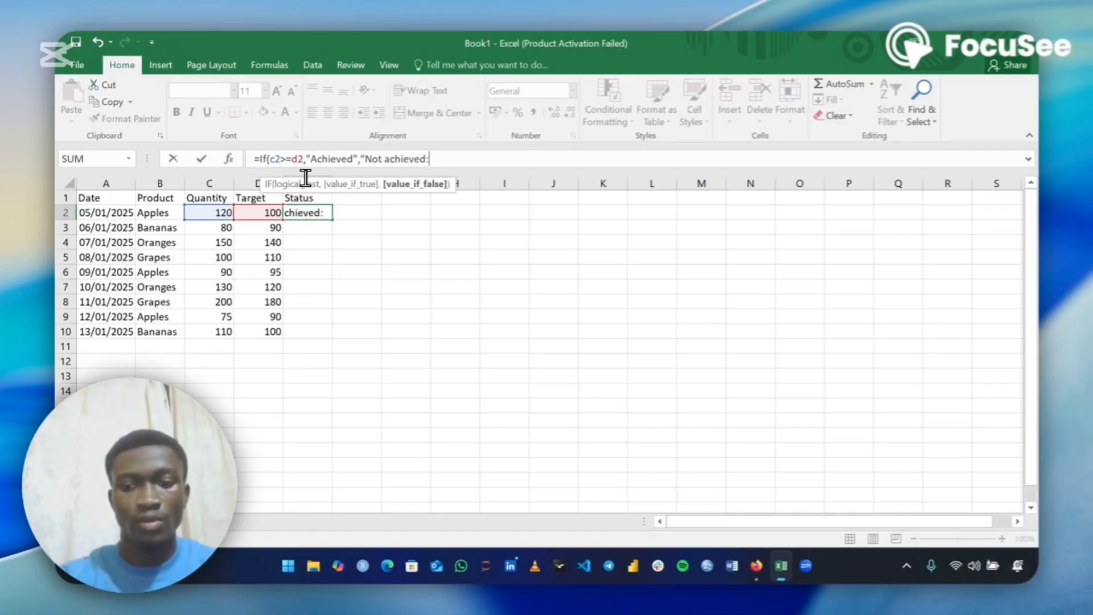
key(BackSpace)
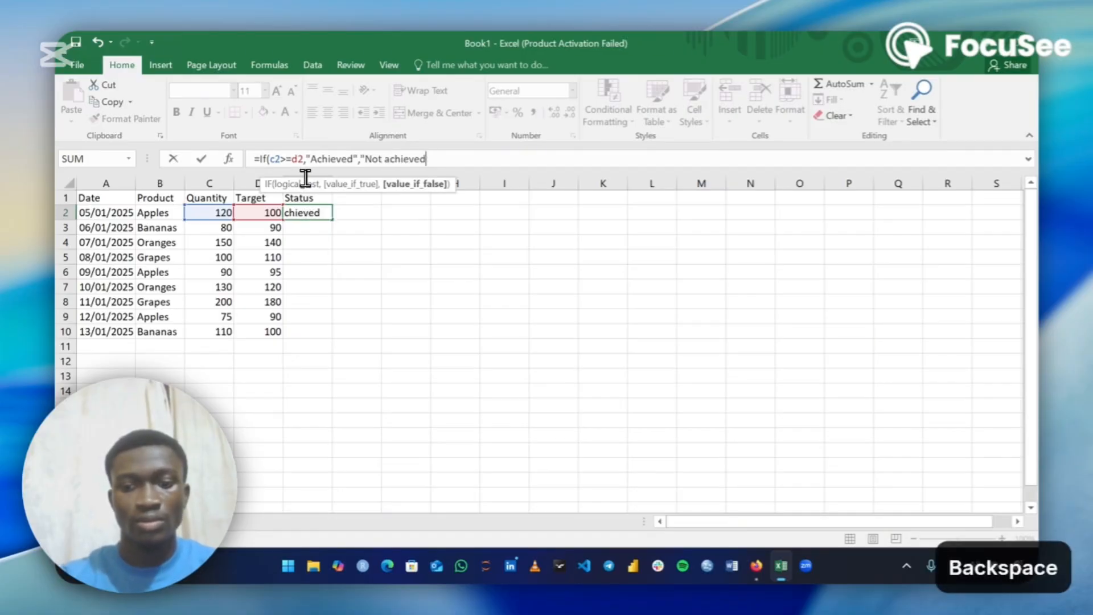
text(")
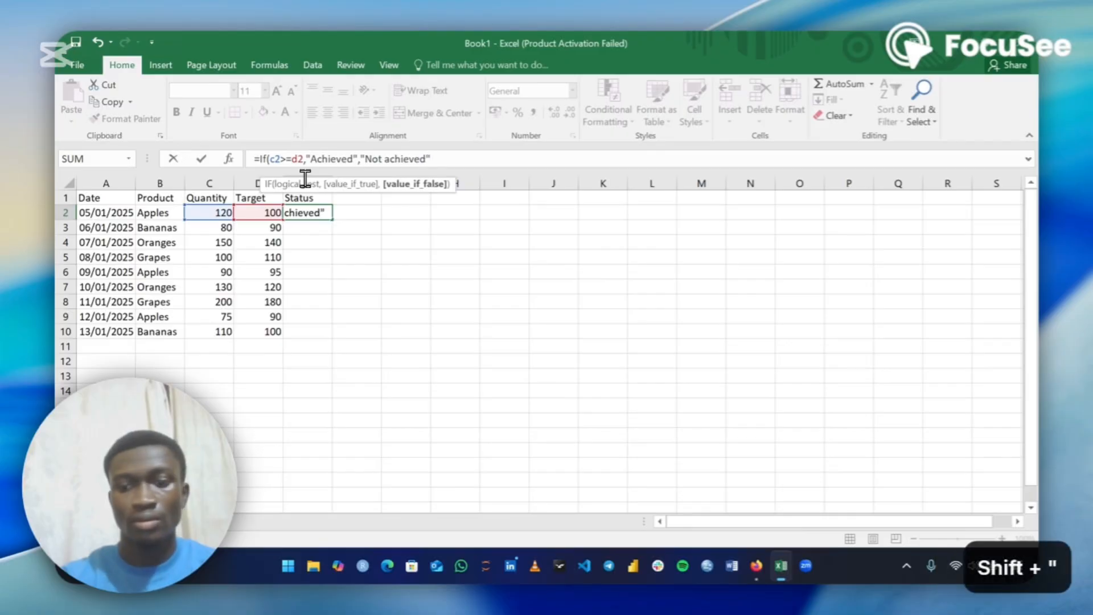
text())
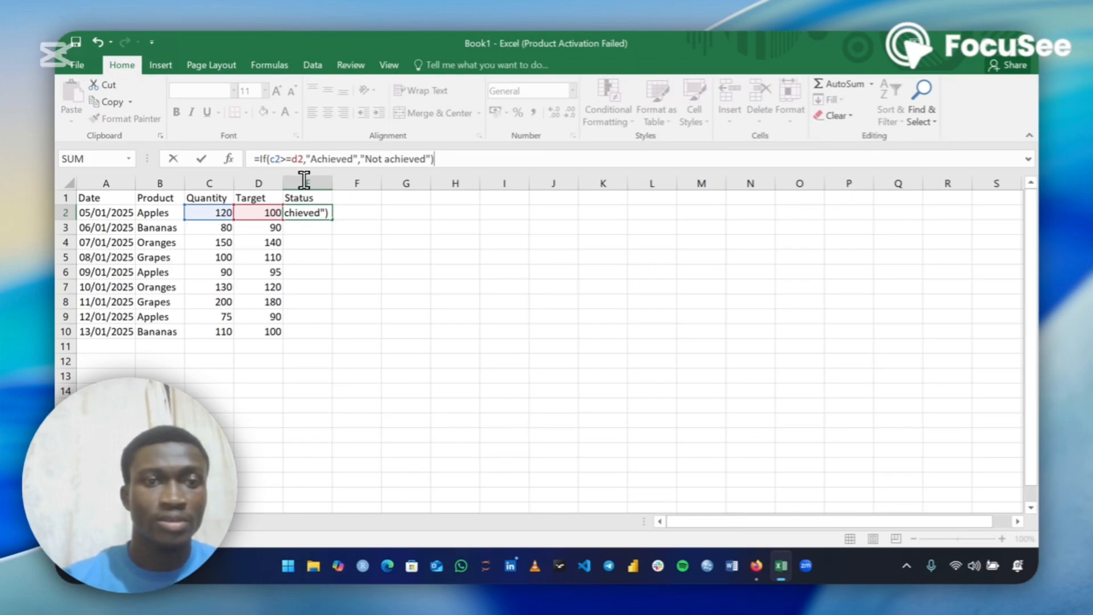
key(Return)
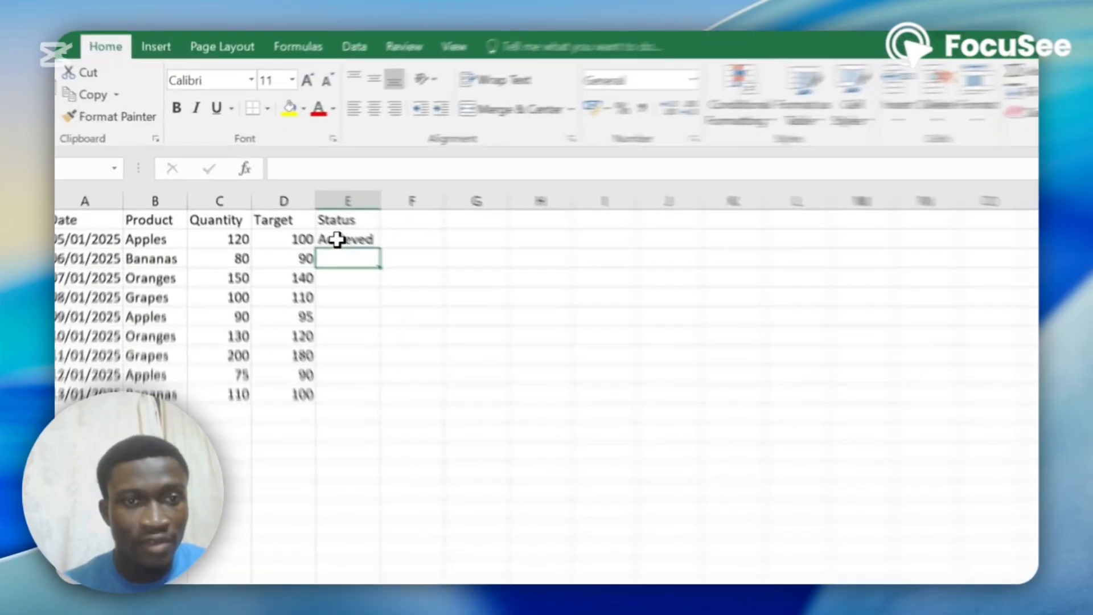
Copy the E2 formula down through row 10 and autofit column E to its contents
click(304, 214)
double_click(484, 309)
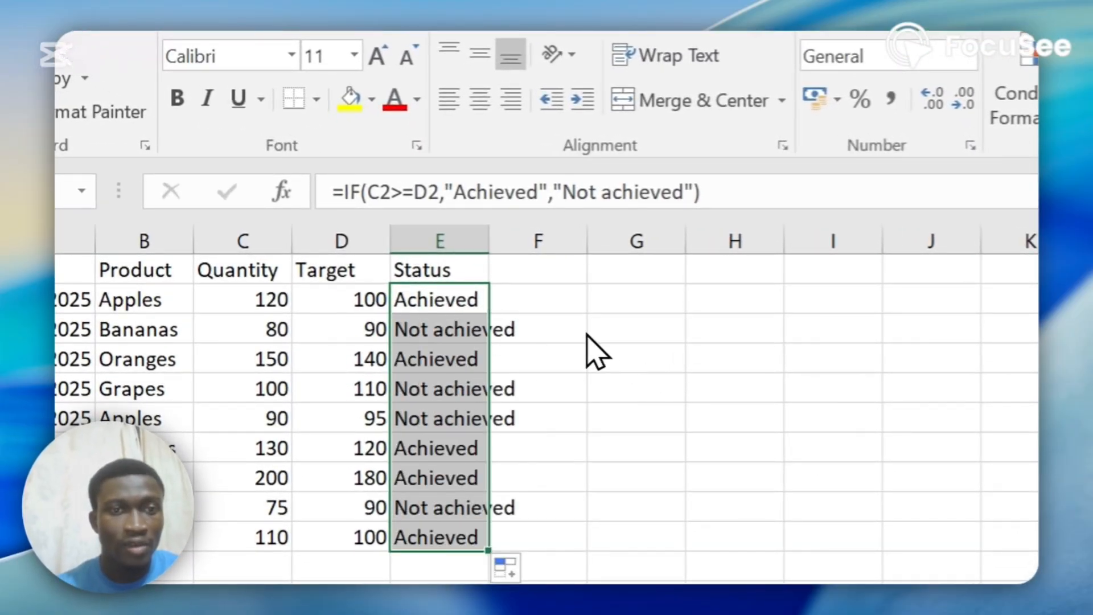
double_click(489, 242)
Inspect the Status formulas cell by cell down column E
click(484, 329)
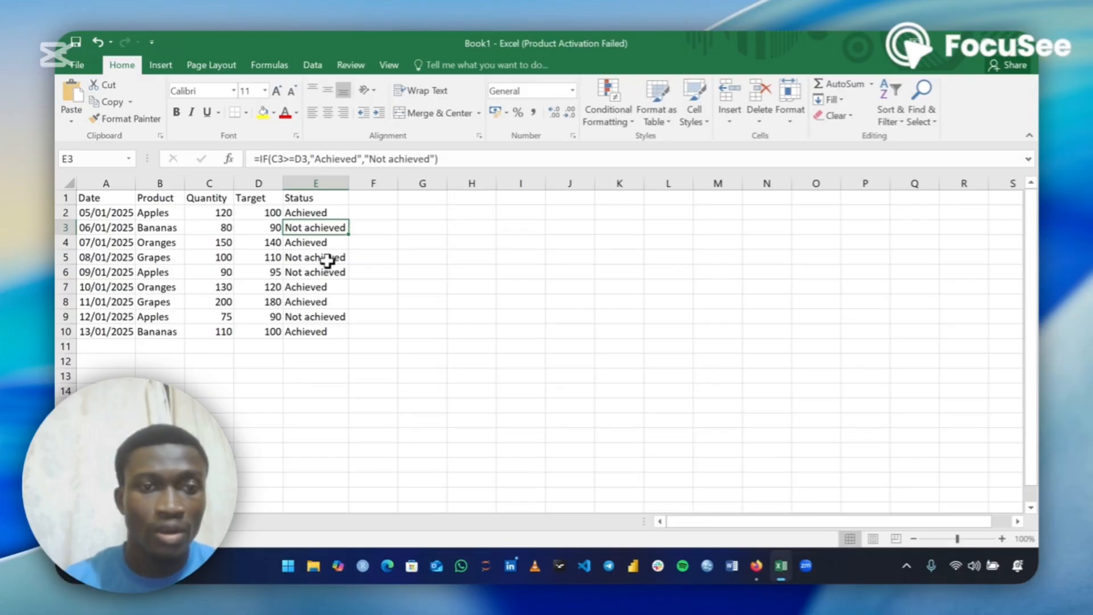
click(330, 242)
click(319, 260)
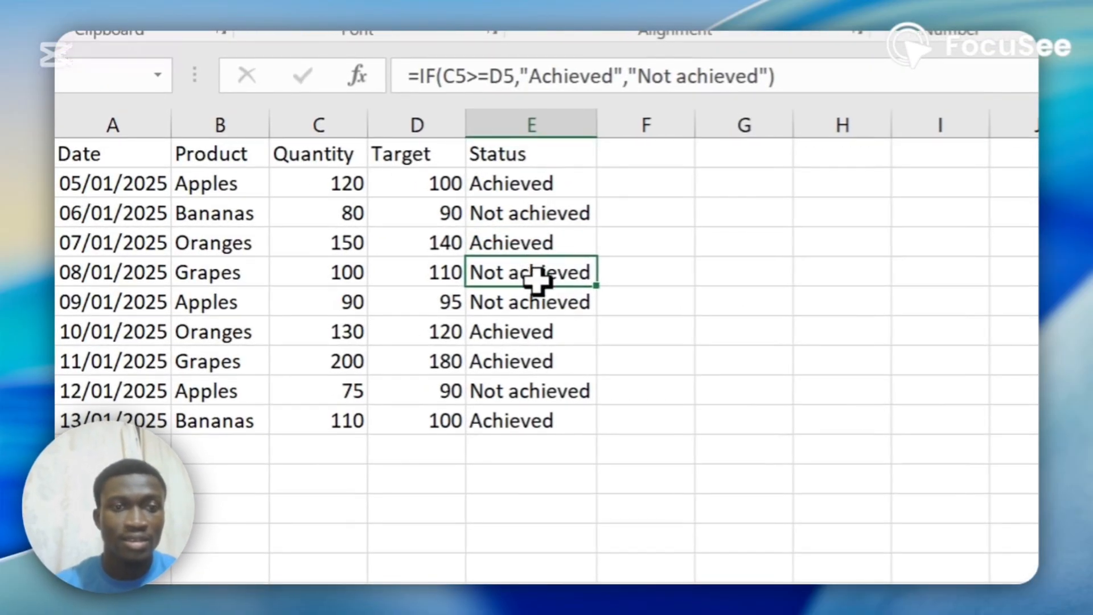
click(541, 305)
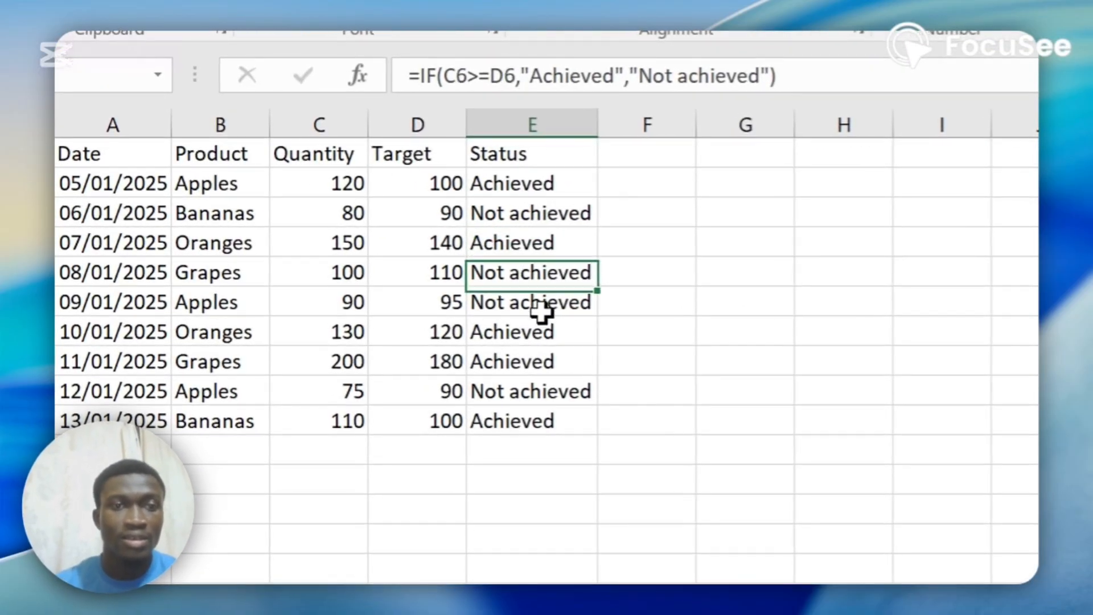
click(539, 333)
click(539, 360)
click(539, 377)
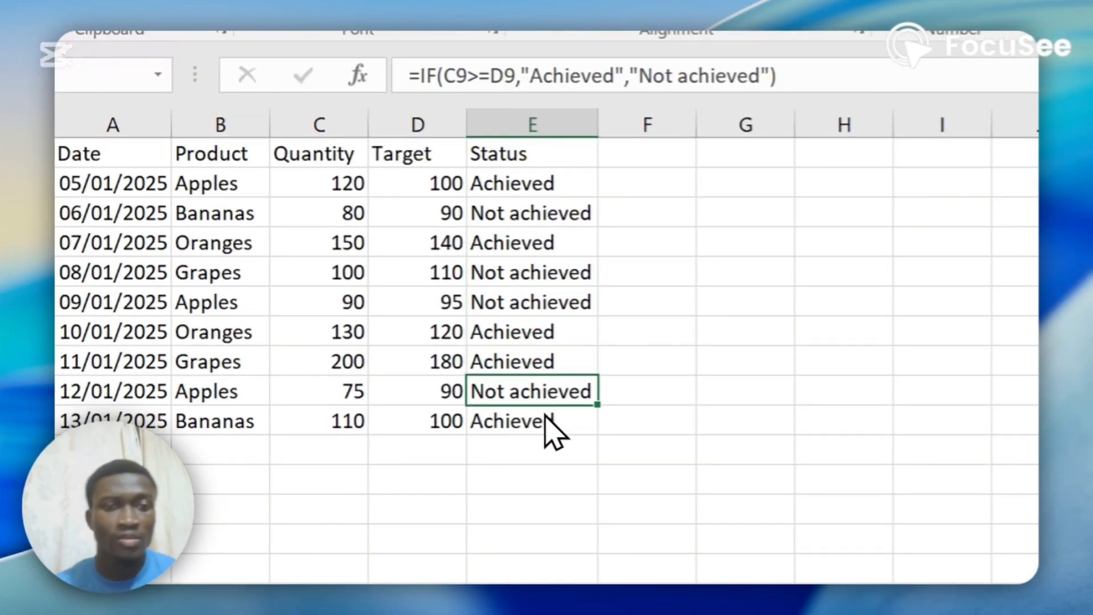
click(542, 360)
click(537, 183)
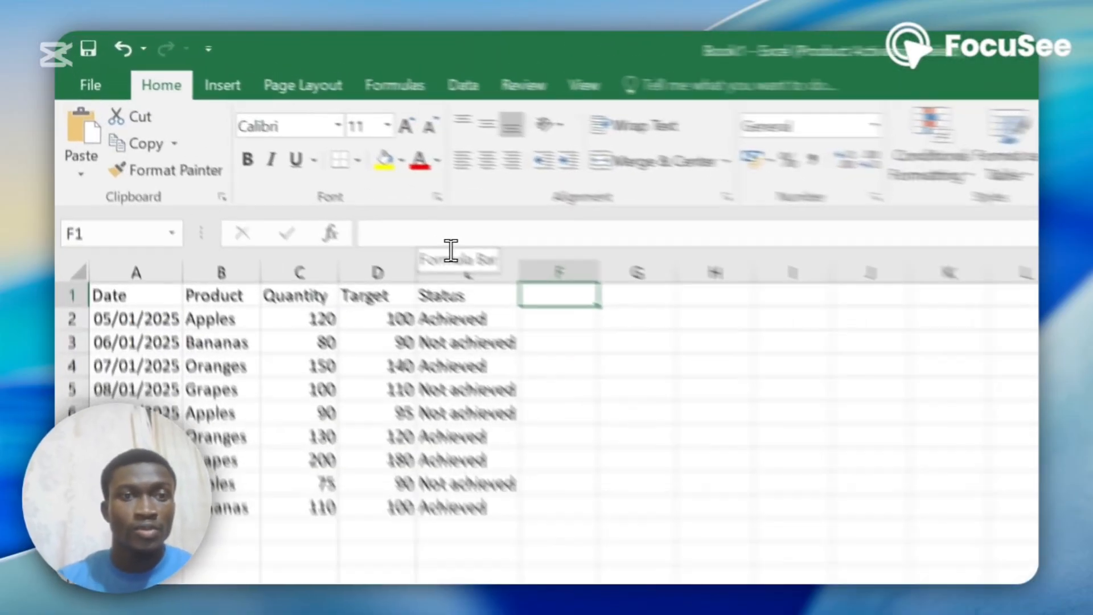
Start an IF formula in cell F1 testing whether C2 is at least 200, returning "Full" when true
click(307, 170)
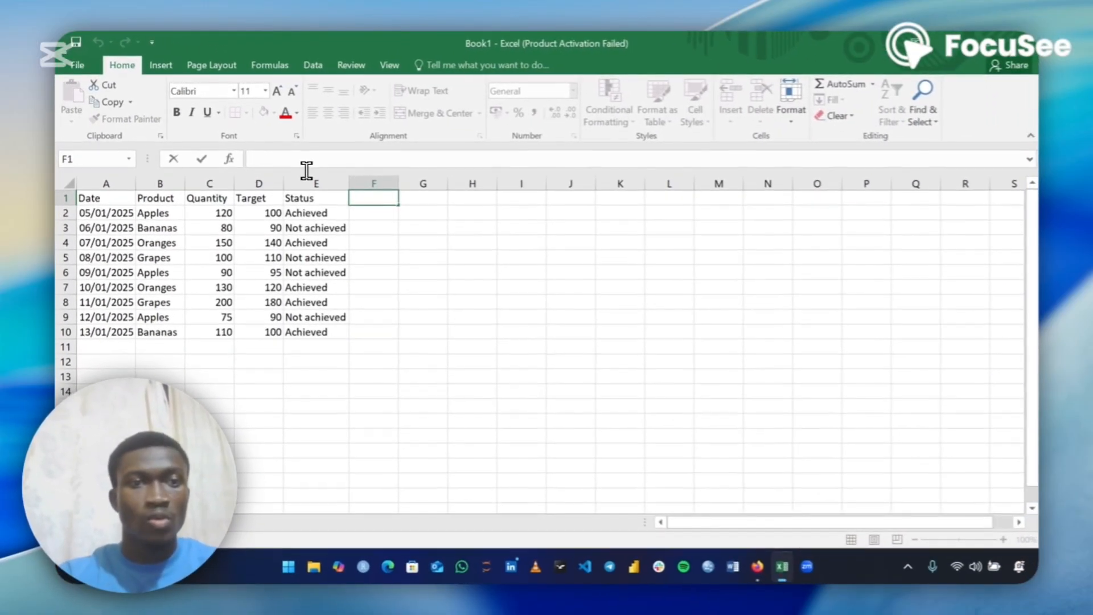
text(=if)
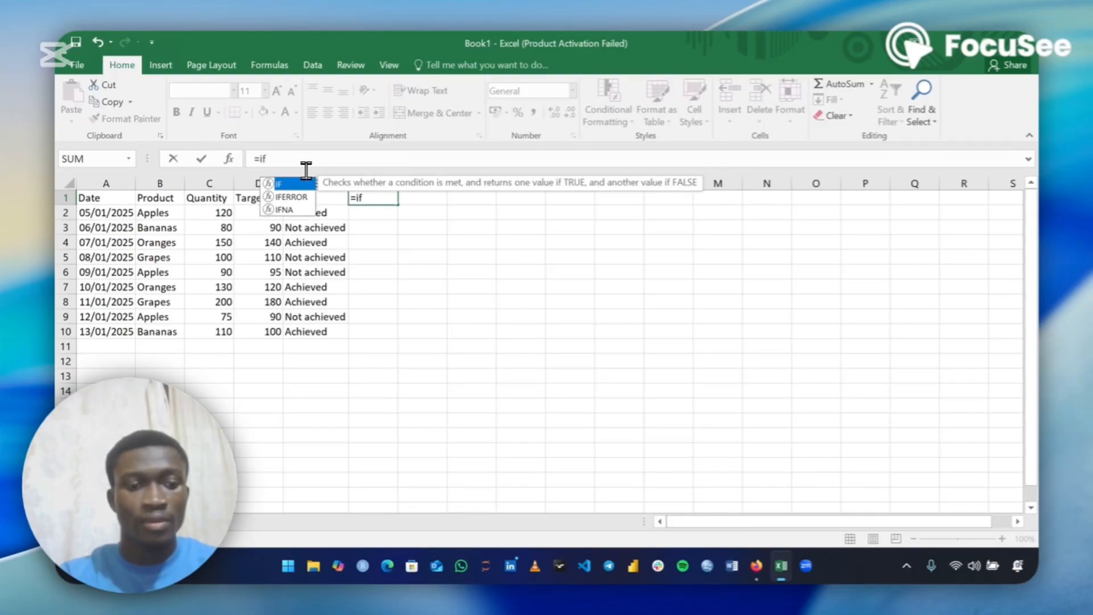
text(()
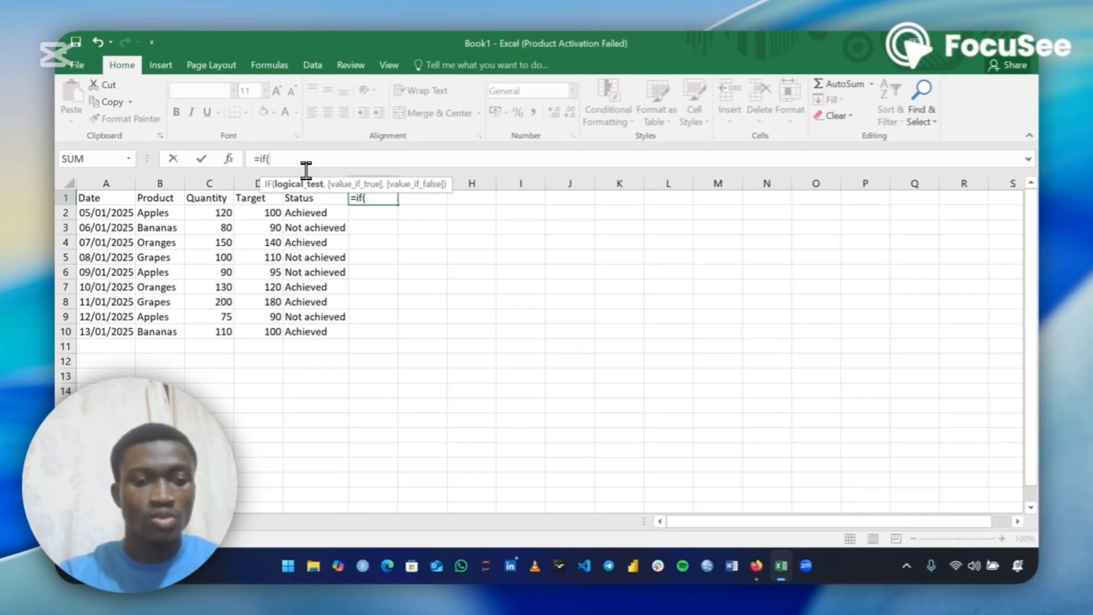
text(c2)
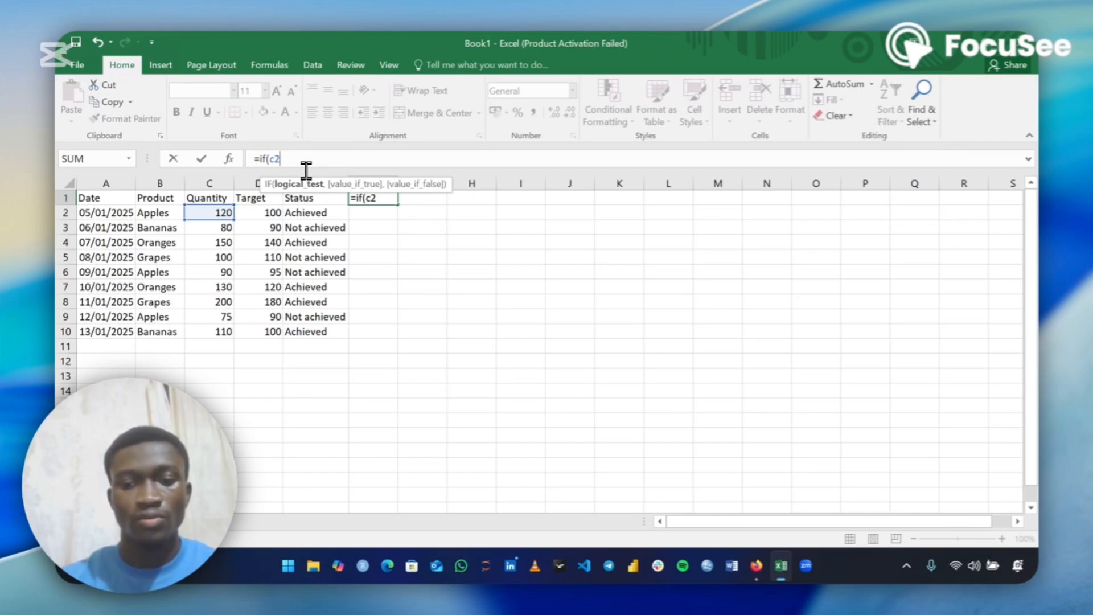
text(>=)
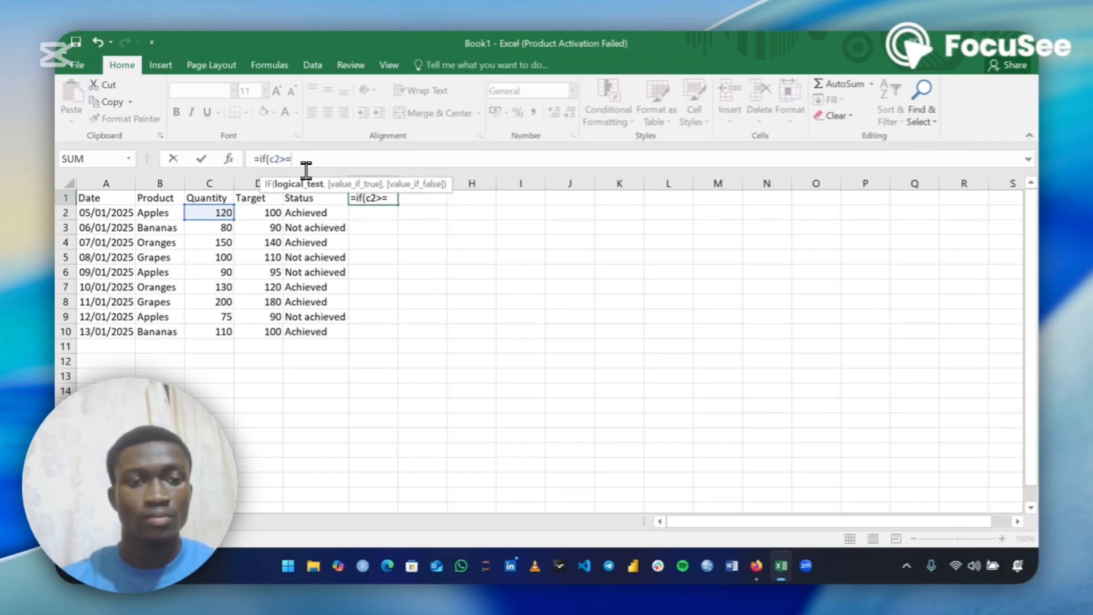
text(200)
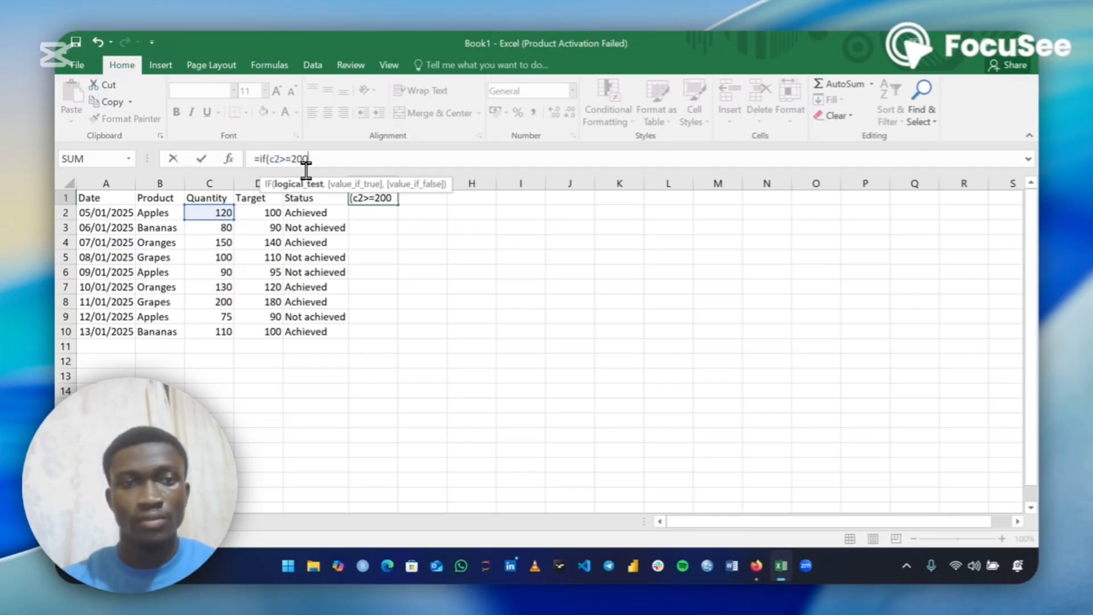
text(,)
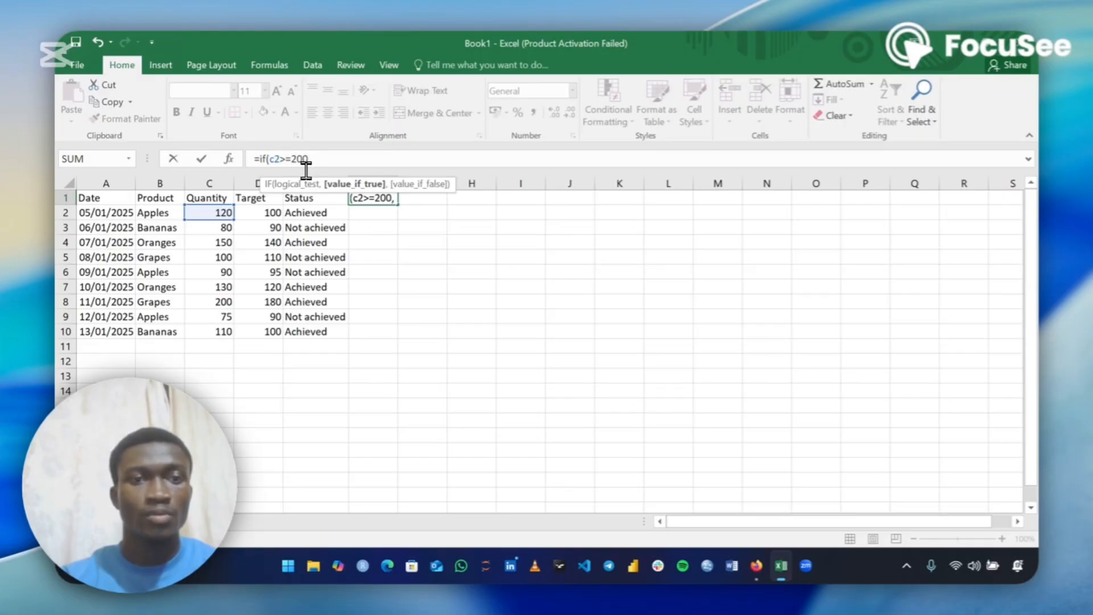
text(F)
key(BackSpace)
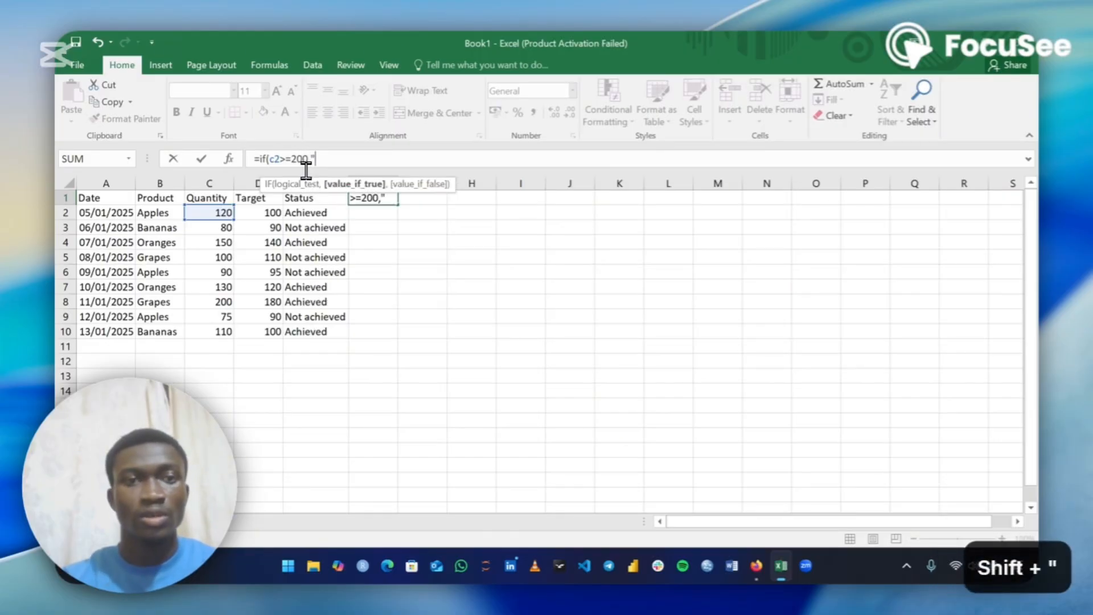
text("Full)
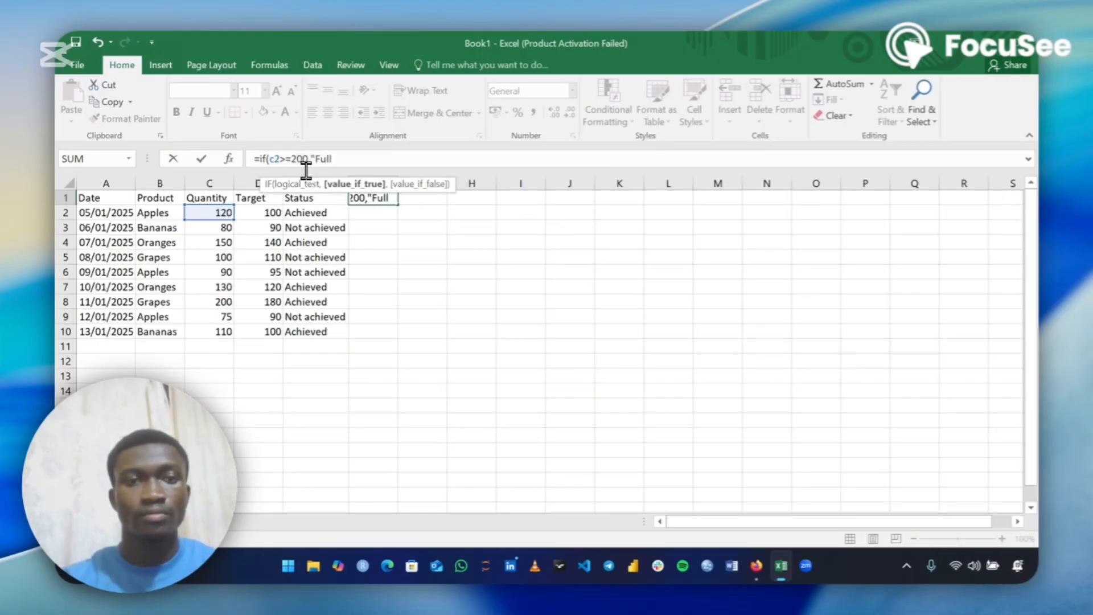
text(",)
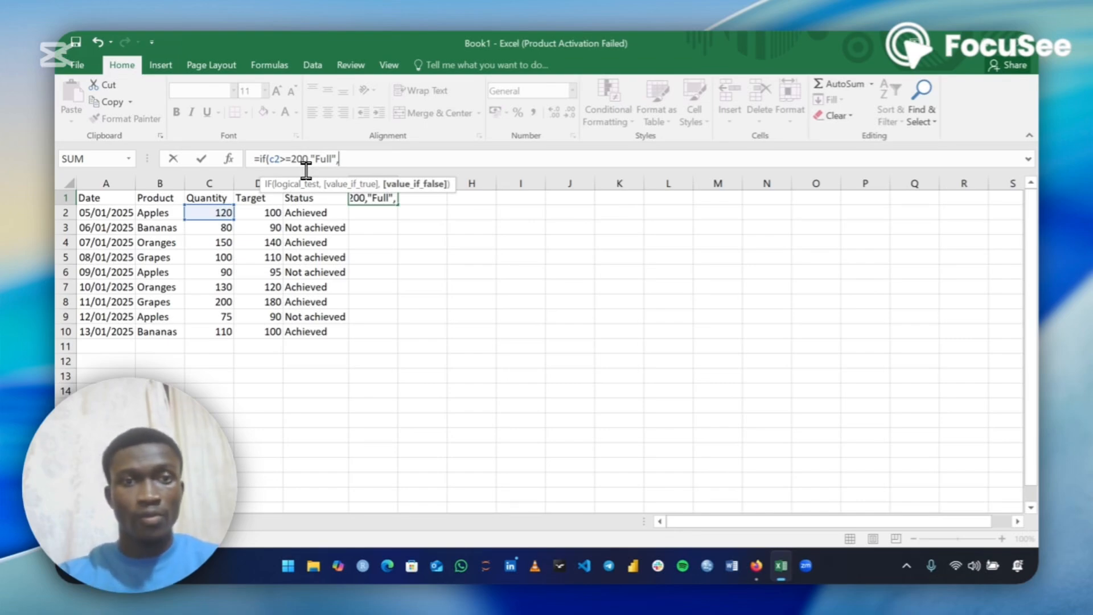
Nest a second IF as the false result, testing whether C2 is at least 150 and returning "Almost full"
text(if)
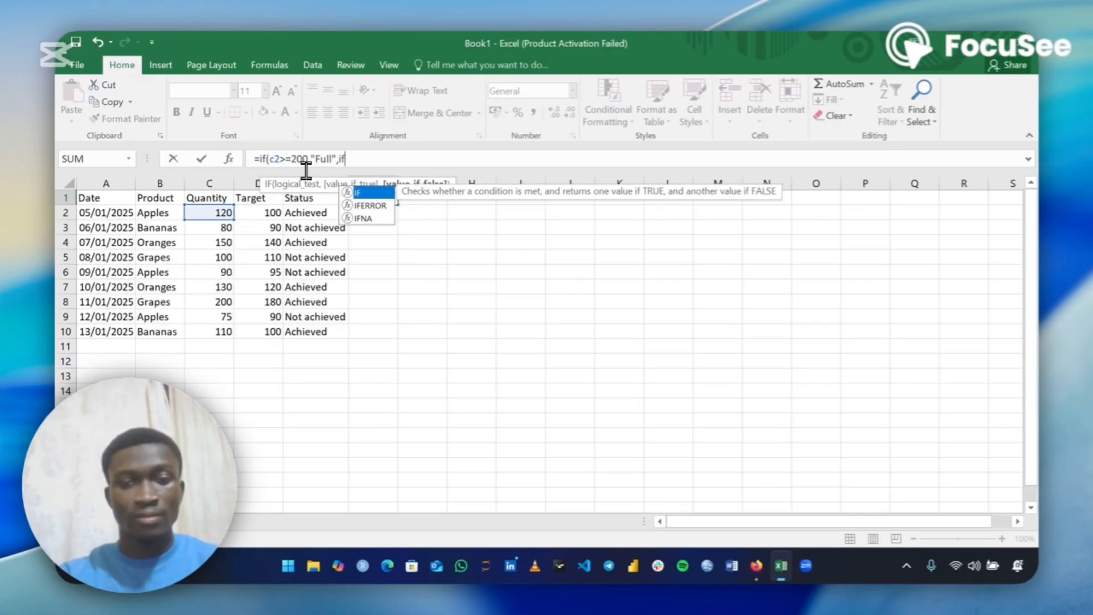
text(()
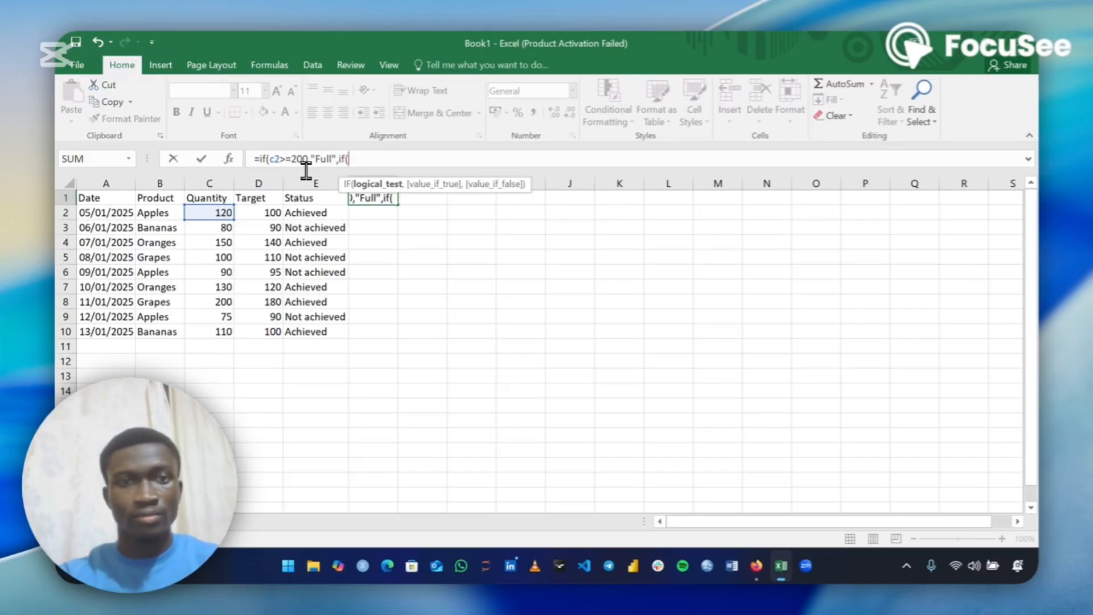
text(c2)
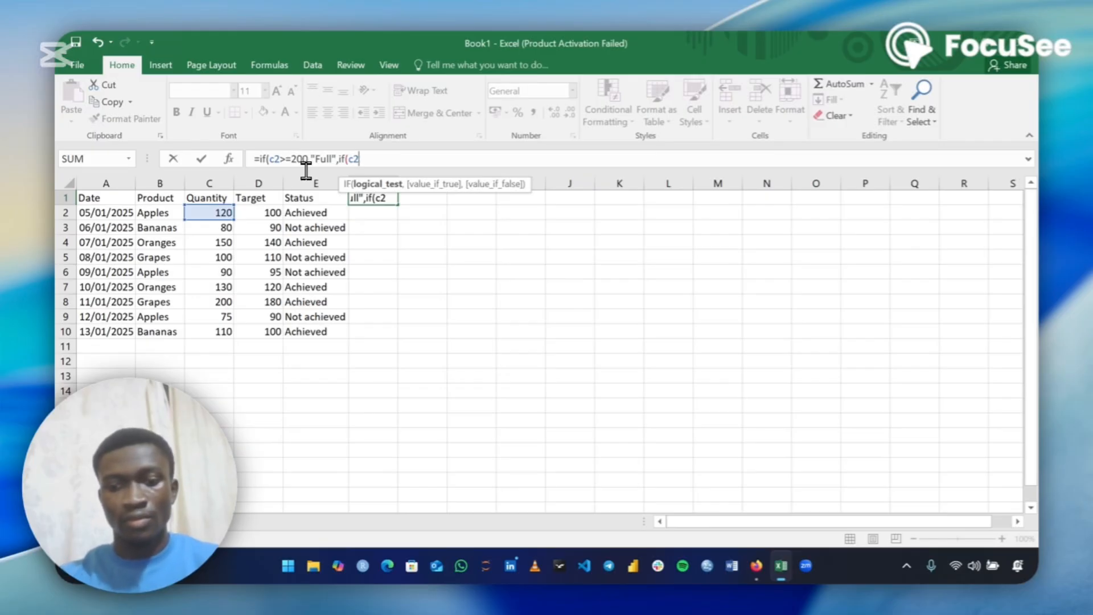
text(>=)
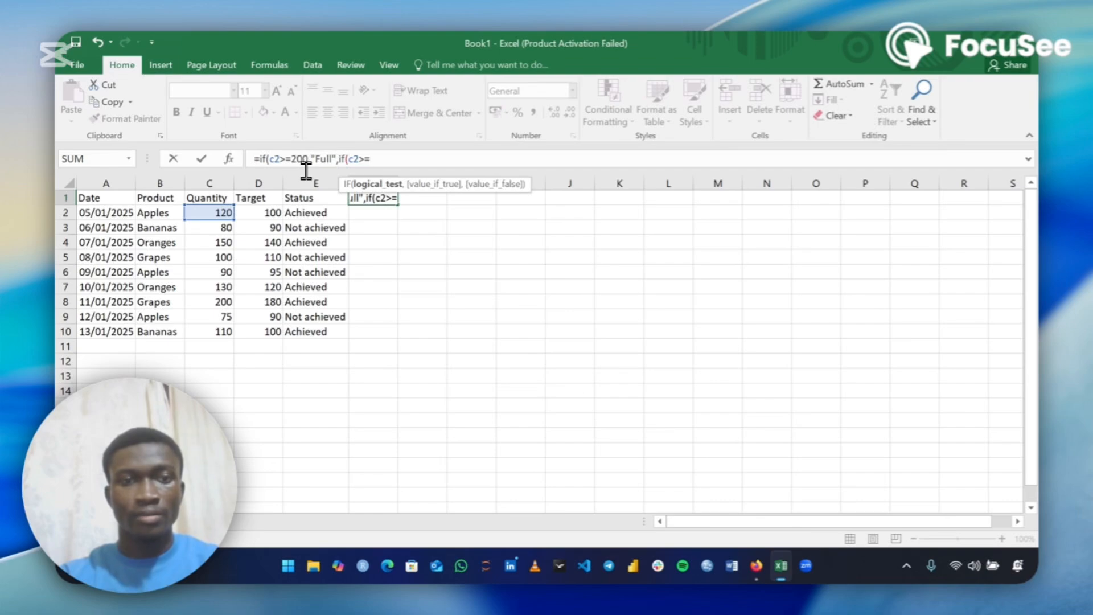
text(150)
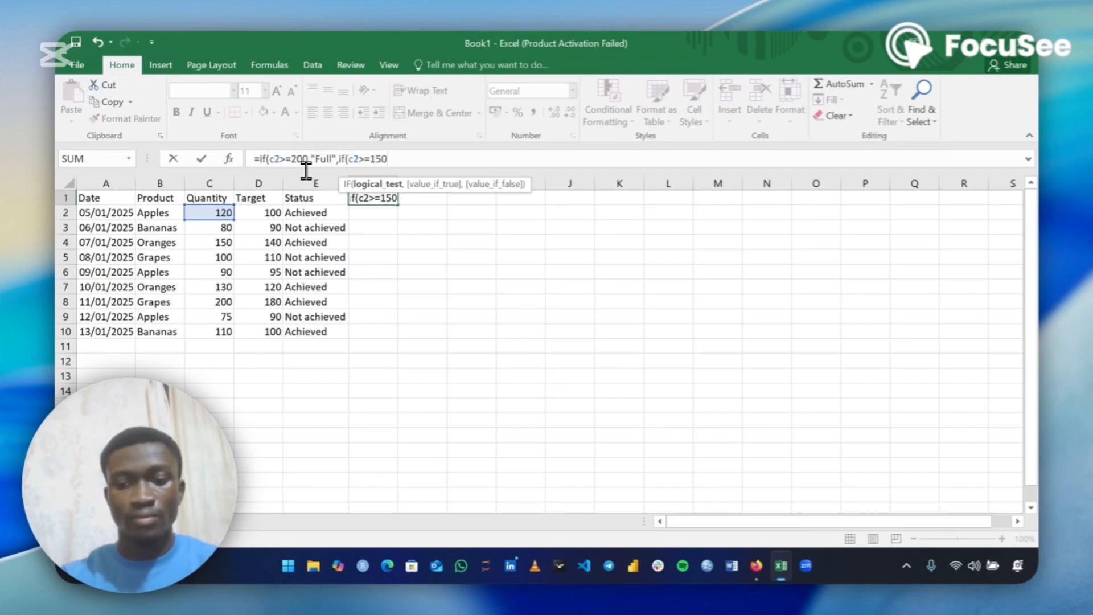
text(,)
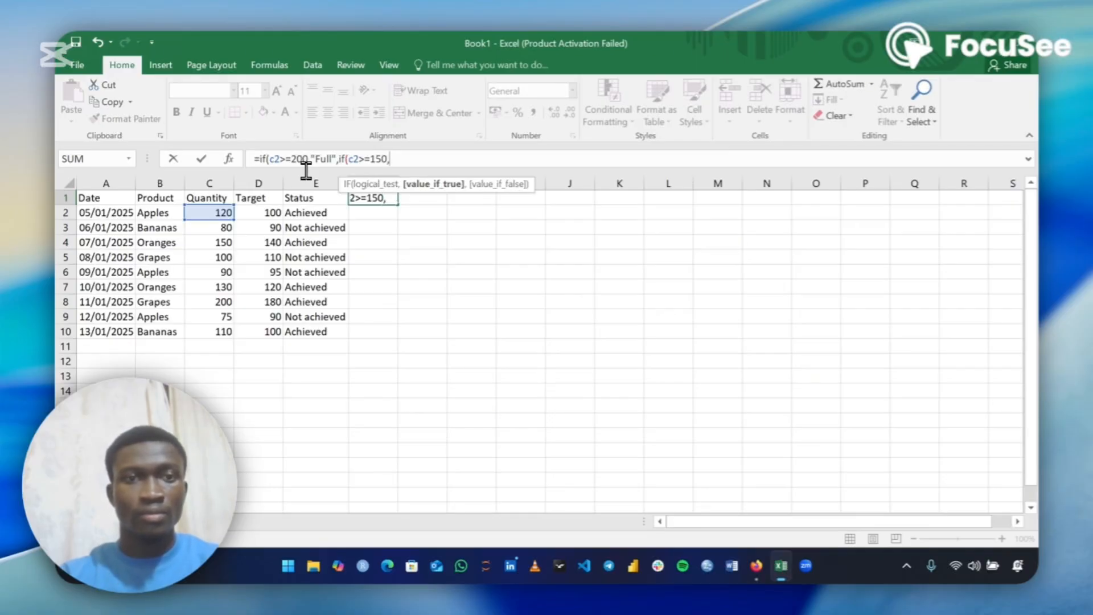
text("a)
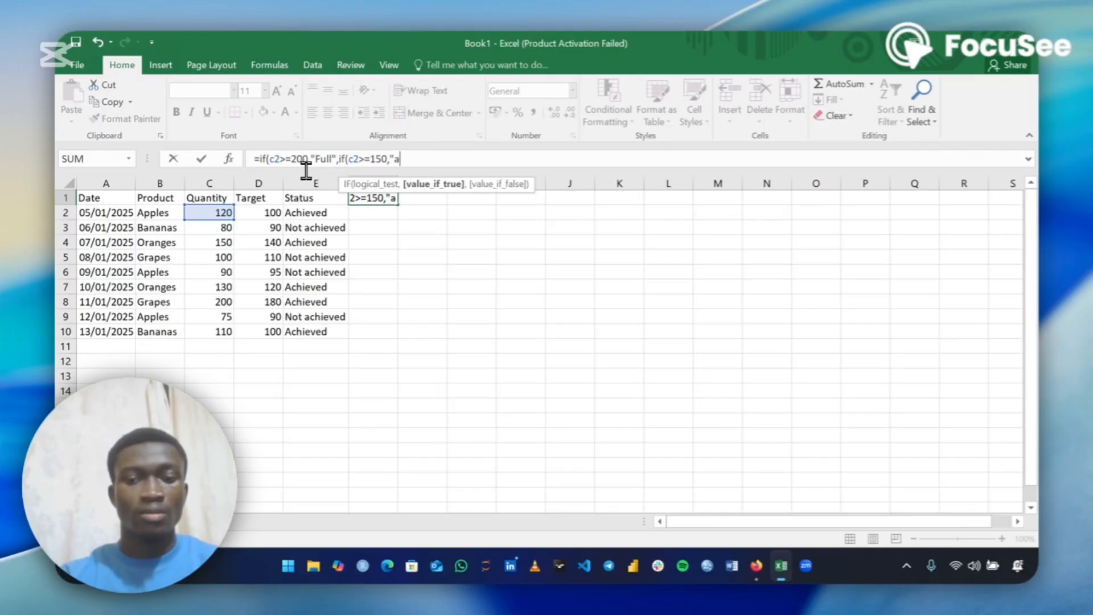
key(BackSpace)
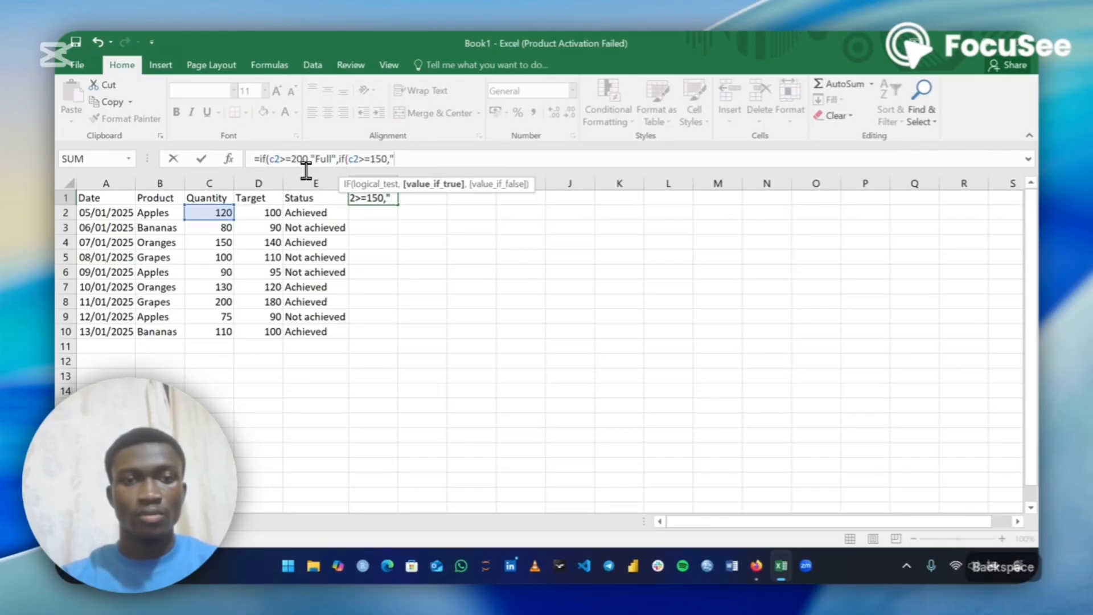
text(Almos)
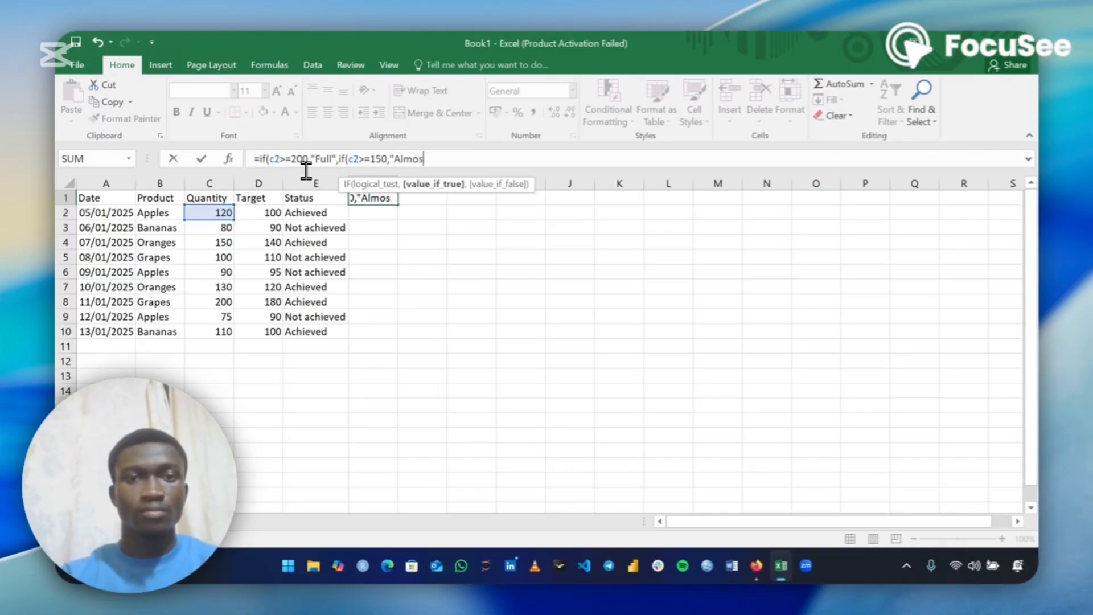
text(t full)
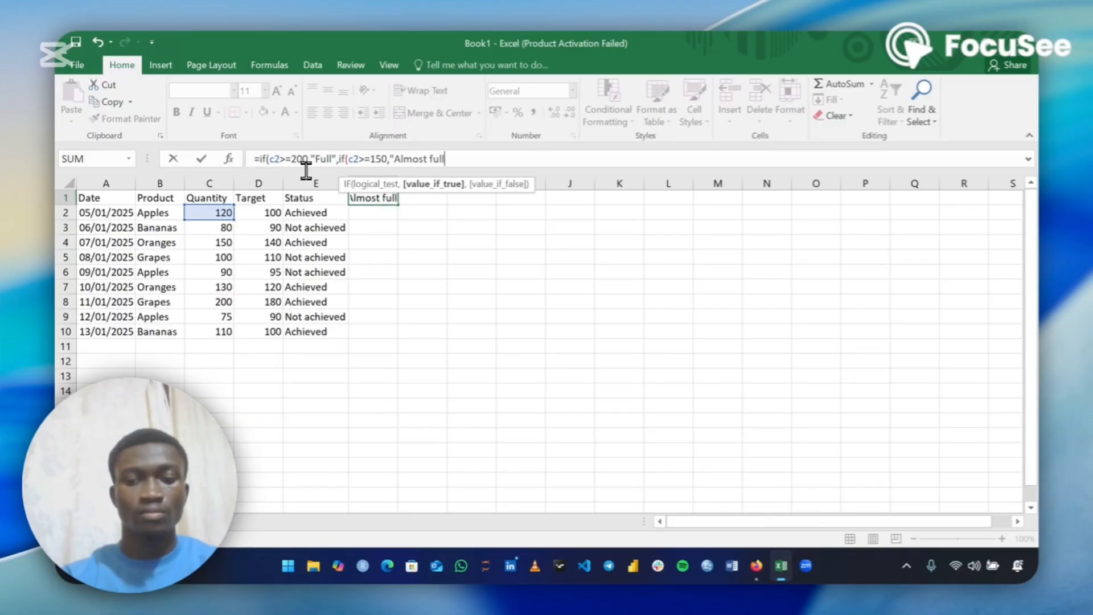
text(")
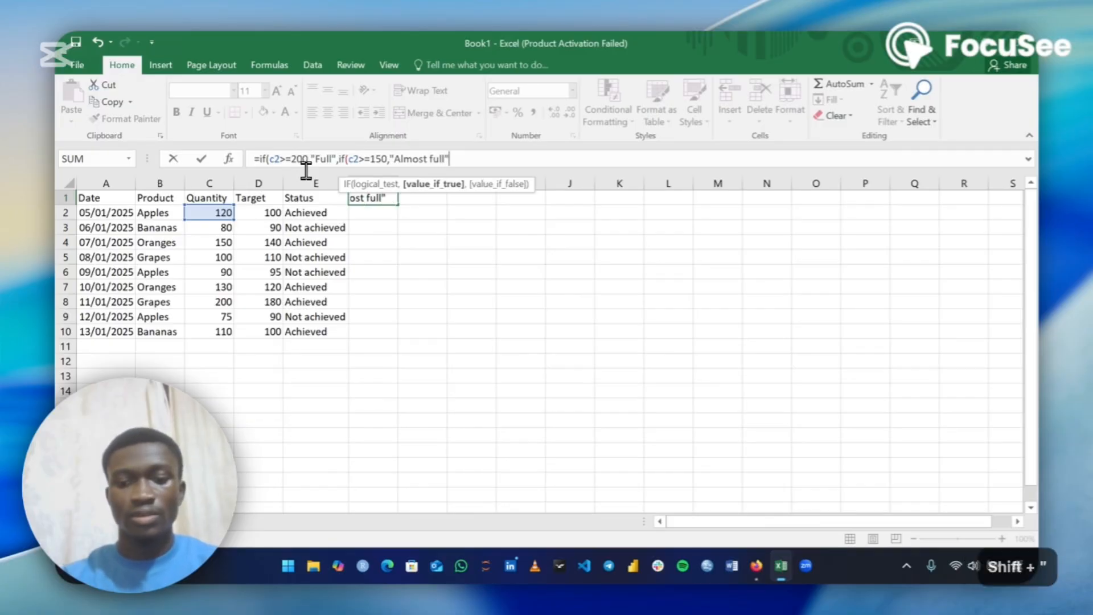
text(,)
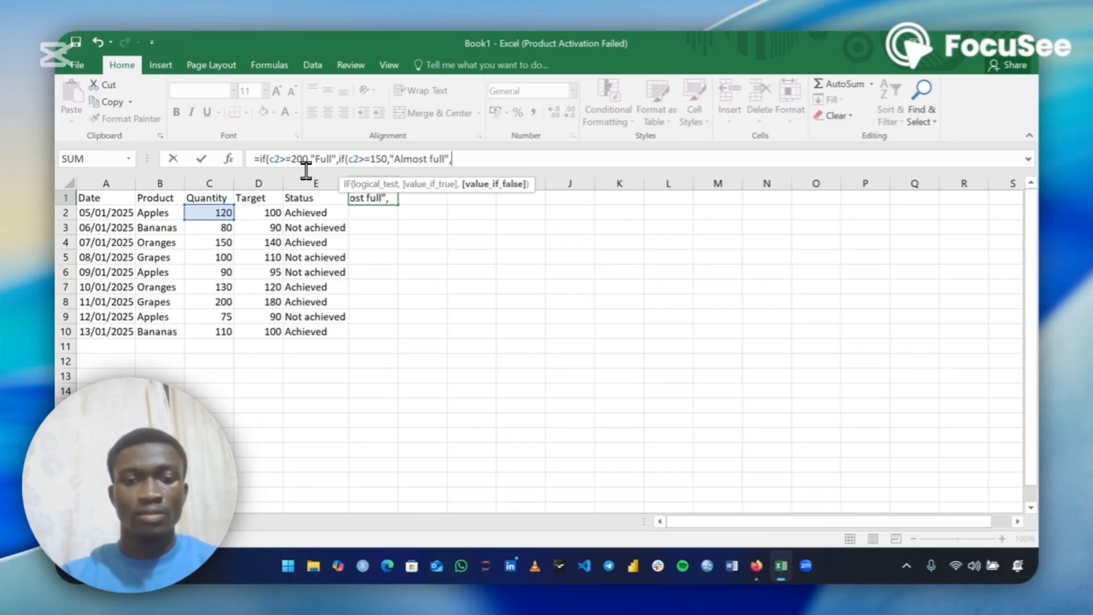
text(")
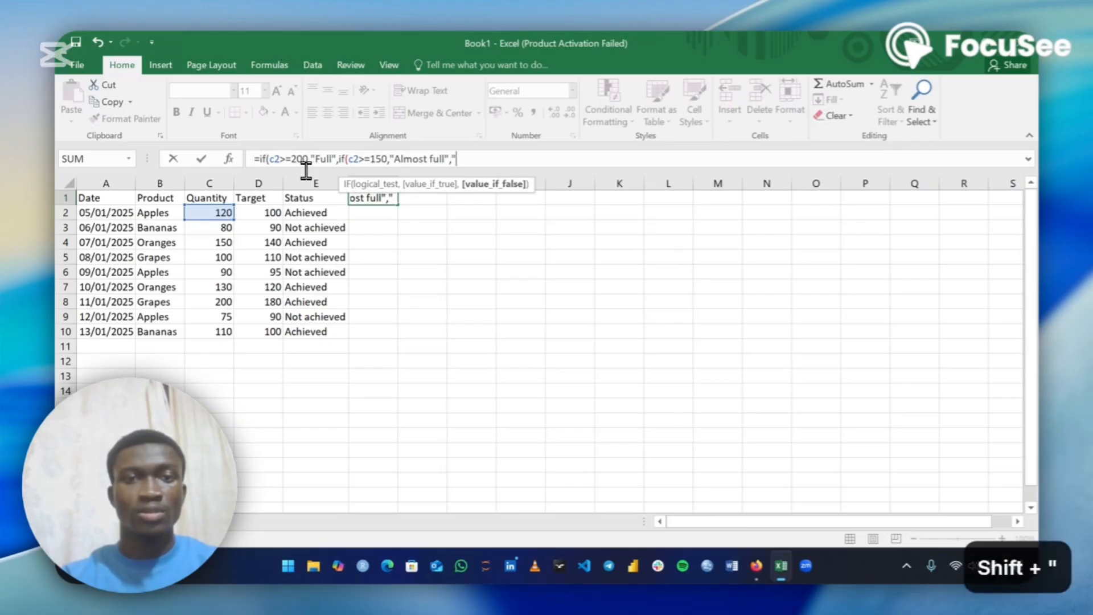
text(Needs )
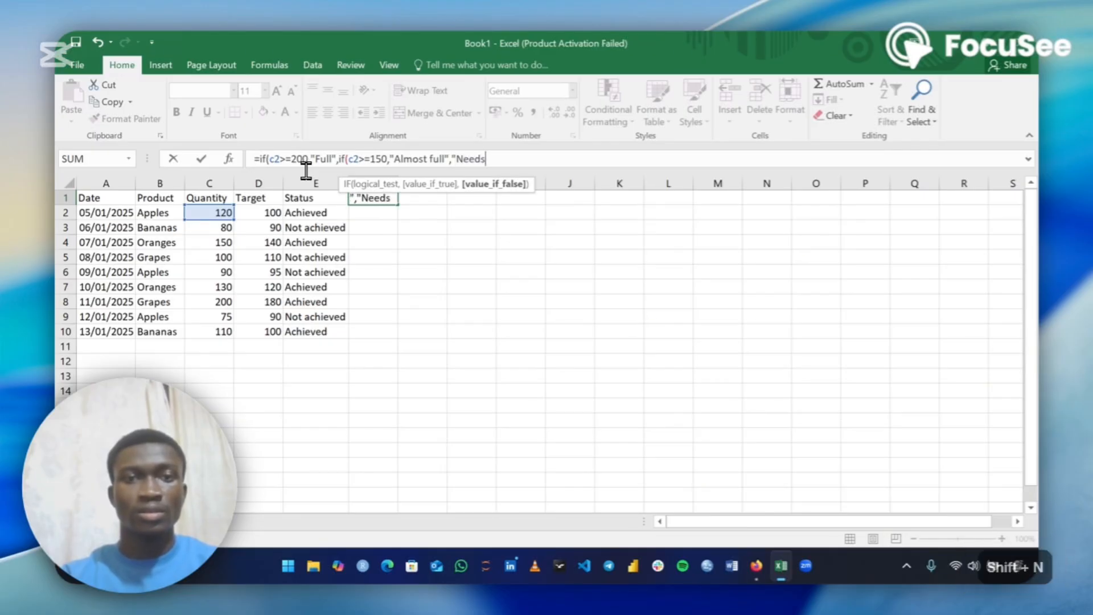
text(rest)
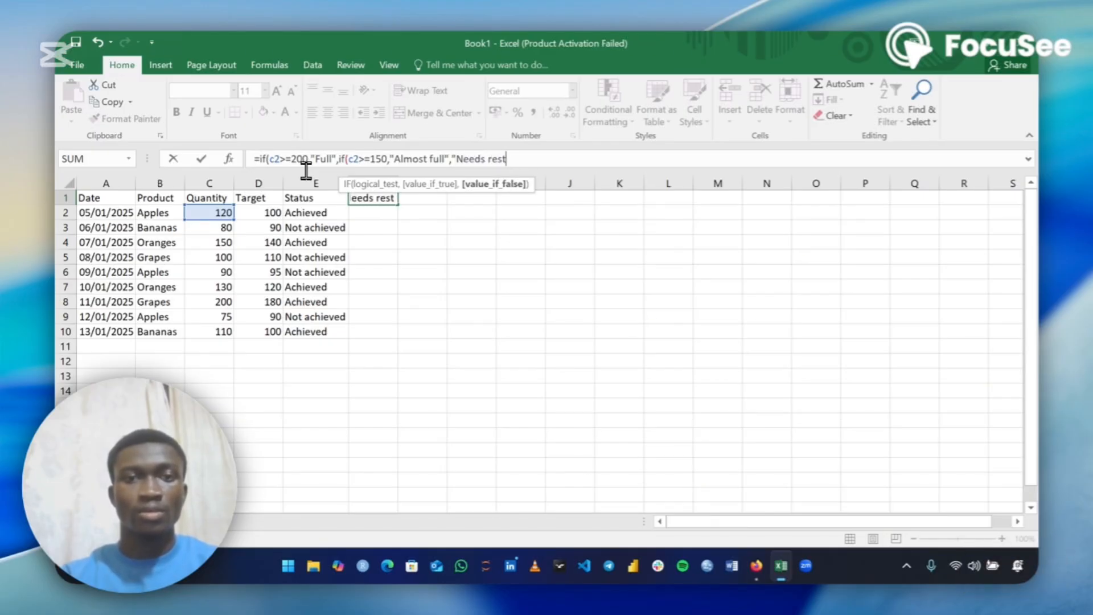
text(ock)
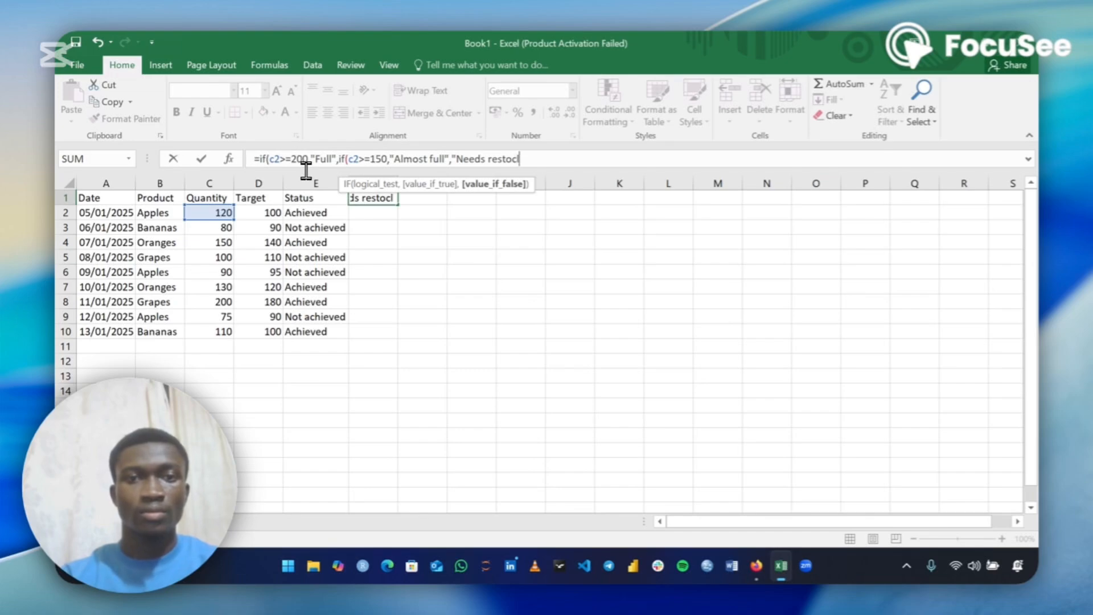
Finish with "Needs restock" as the final false result, close the formula, commit it and accept Excel's suggested correction
key(BackSpace)
text(k)
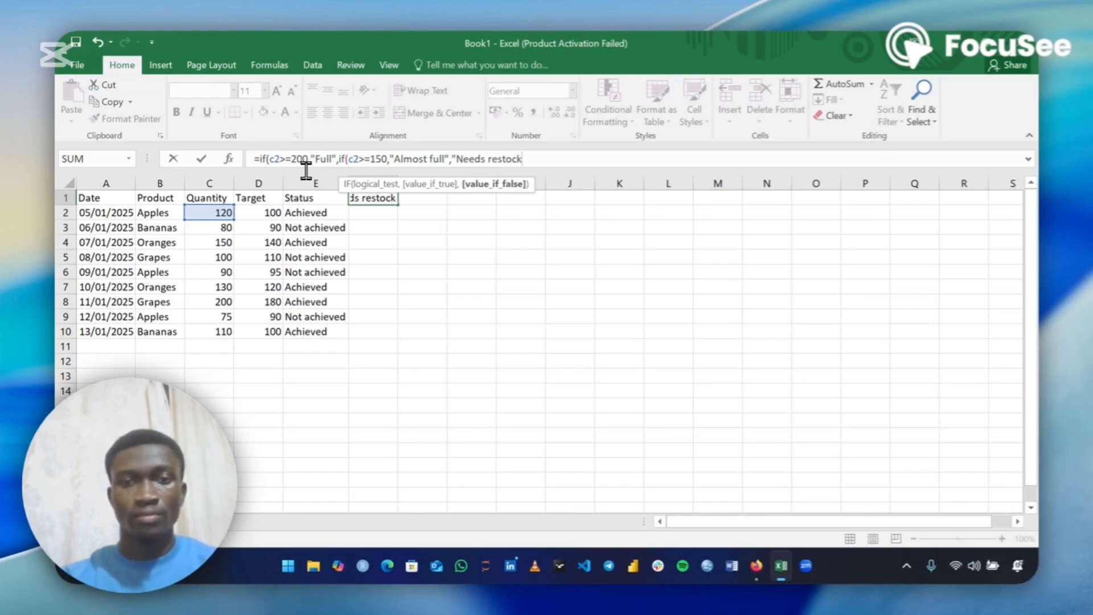
text(")
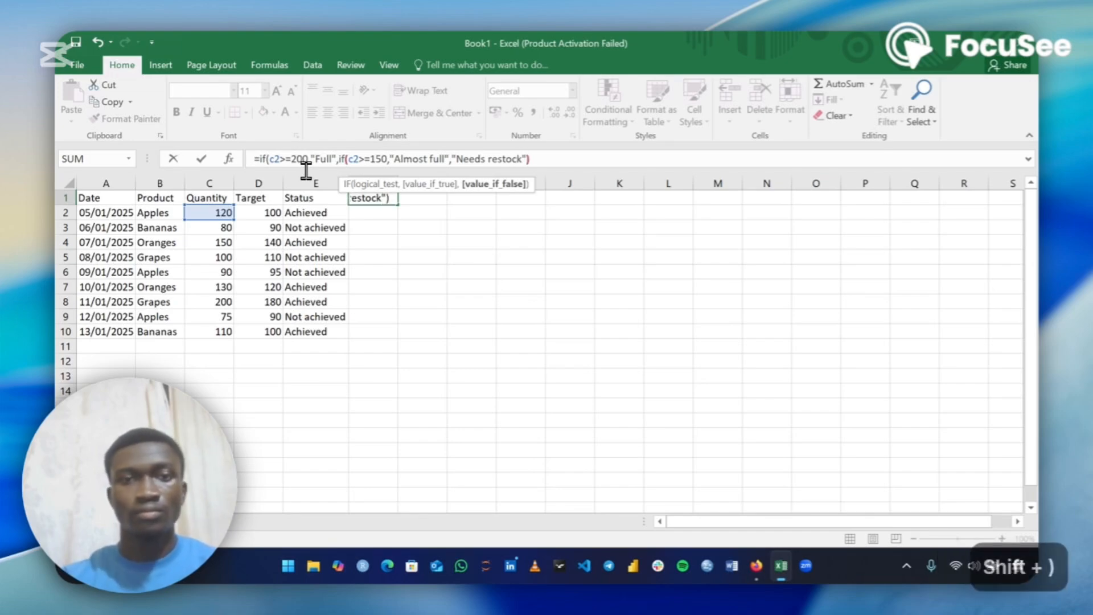
text())
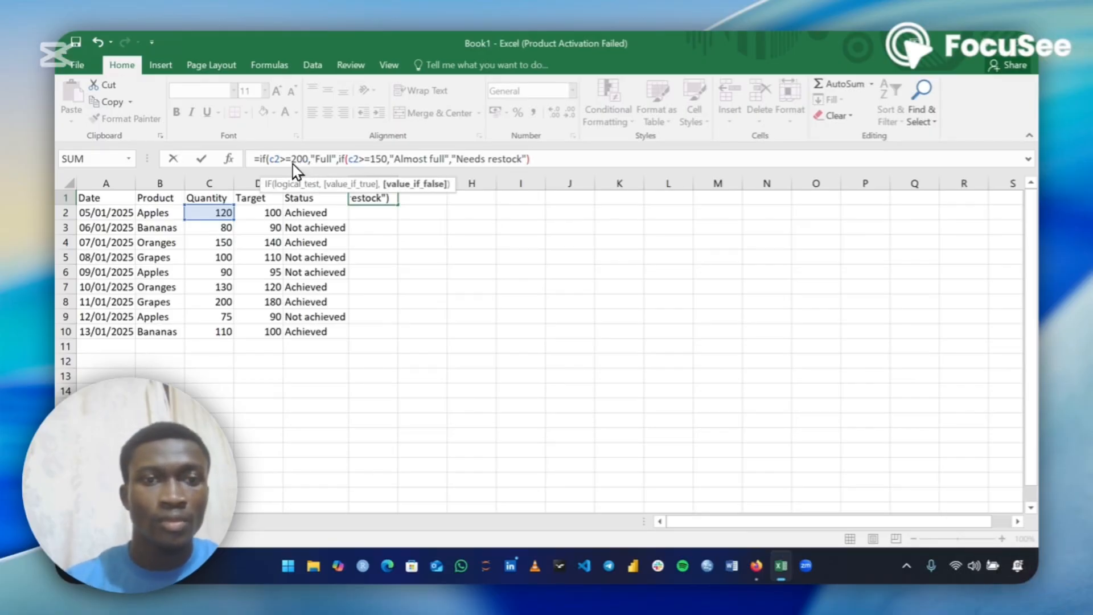
click(350, 198)
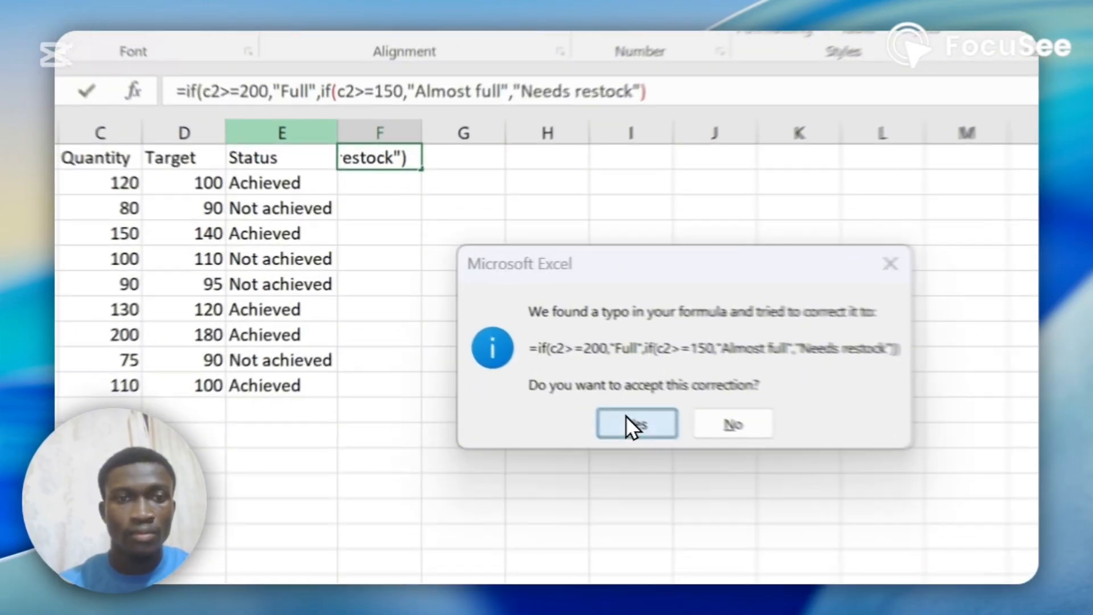
click(627, 417)
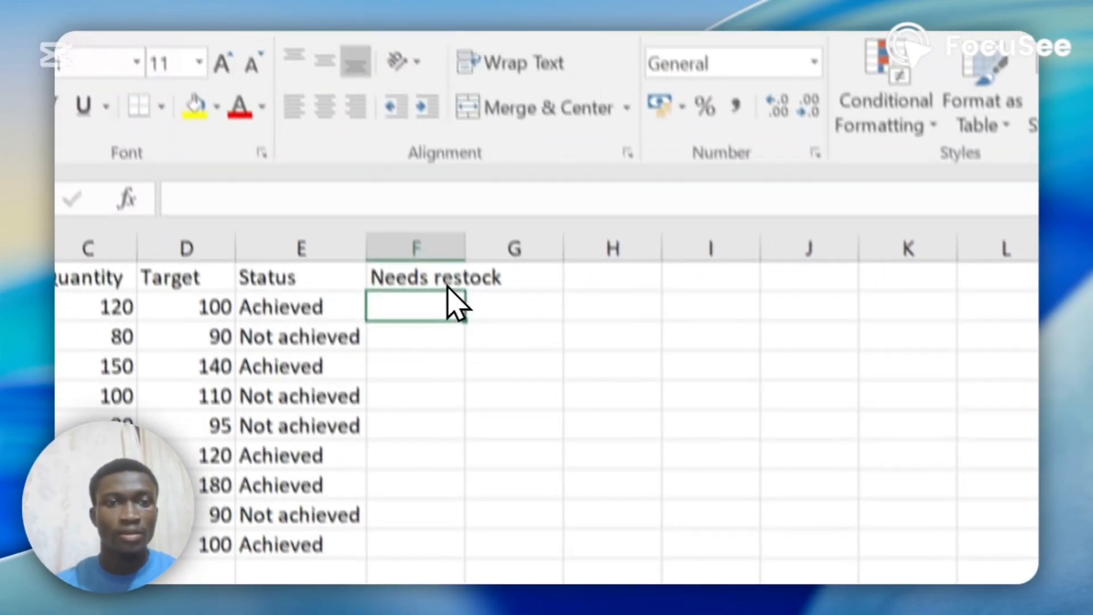
Move the nested IF formula out of cell F1 into cell F2
click(399, 152)
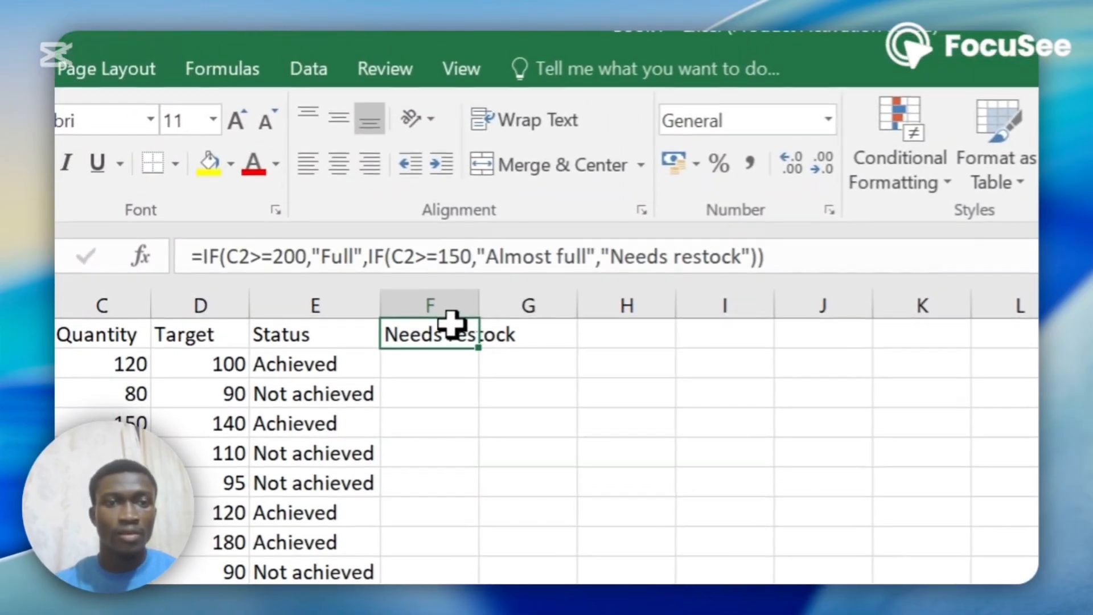
drag(797, 252, 197, 259)
key(ctrl+x)
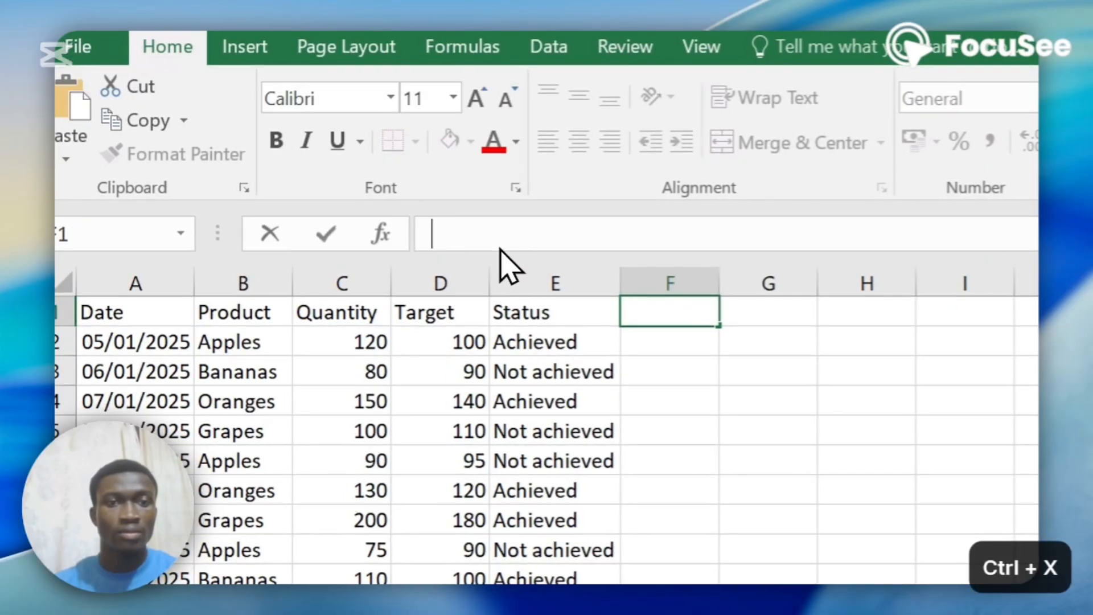
click(660, 341)
key(ctrl+v)
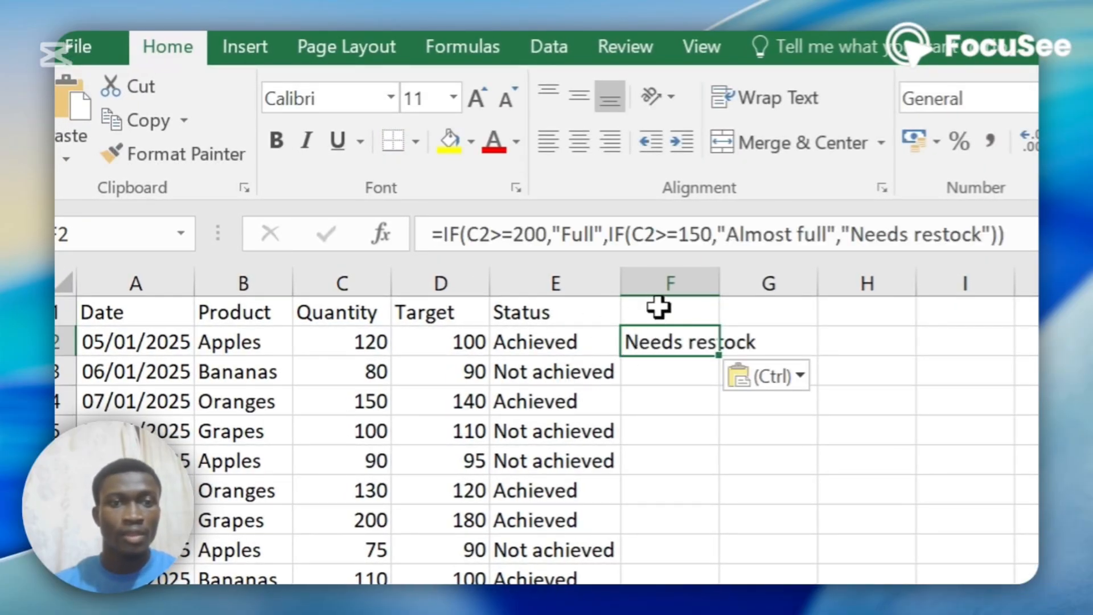
click(661, 311)
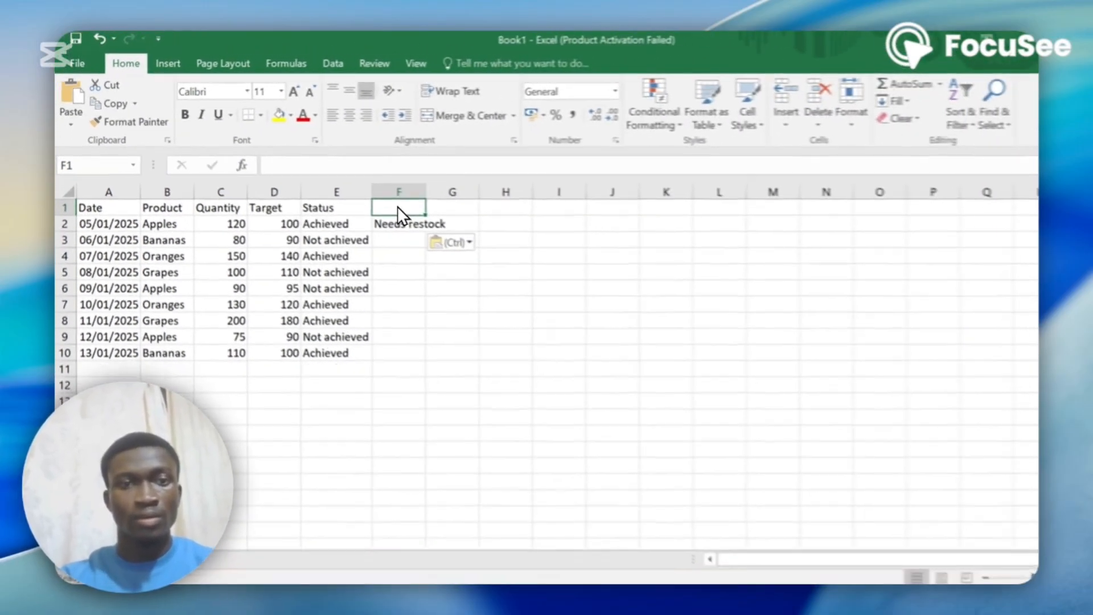
Enter the header Inventory in cell F1
text(In)
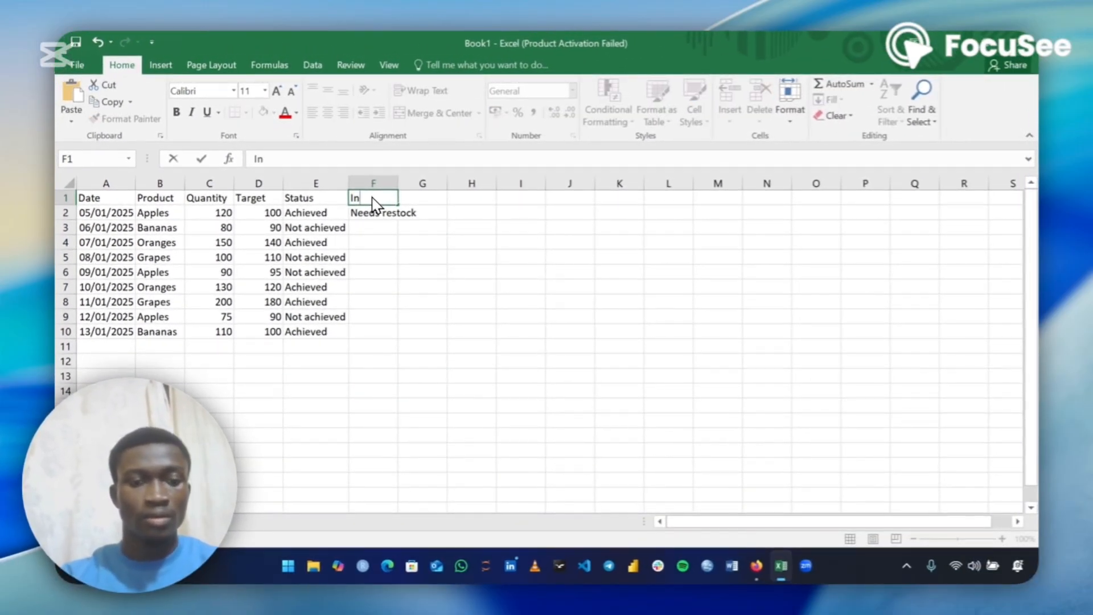
text(ventory)
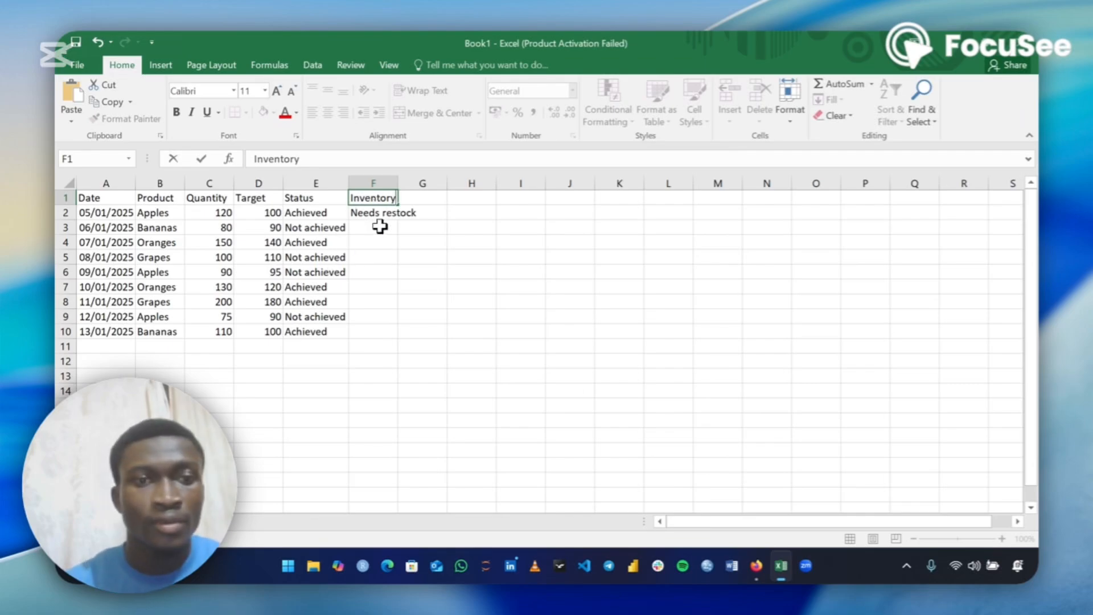
click(378, 217)
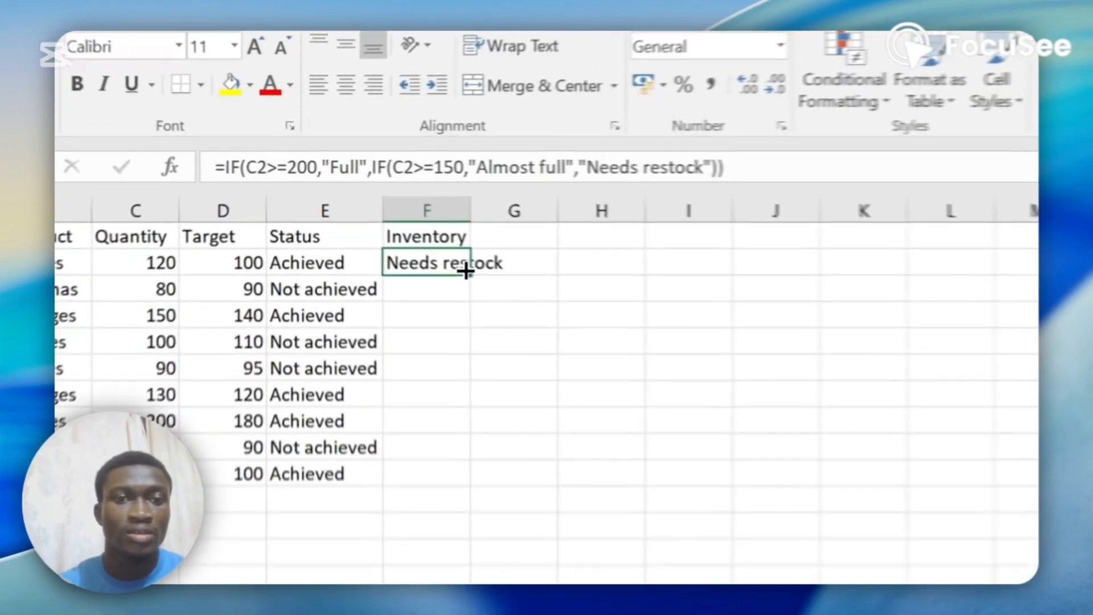
Fill the nested IF formula from F2 down through F10 and autofit column F's width
double_click(398, 220)
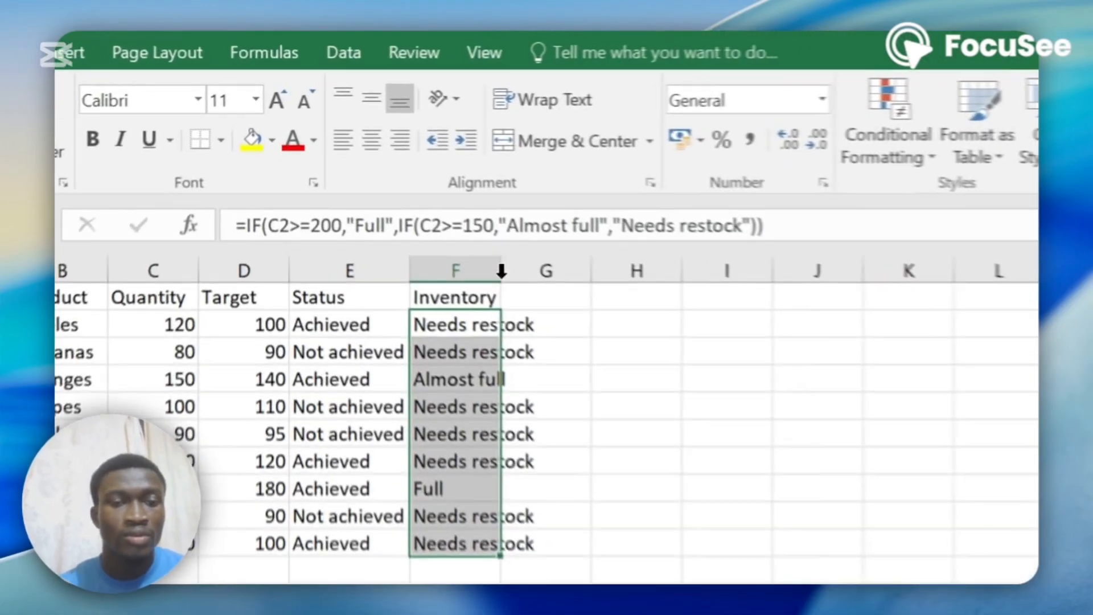
double_click(501, 272)
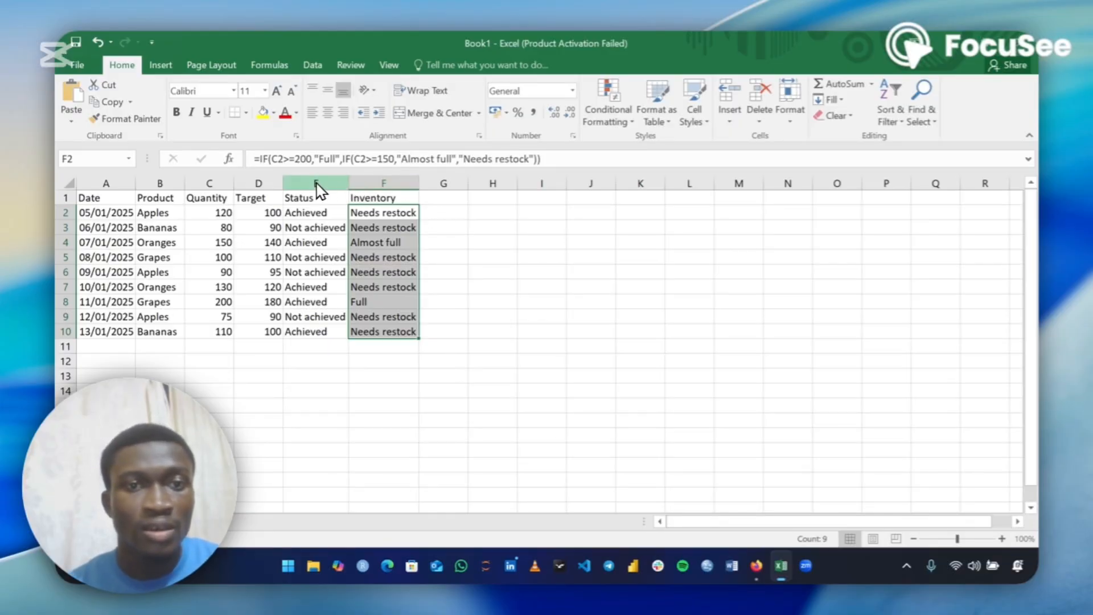
Examine the nested IF formula in the formula bar, highlighting its second IF test
click(363, 165)
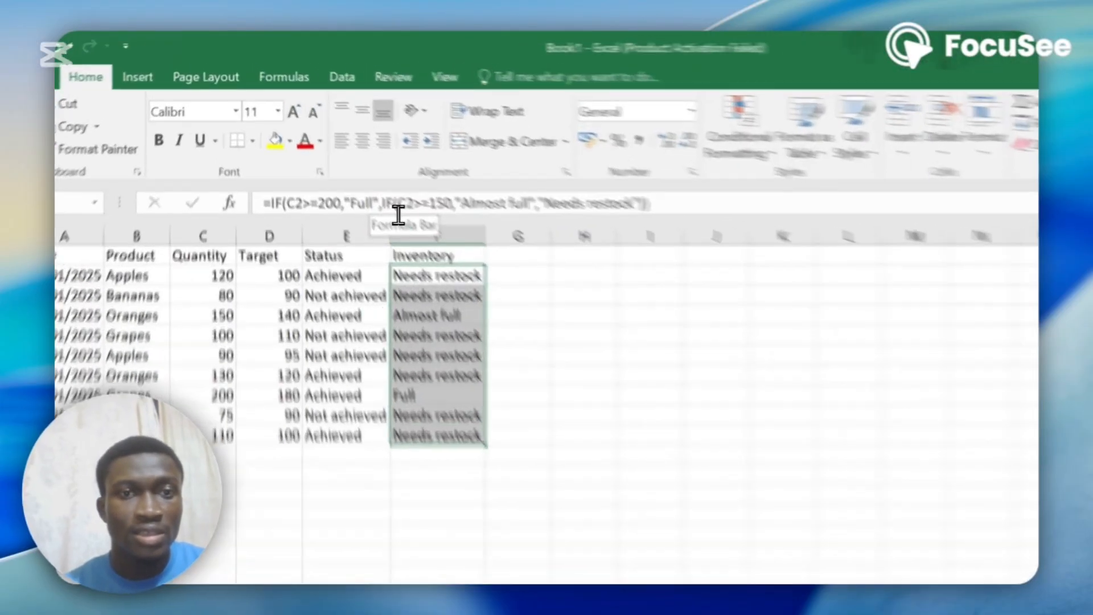
drag(488, 288, 555, 285)
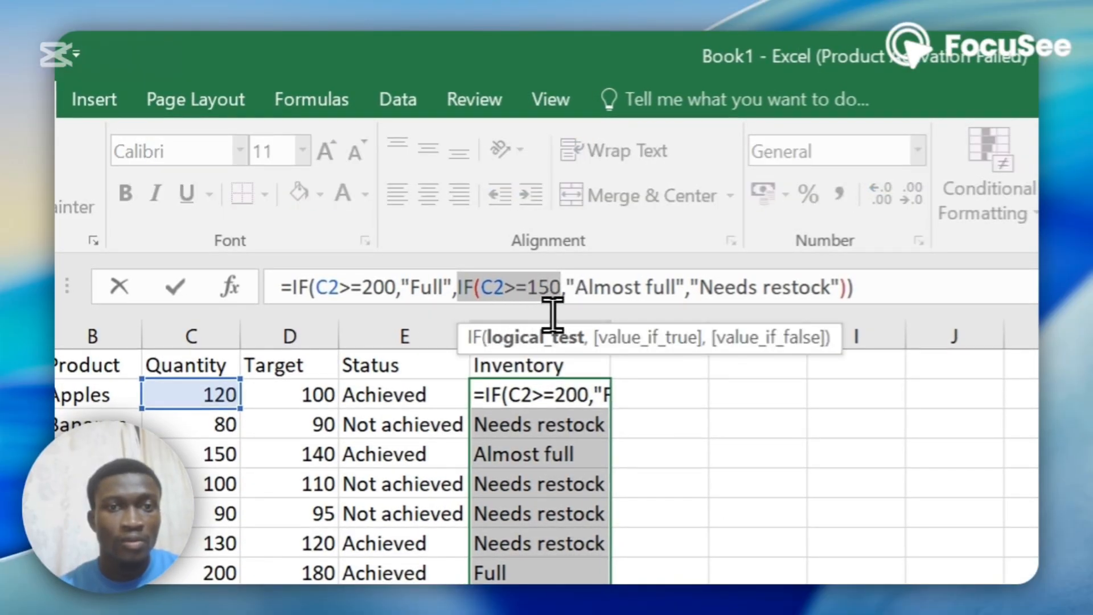
click(709, 306)
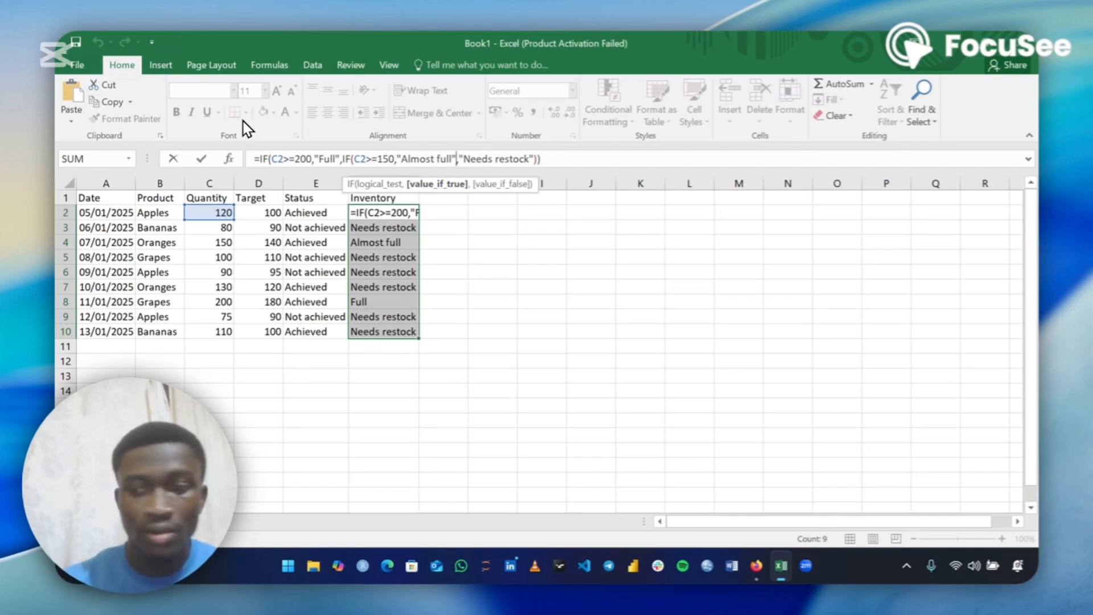
key(Return)
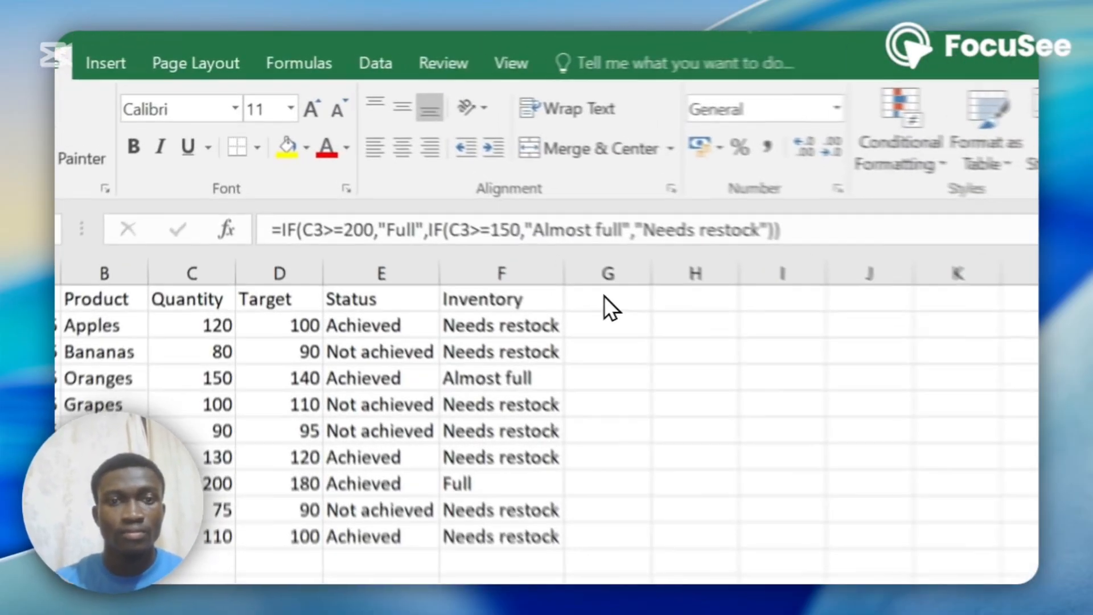
In cell G2, start an IF formula whose AND condition tests whether C2 is at least D2
click(610, 308)
click(613, 325)
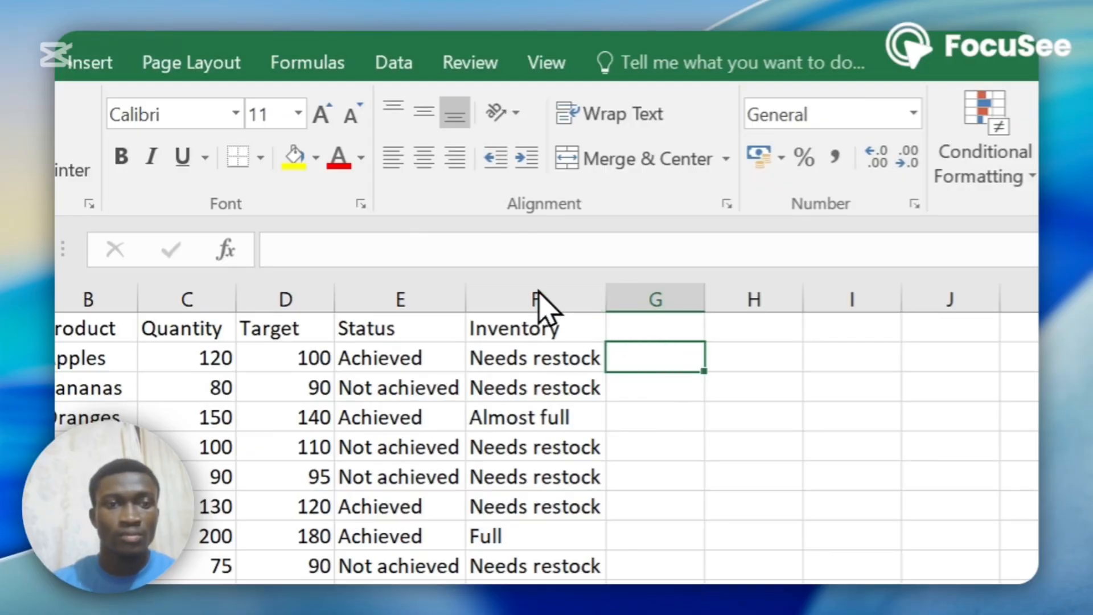
click(346, 259)
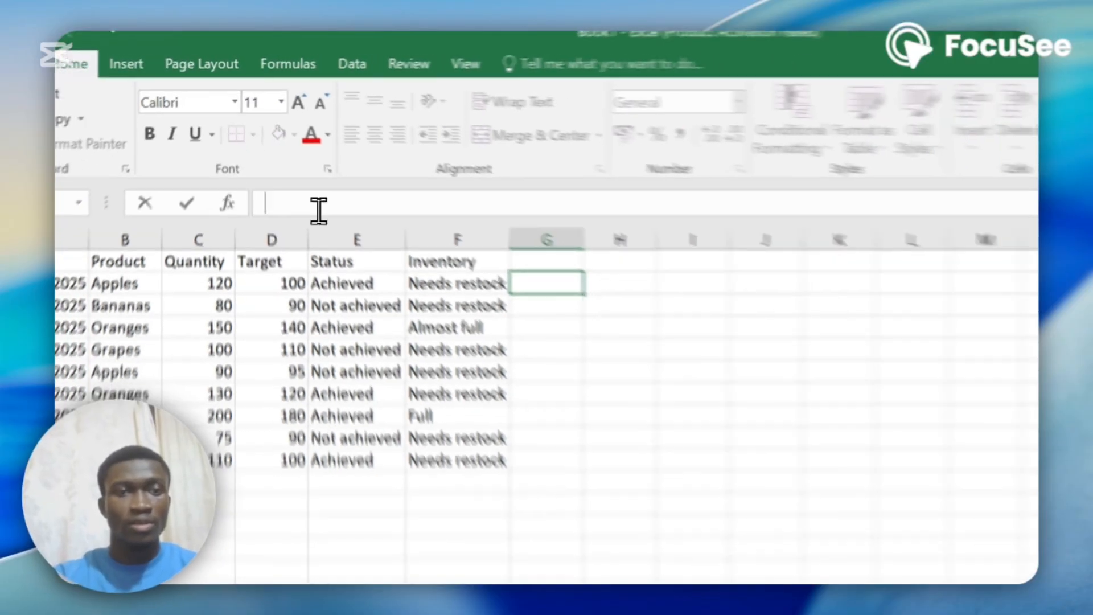
text(If)
key(BackSpace)
key(BackSpace)
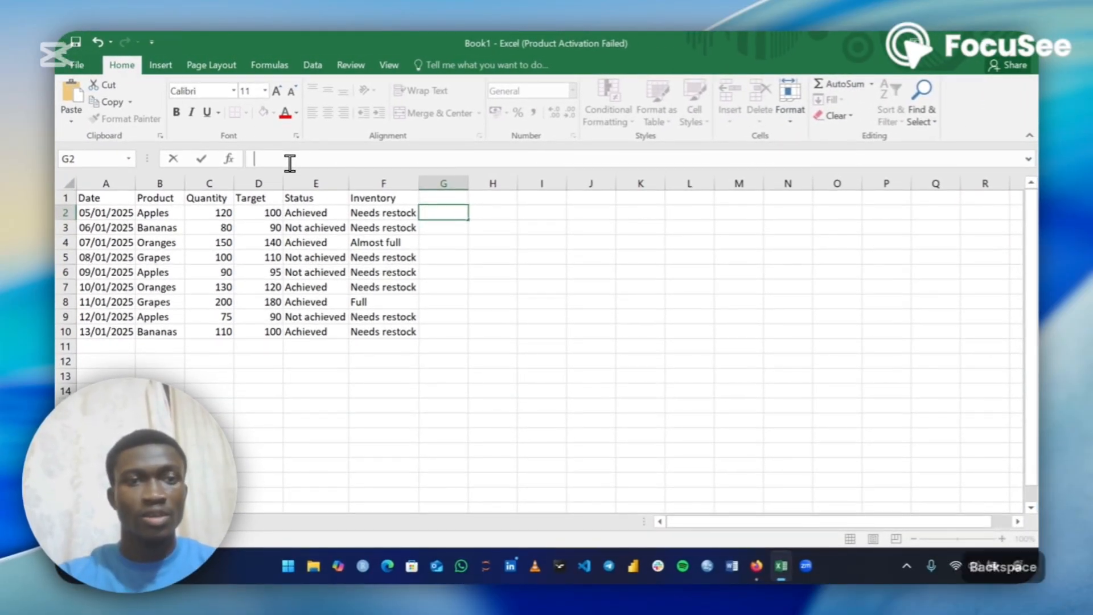
text(=IF()
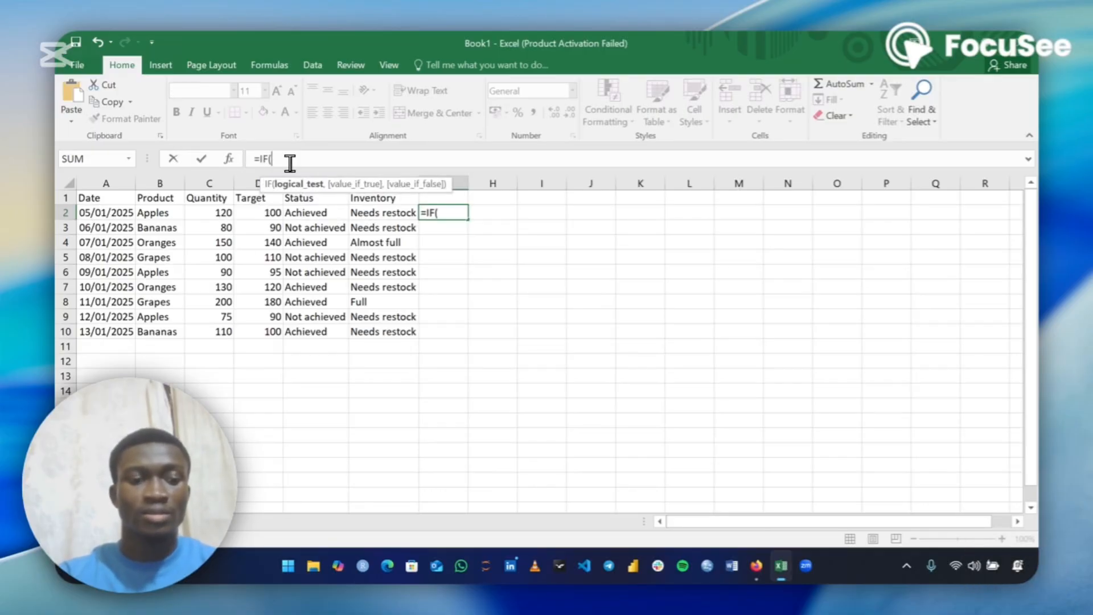
key(Caps_Lock)
text(AND)
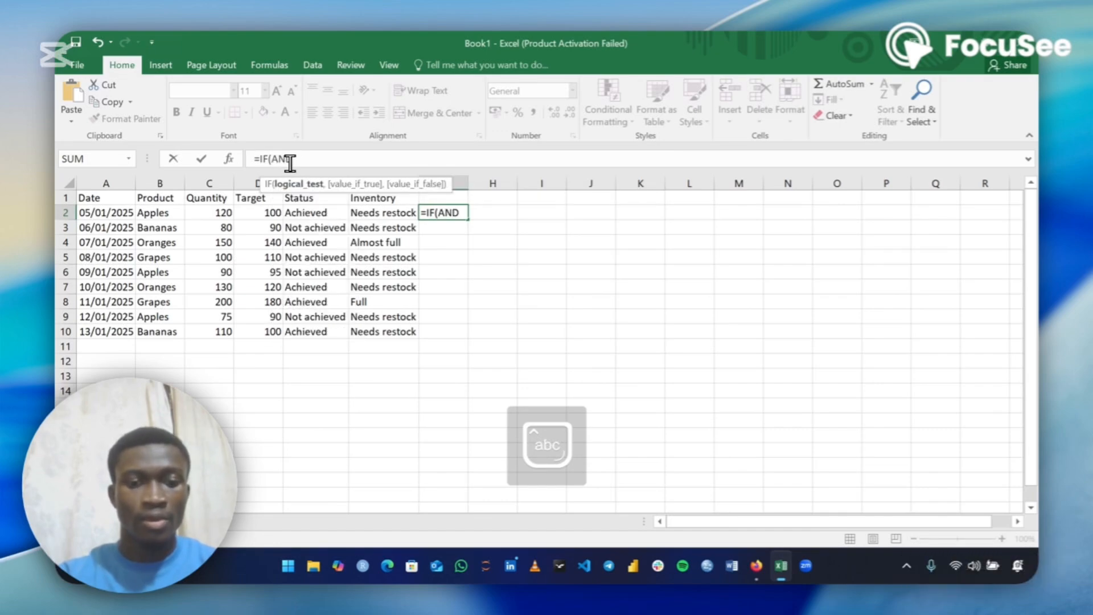
text(()
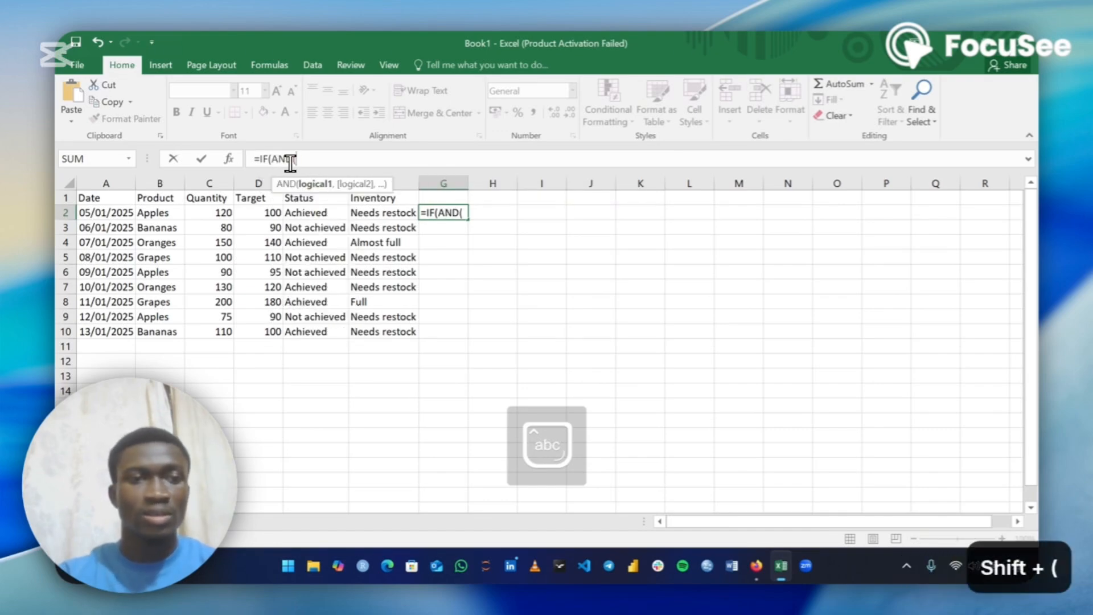
text(c)
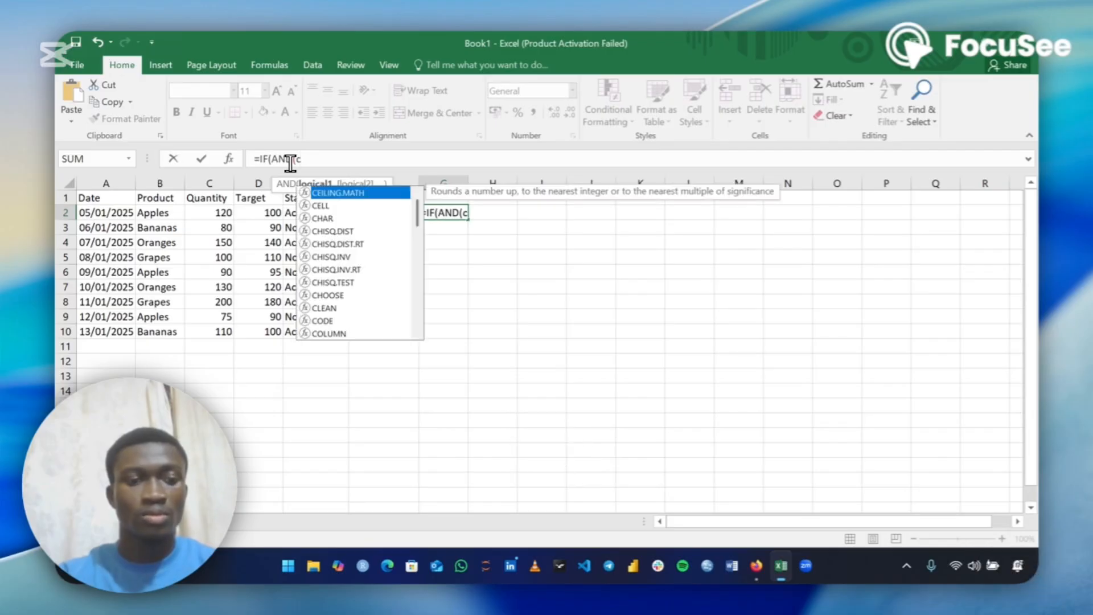
text(2)
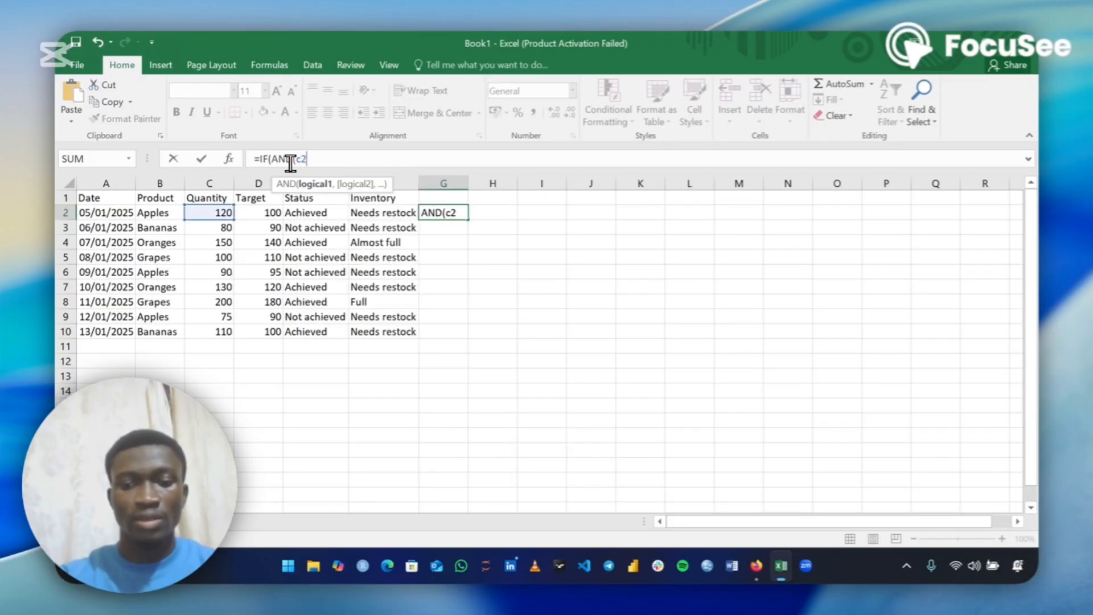
text(>=)
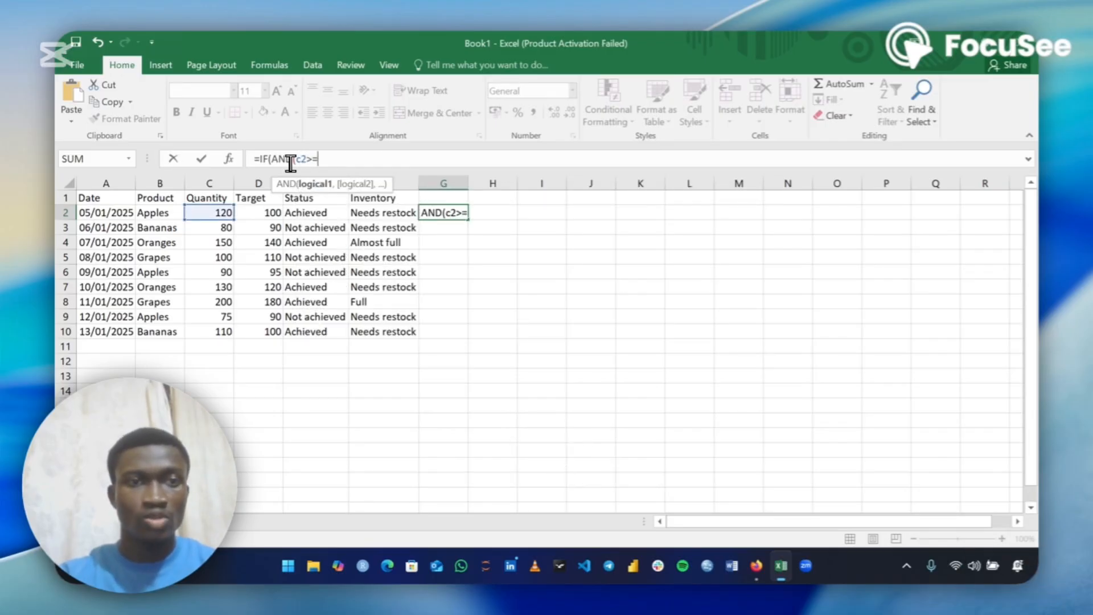
text(d2)
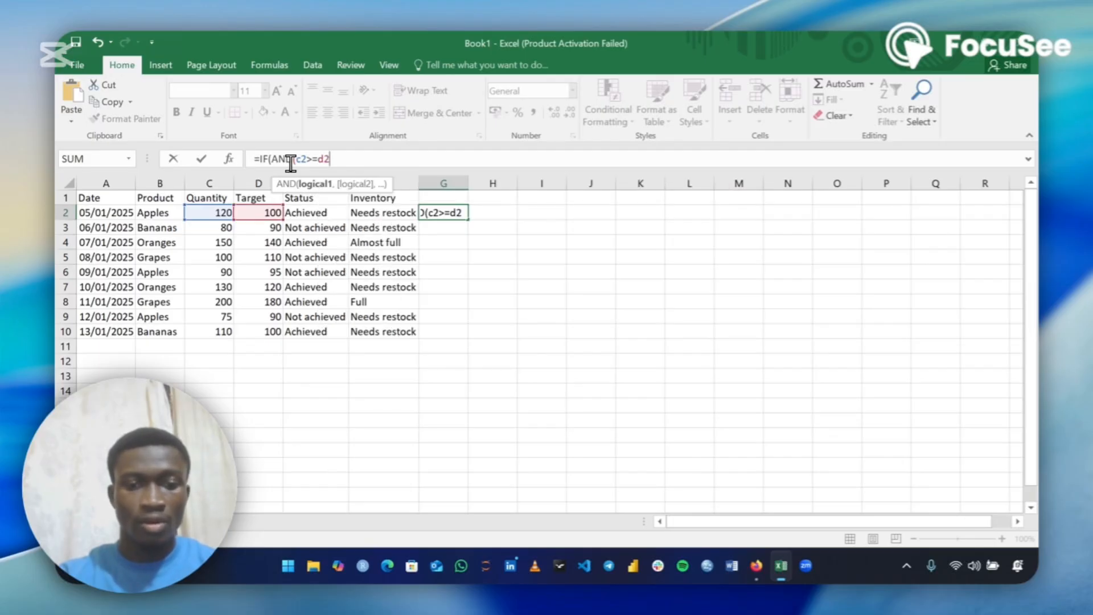
text(,)
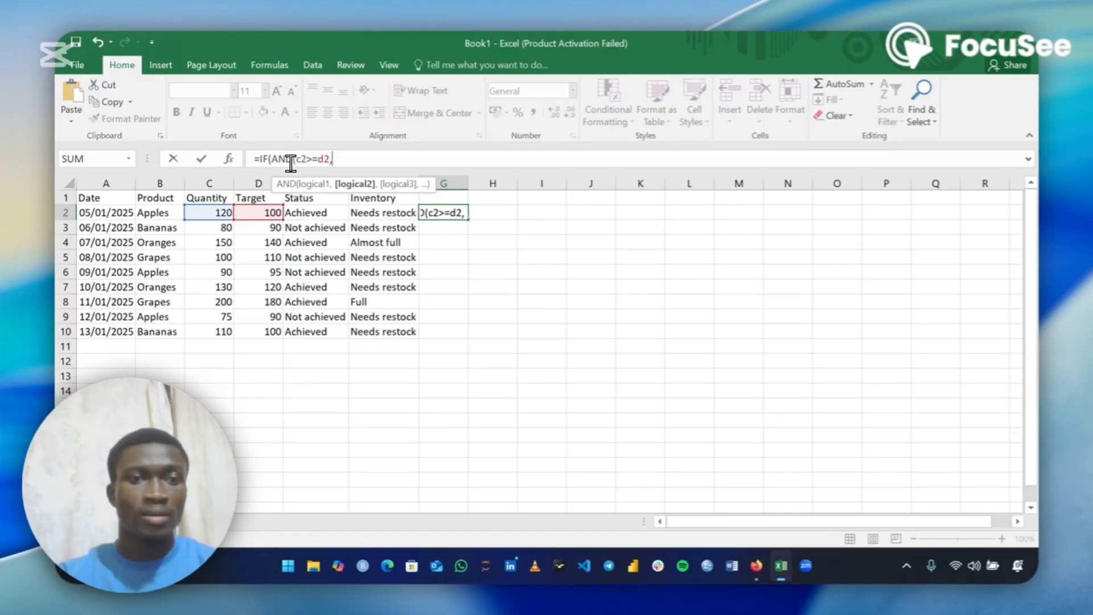
text(c2)
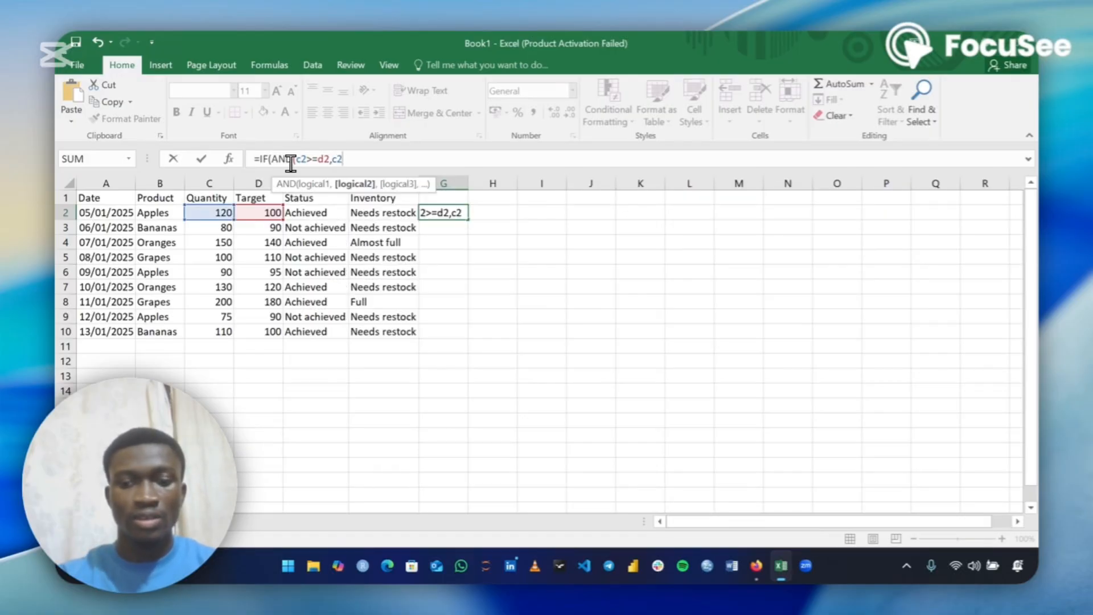
text(>=)
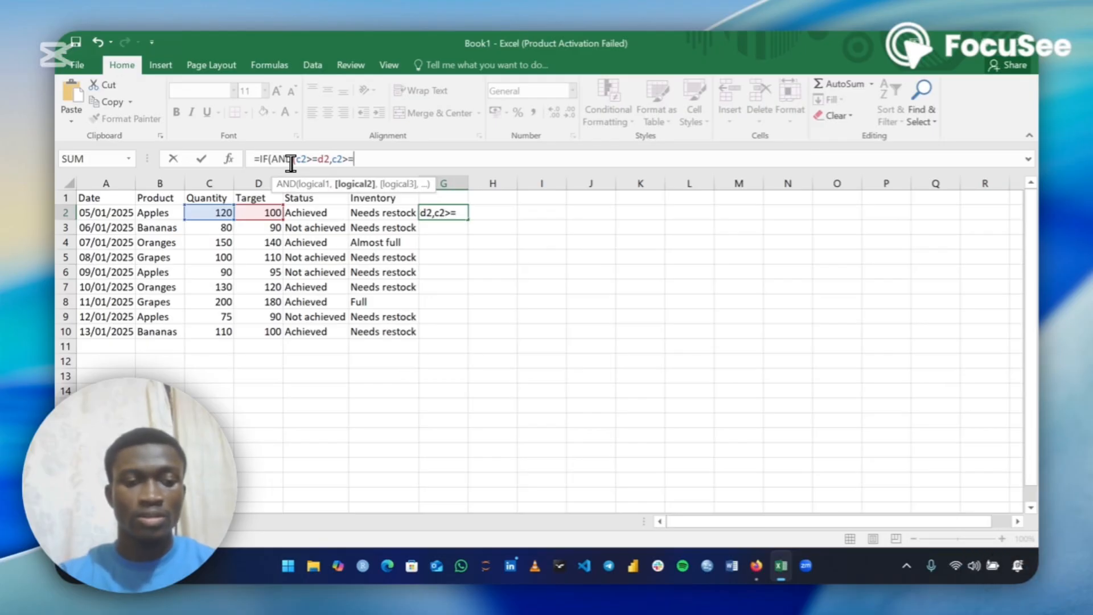
text(1)
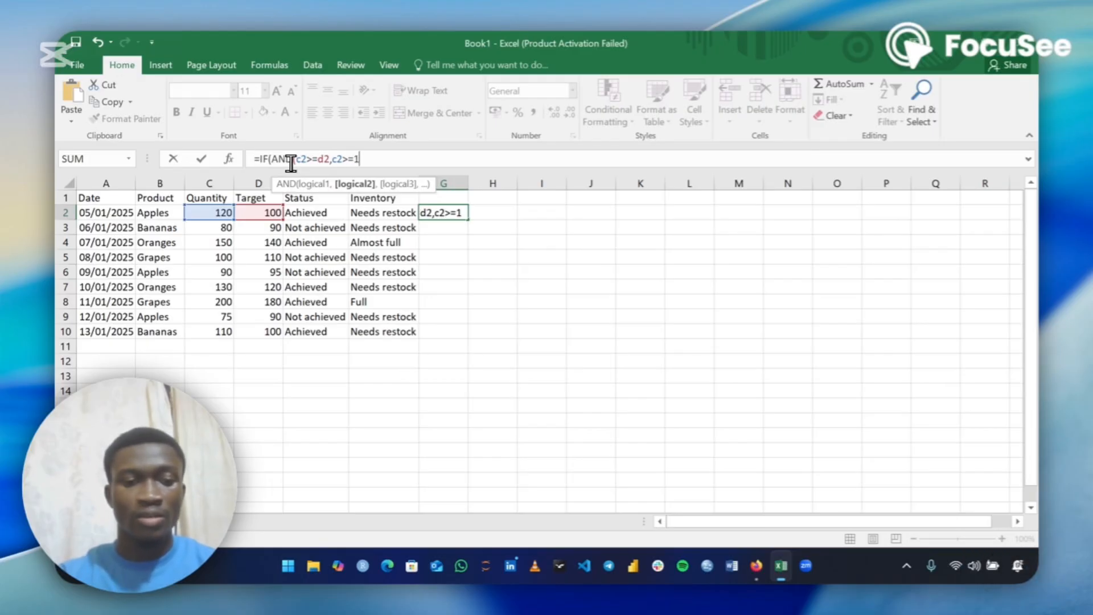
text(30)
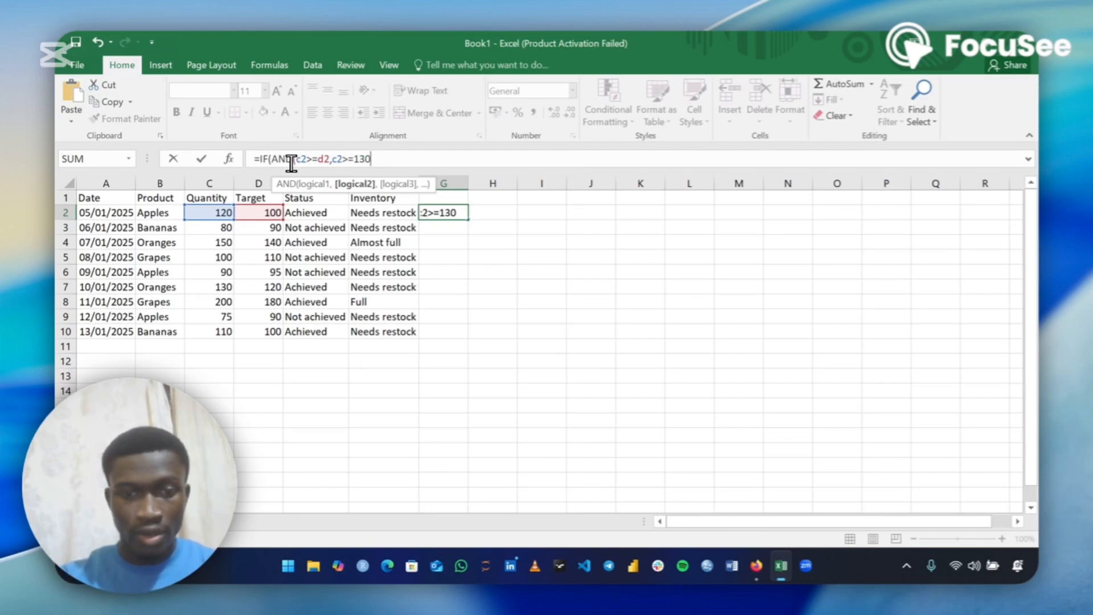
Add a second AND condition requiring C2 to be at least 130 and close the AND
text(),)
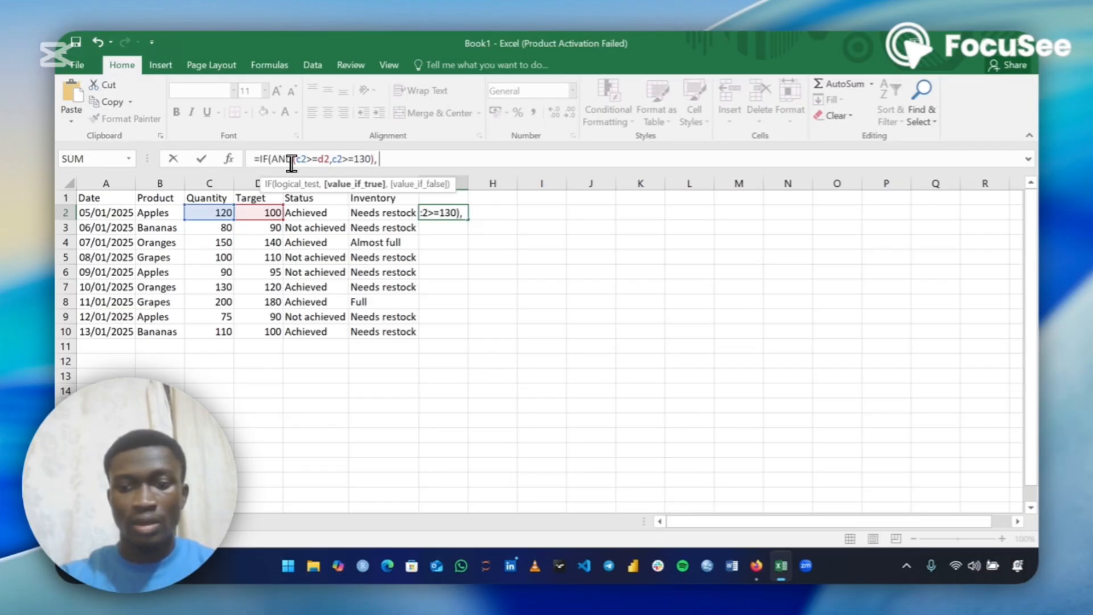
text( ")
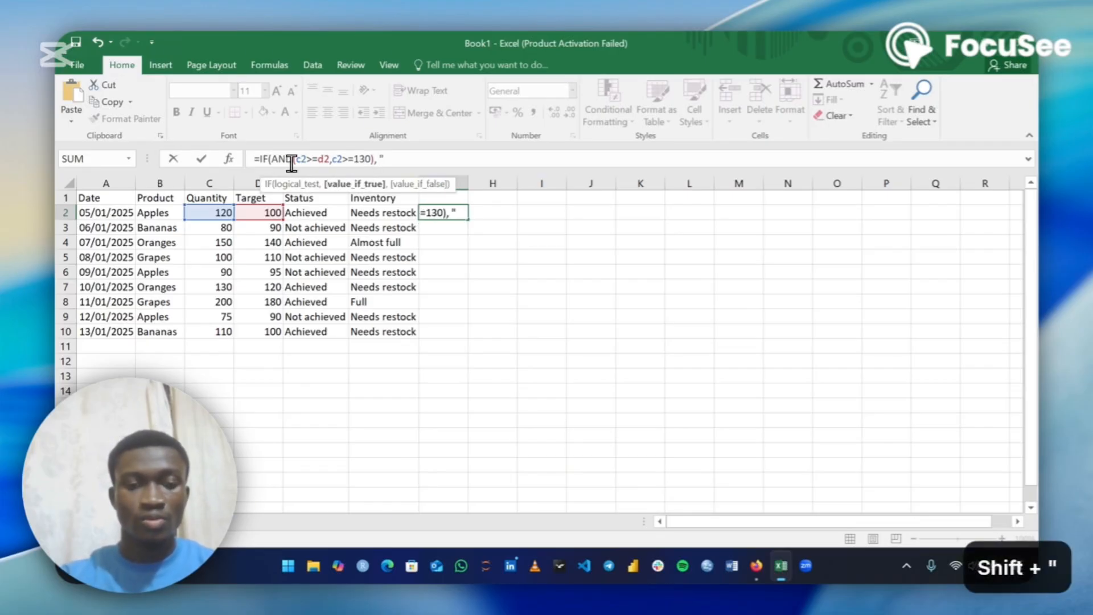
text(Ve)
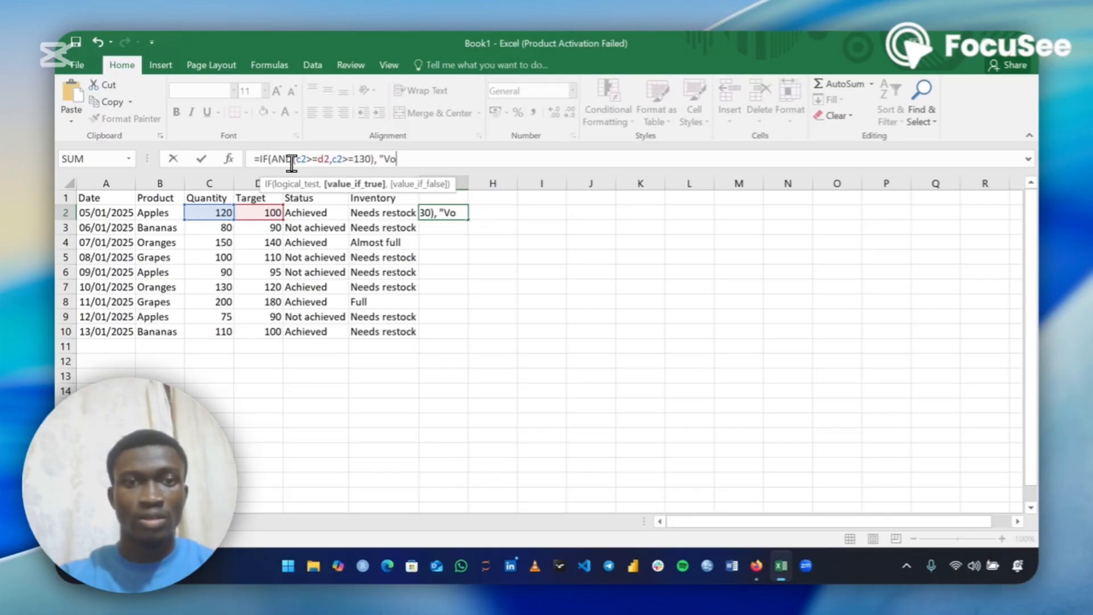
Enter "Bonus" as the value returned when both conditions are true
key(BackSpace)
key(BackSpace)
text(V)
key(BackSpace)
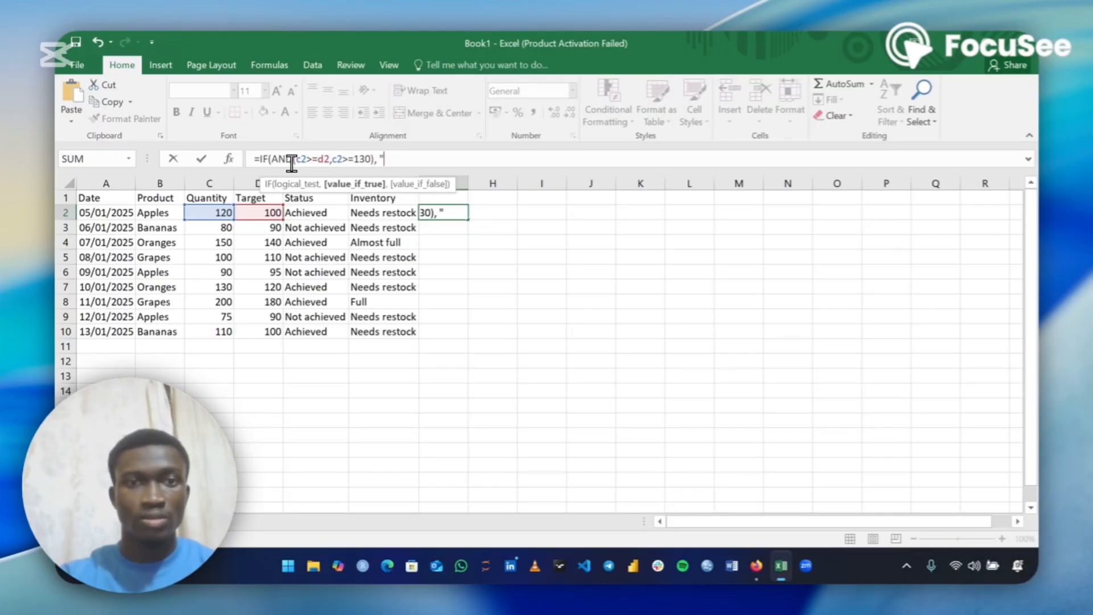
text(Bonus)
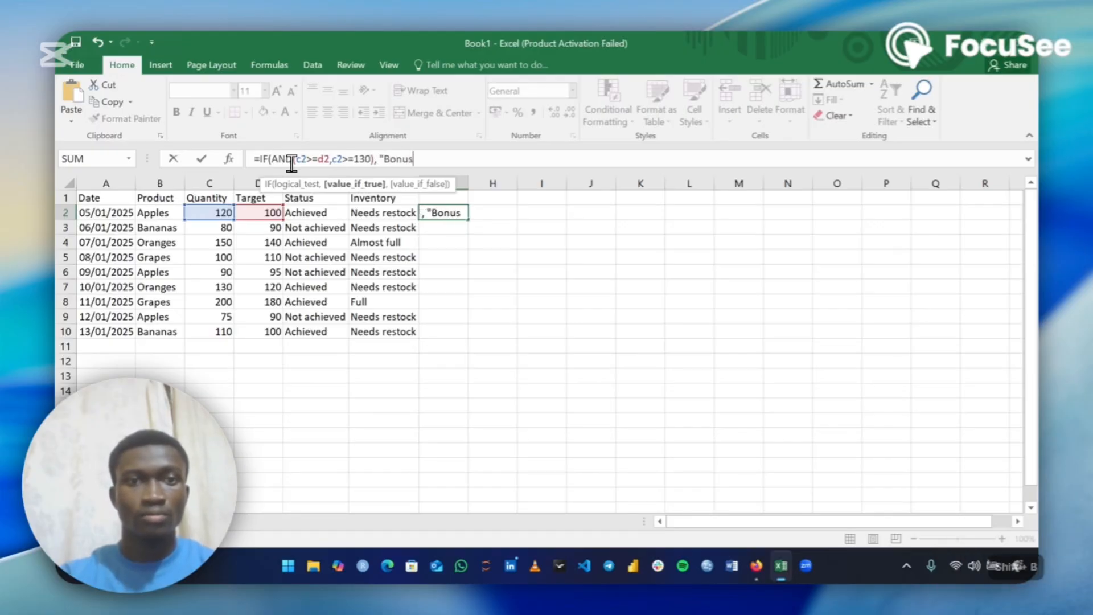
text(")
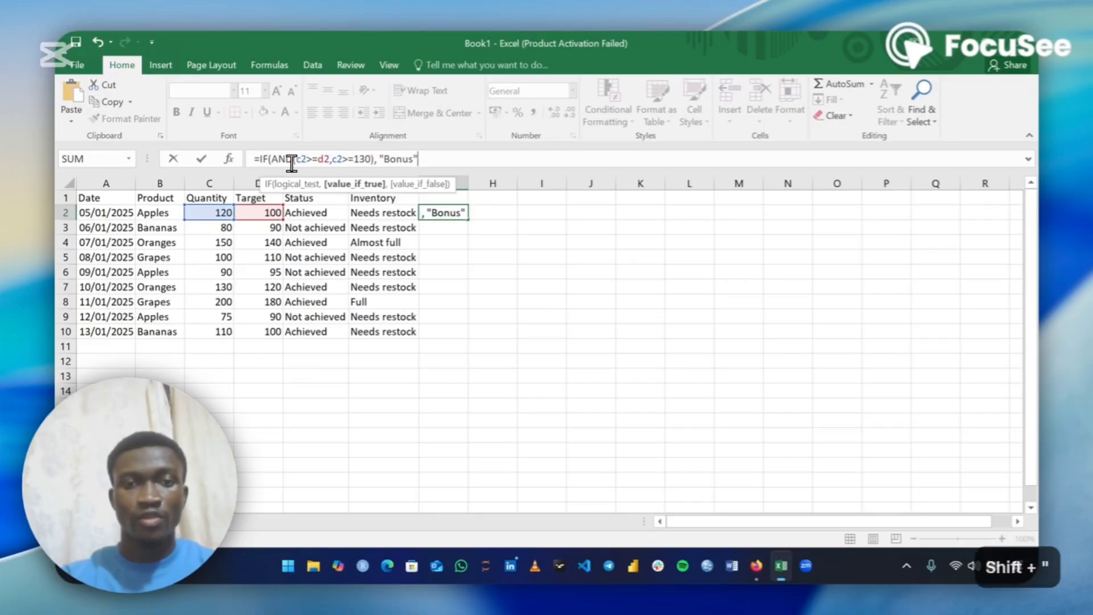
text(,")
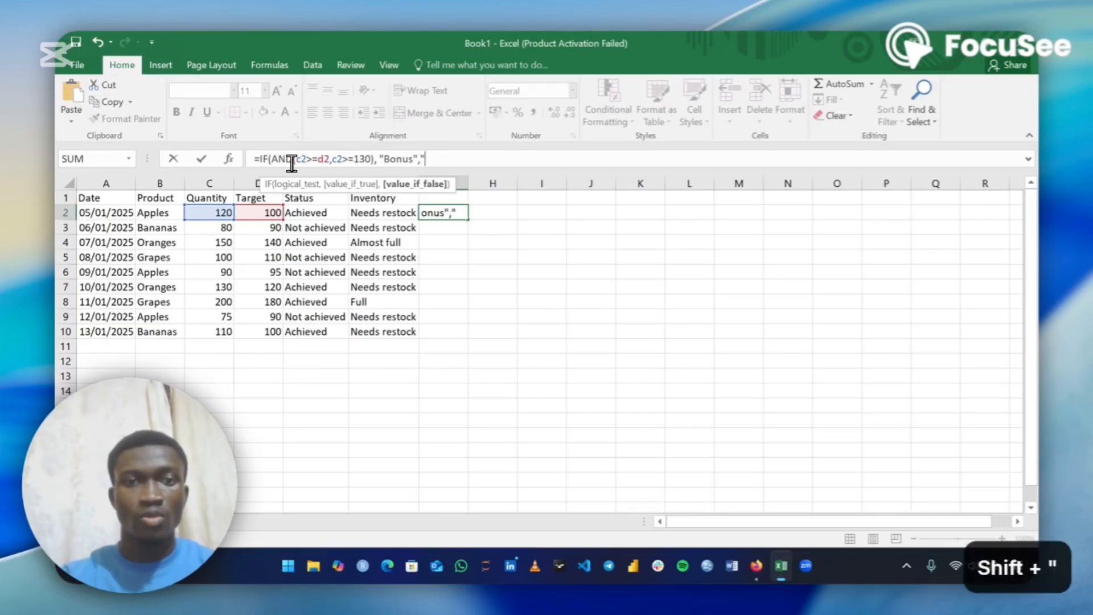
text(No )
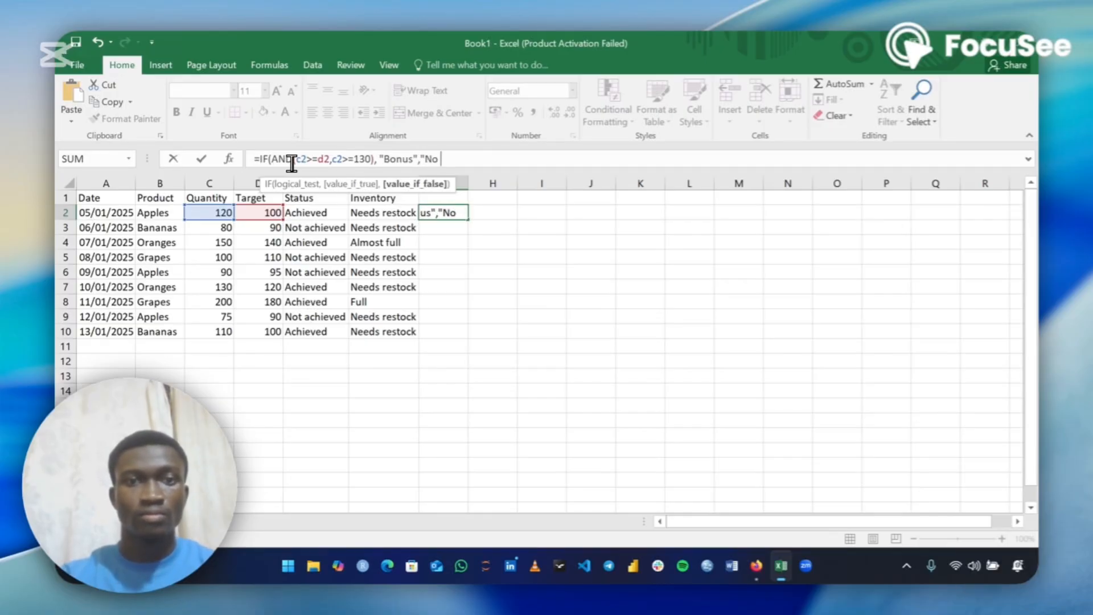
text(Bonus")
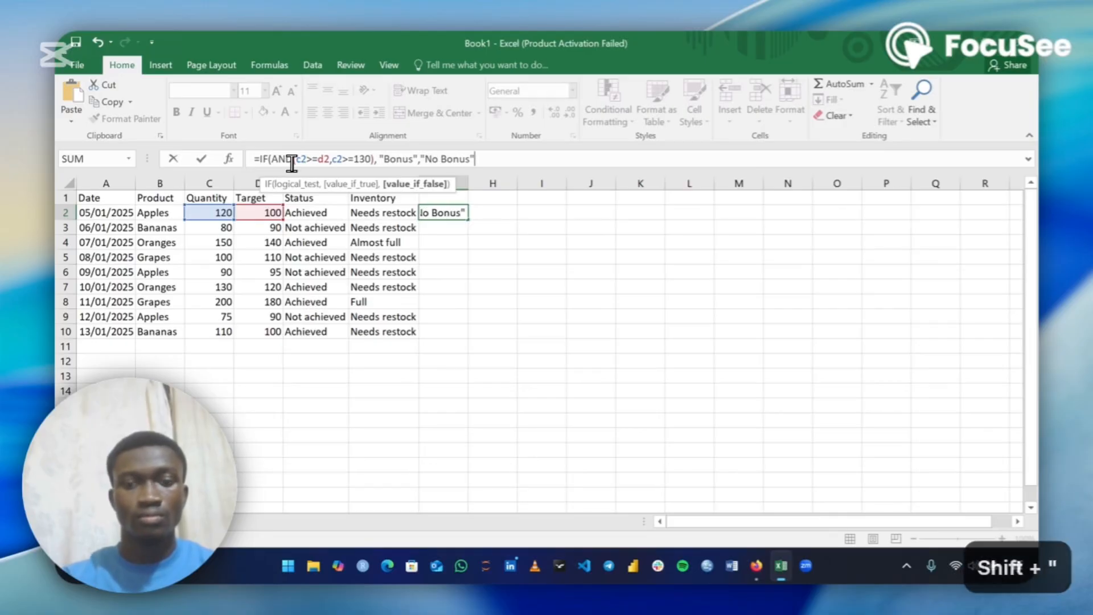
text())
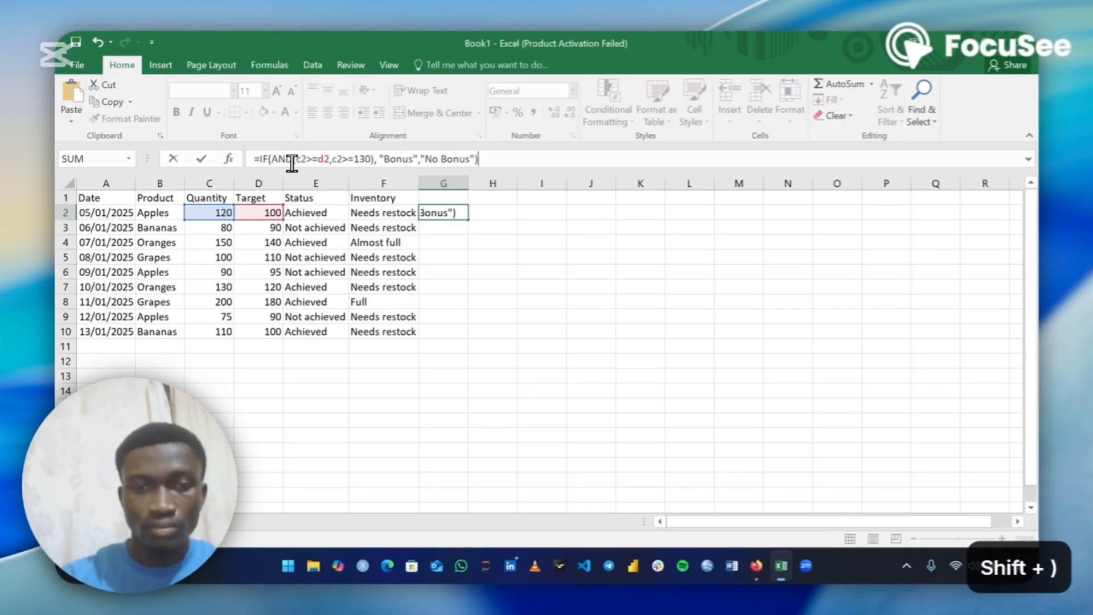
Enter "No Bonus" as the false result, close the formula and commit it
key(Return)
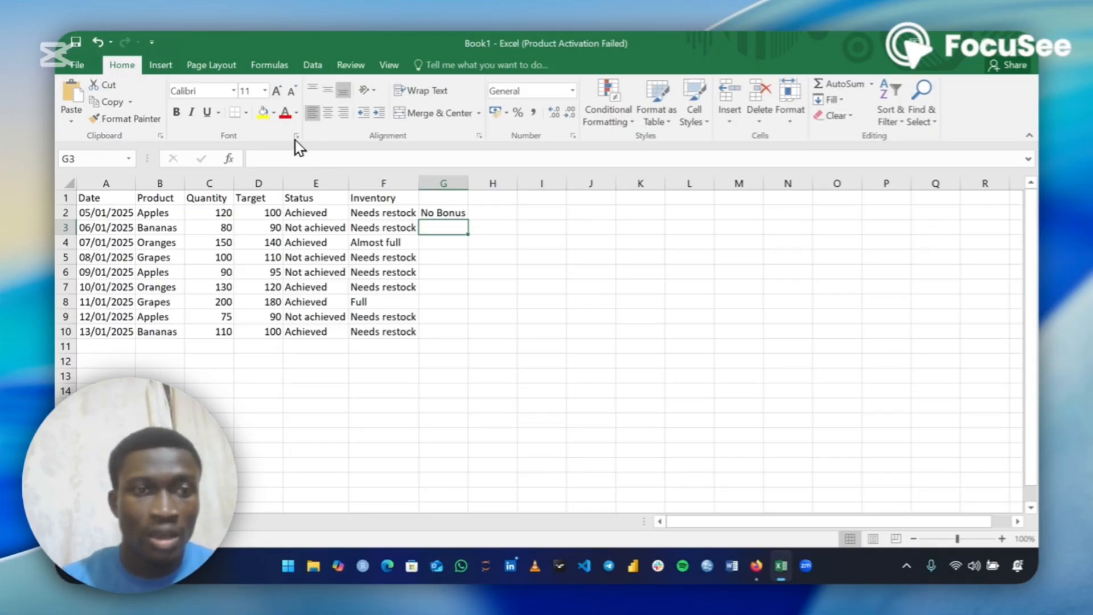
Examine the parts of G2's IF formula: the two AND conditions, the "Bonus" result and the "No Bonus" result
click(220, 211)
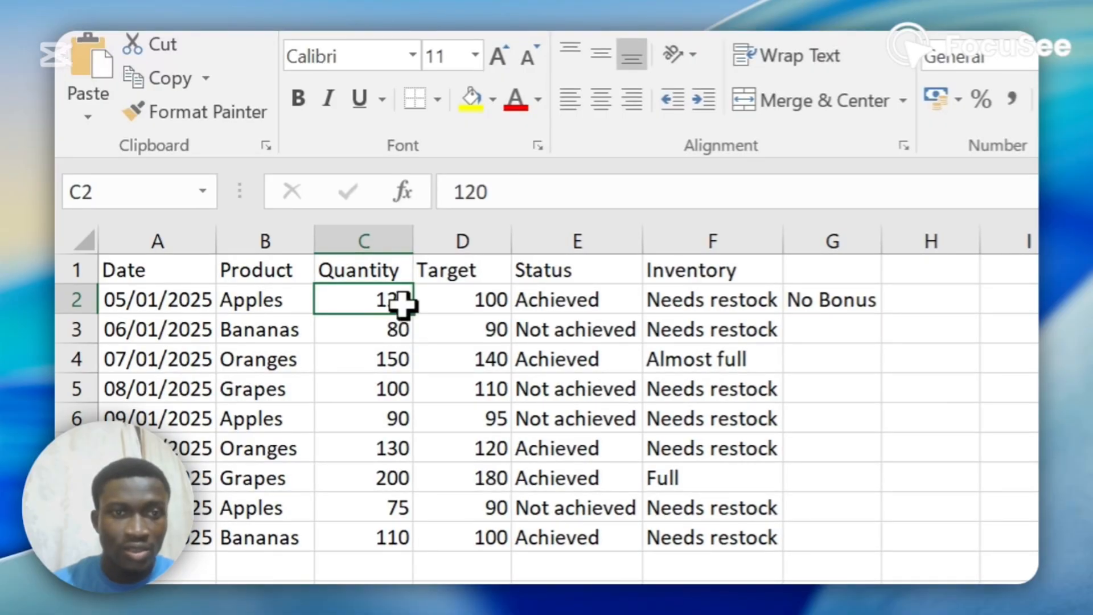
click(456, 294)
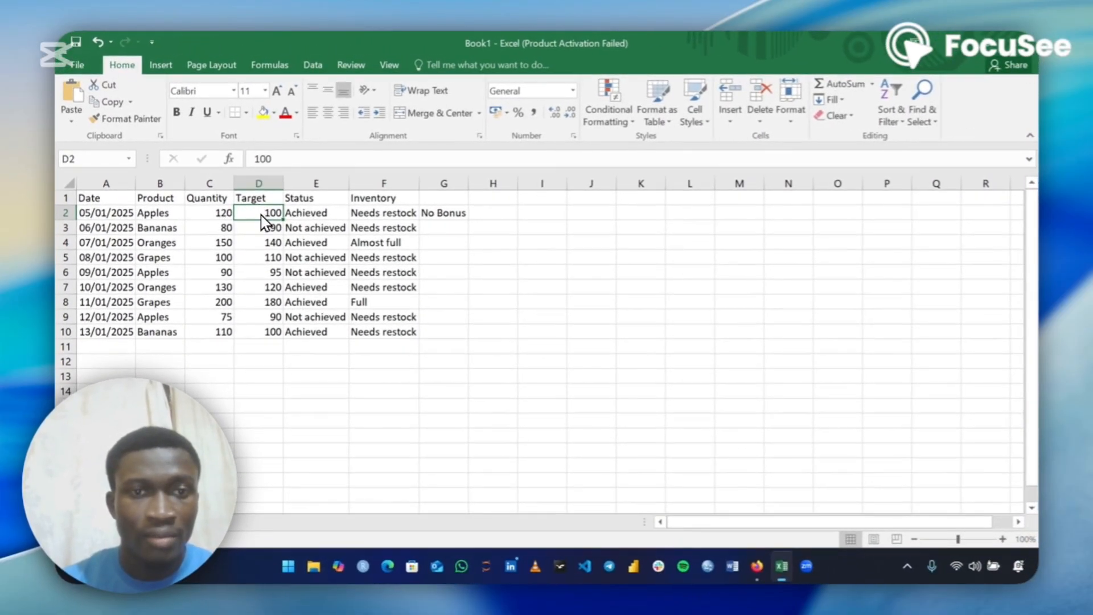
click(433, 213)
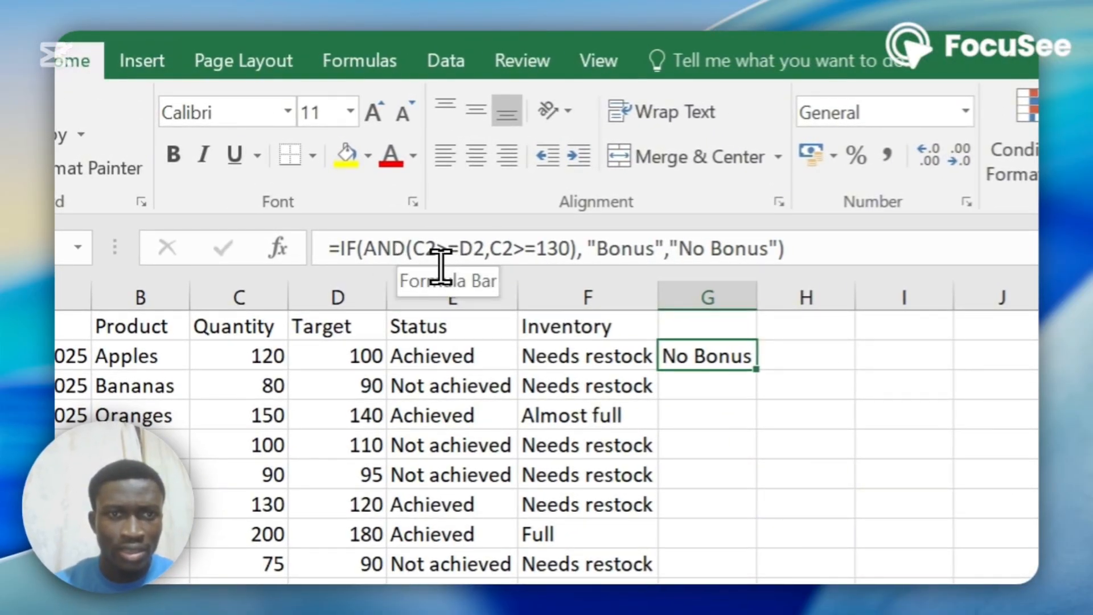
drag(442, 263, 504, 260)
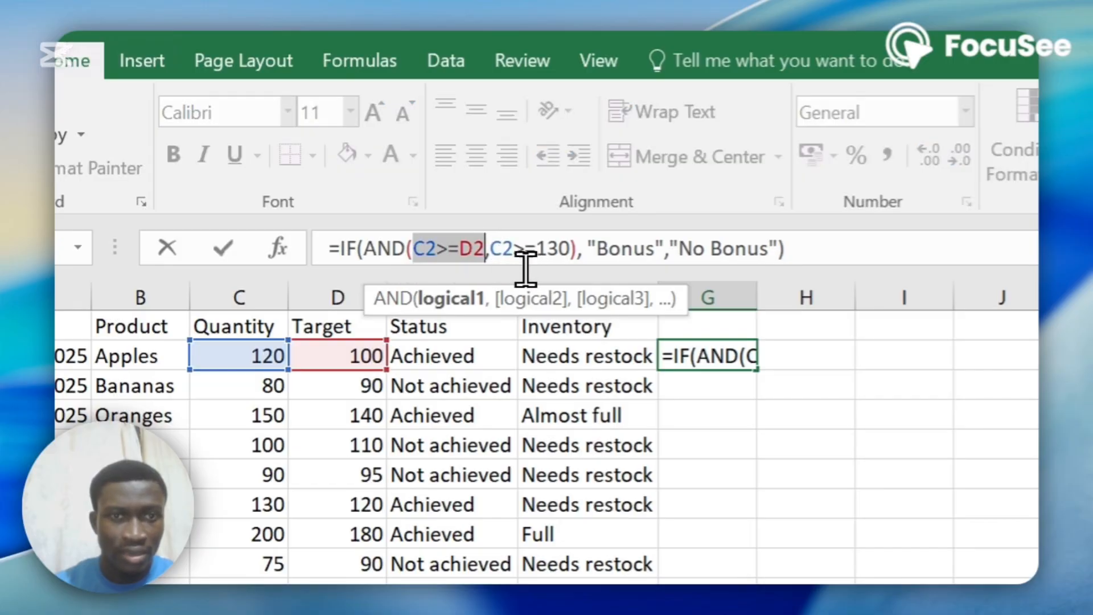
click(511, 259)
drag(489, 259, 587, 261)
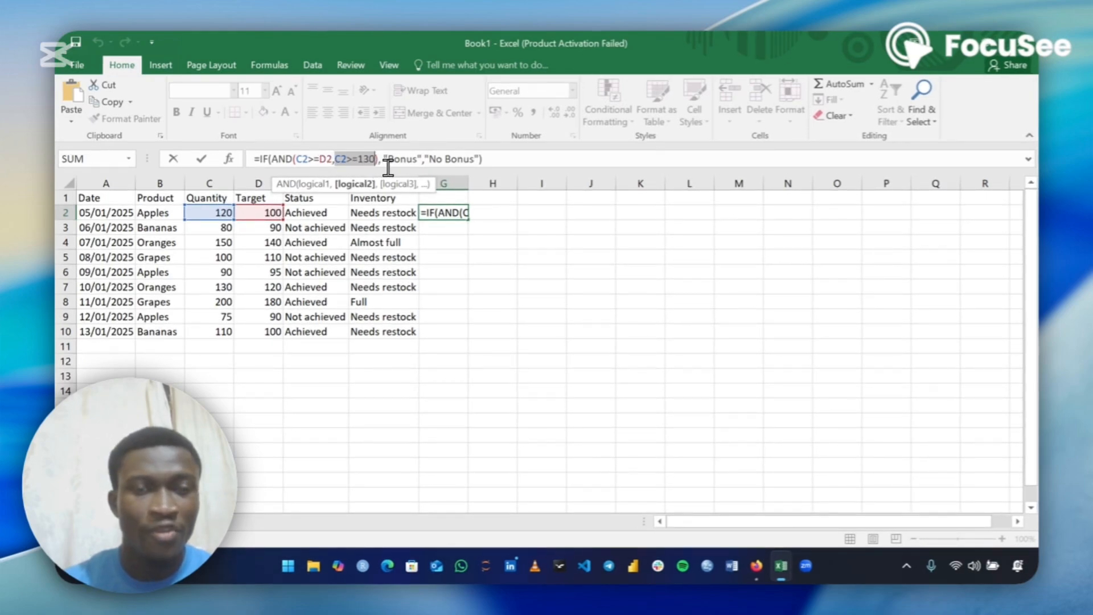
click(394, 165)
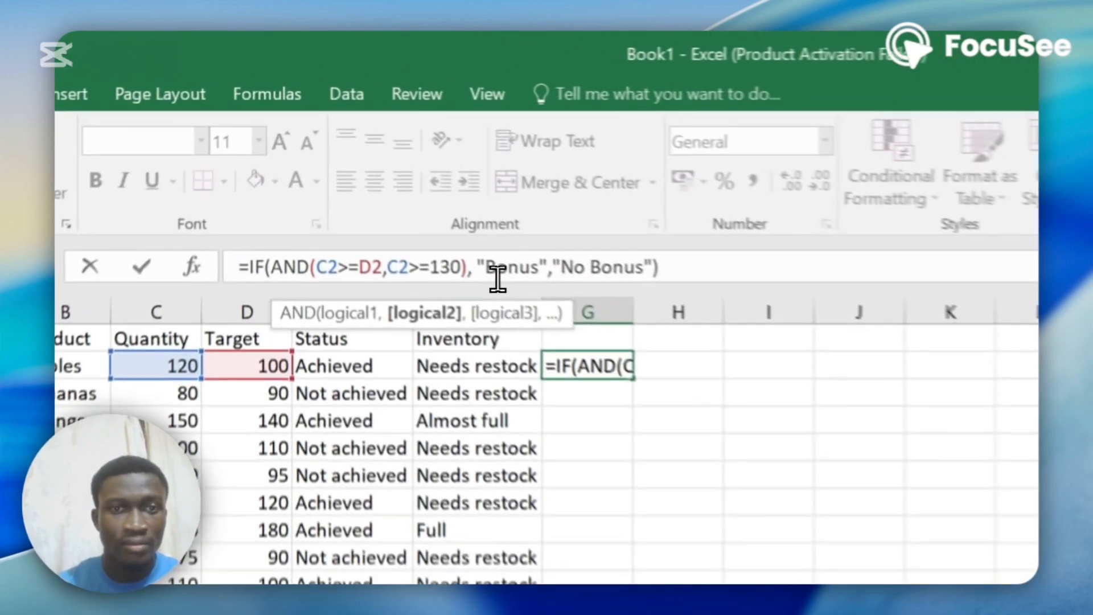
drag(497, 279, 561, 277)
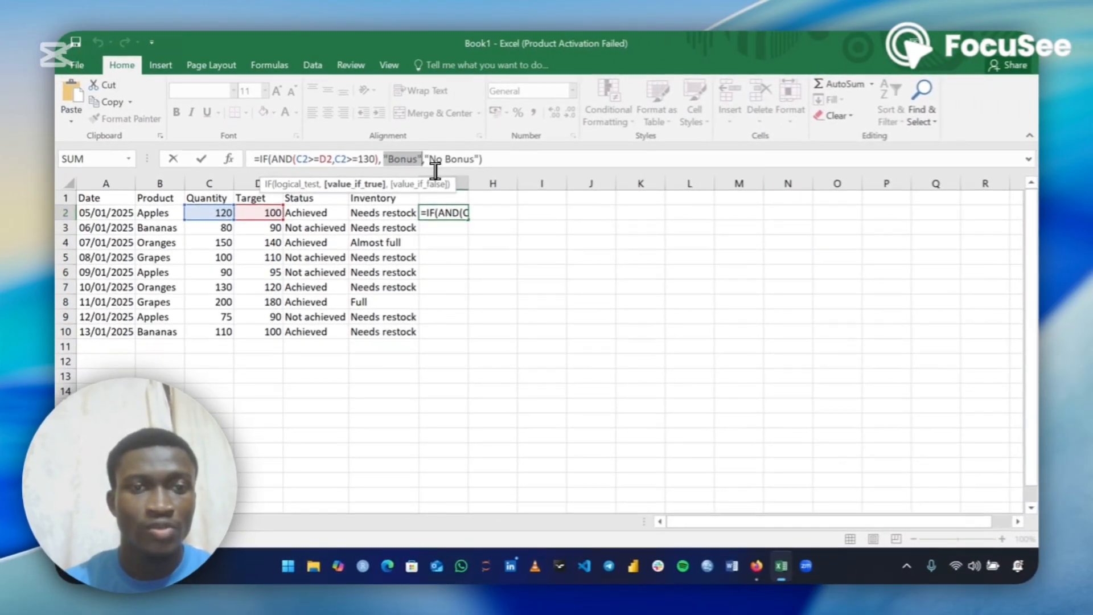
drag(430, 163, 450, 165)
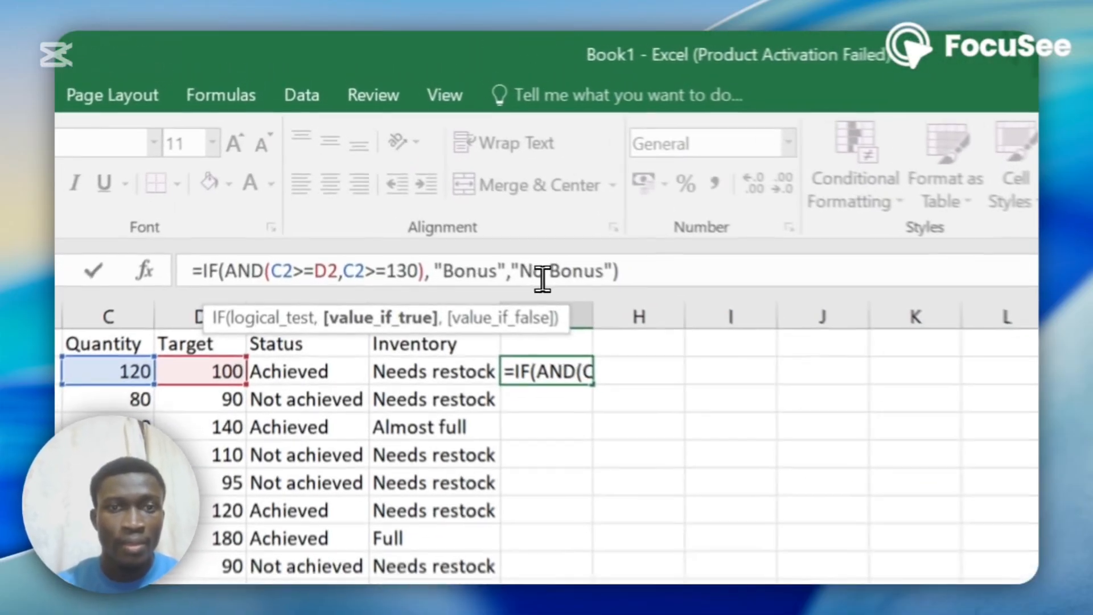
drag(573, 296, 637, 300)
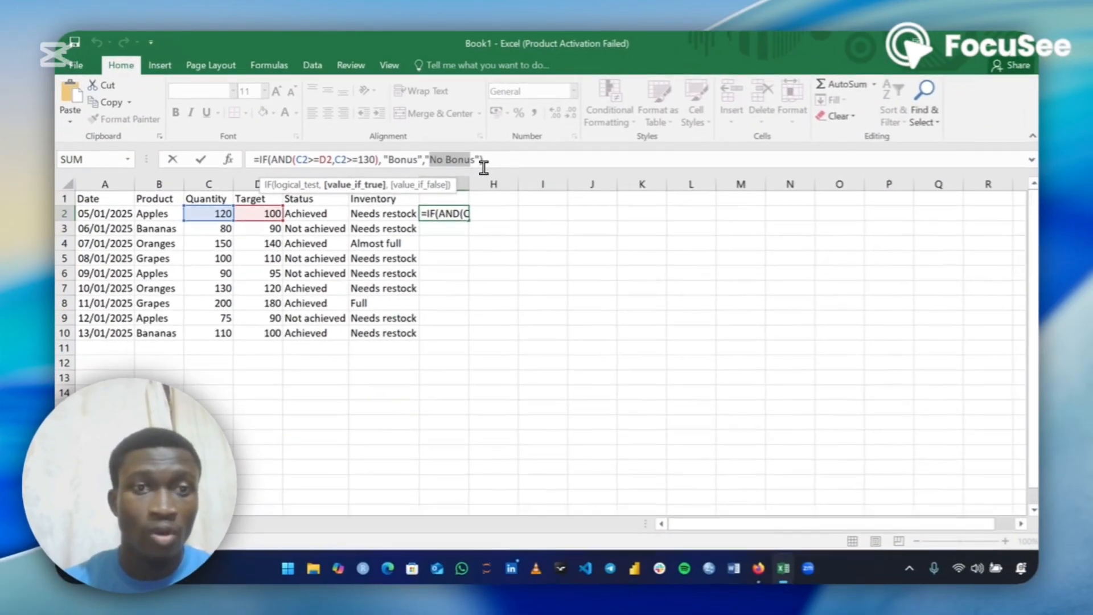
drag(484, 167, 484, 168)
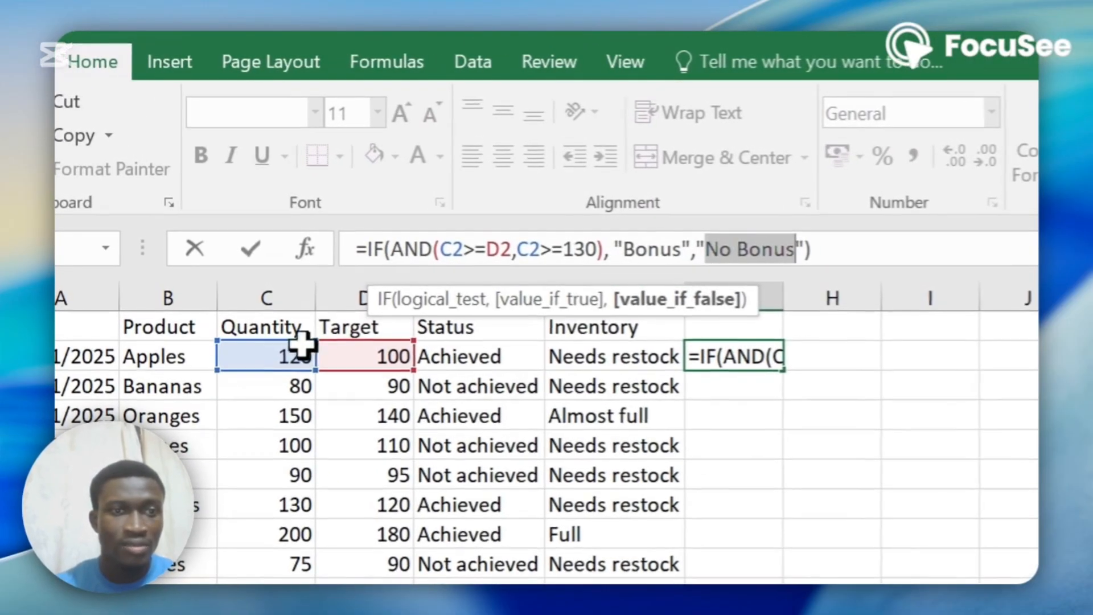
click(214, 212)
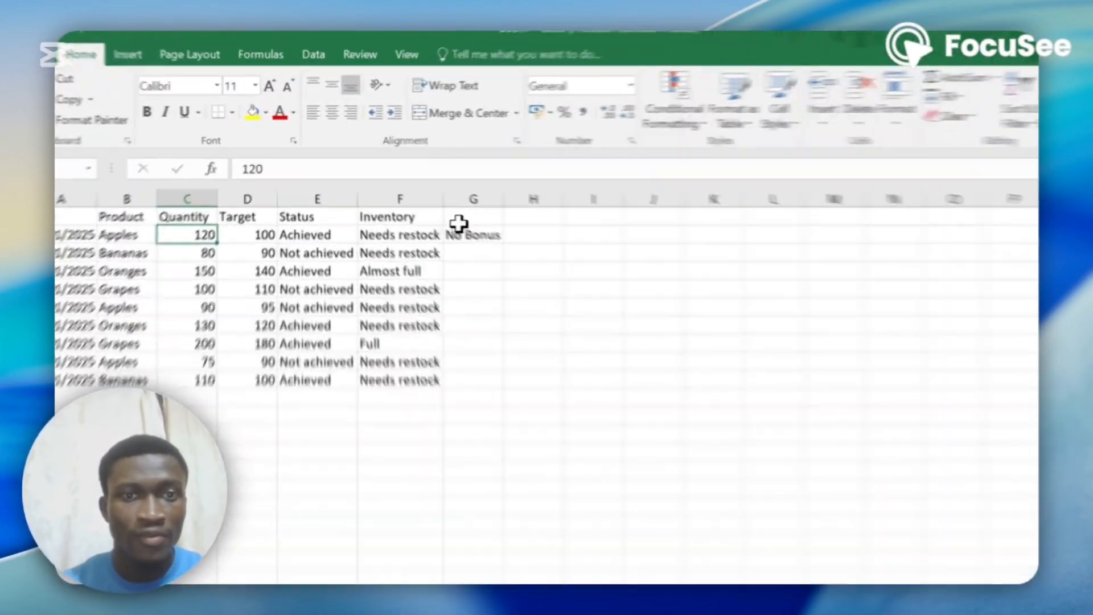
Fill the Bonus formula from G2 down through G10
click(460, 234)
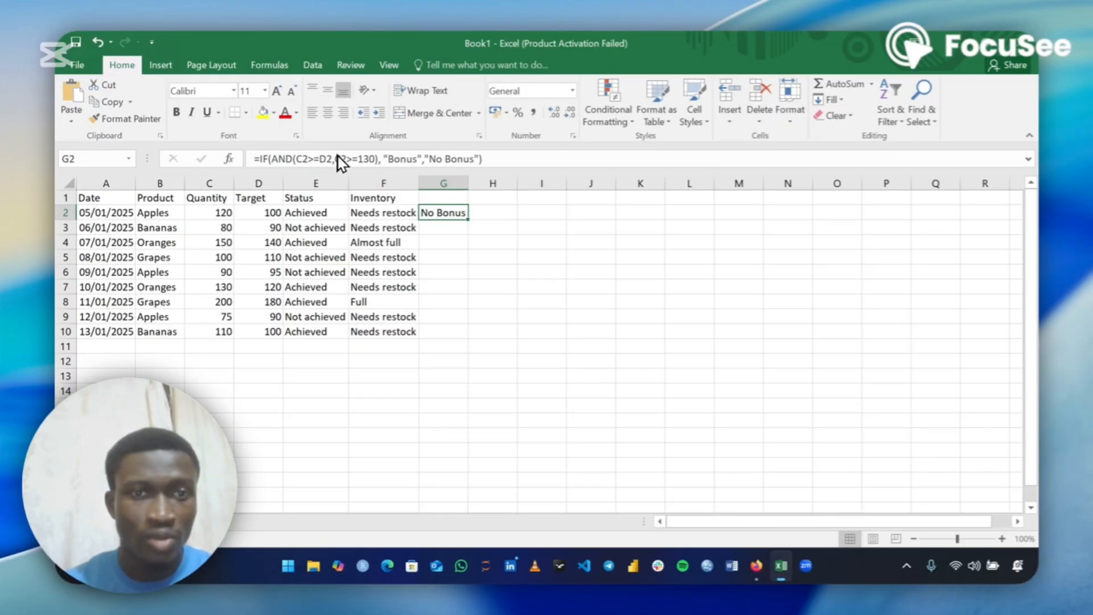
drag(335, 159, 386, 168)
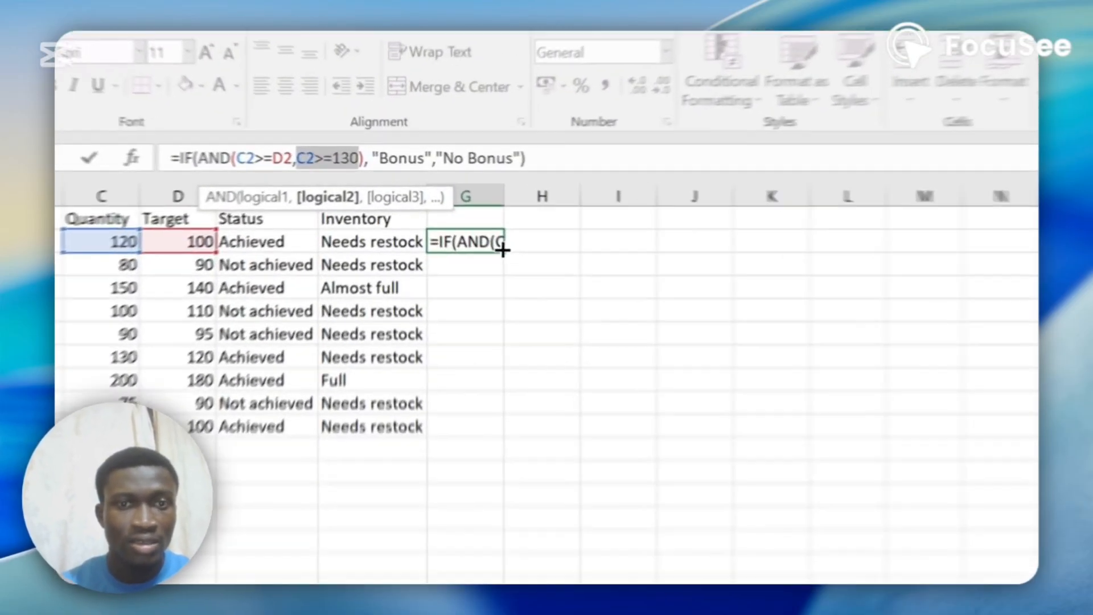
click(458, 210)
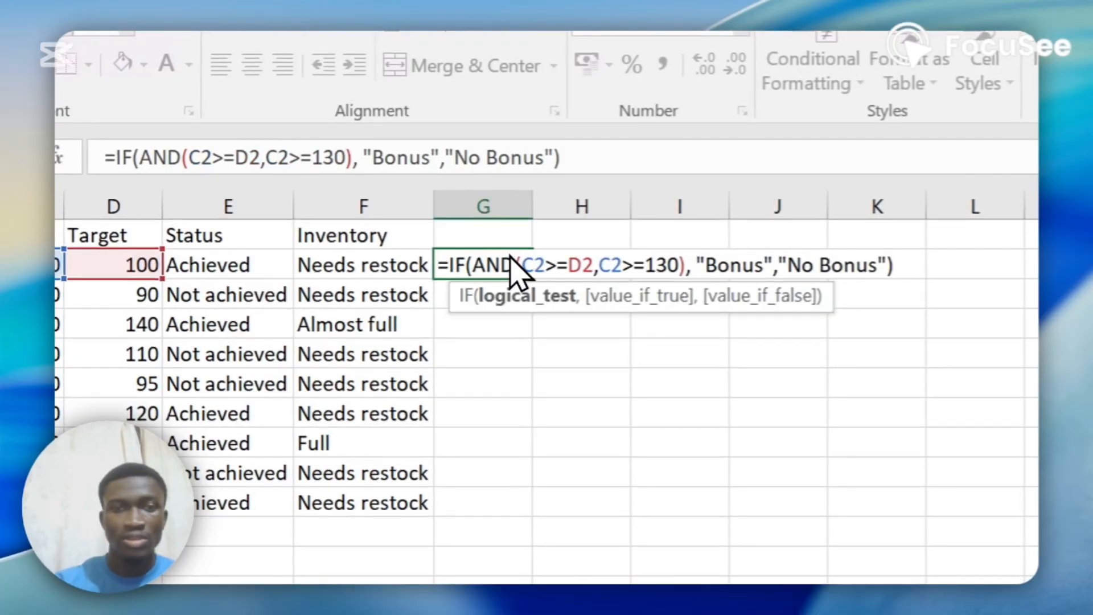
key(Return)
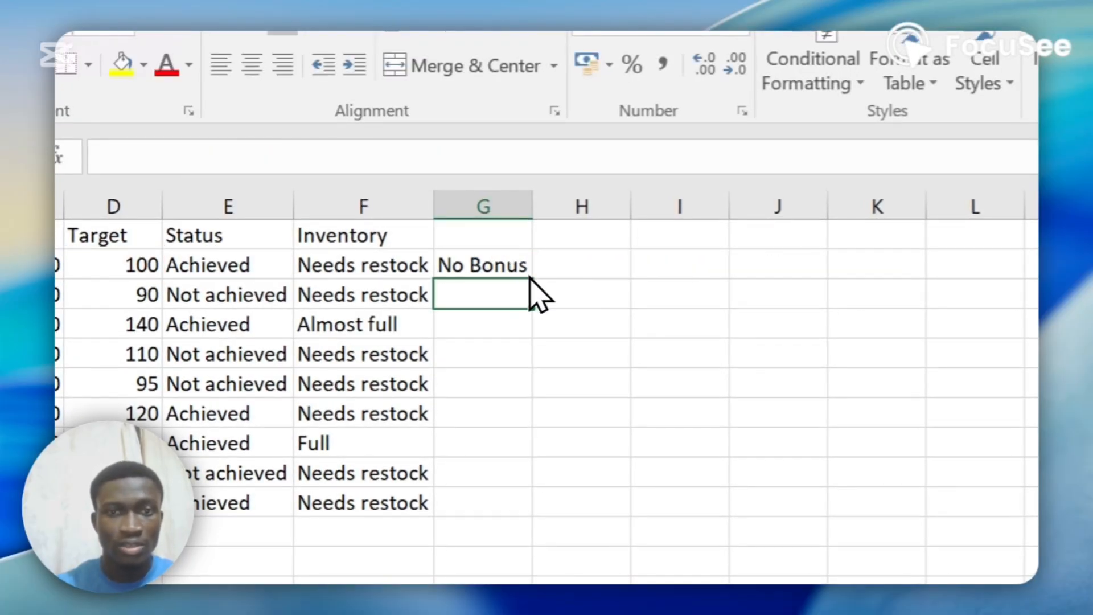
click(521, 277)
double_click(530, 278)
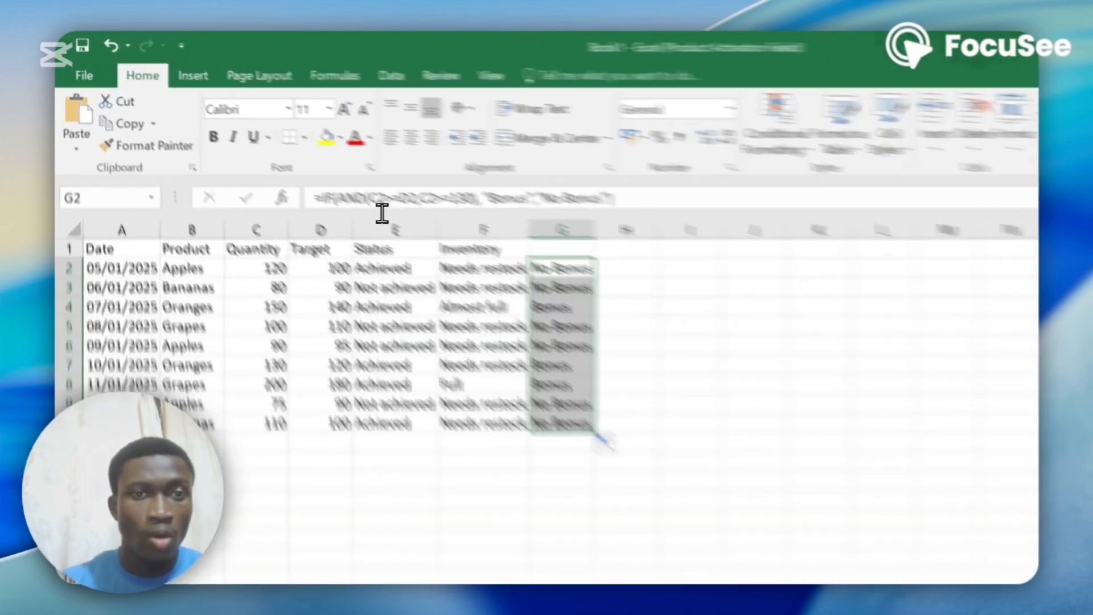
Replace AND with OR in G2's formula and commit it
click(292, 159)
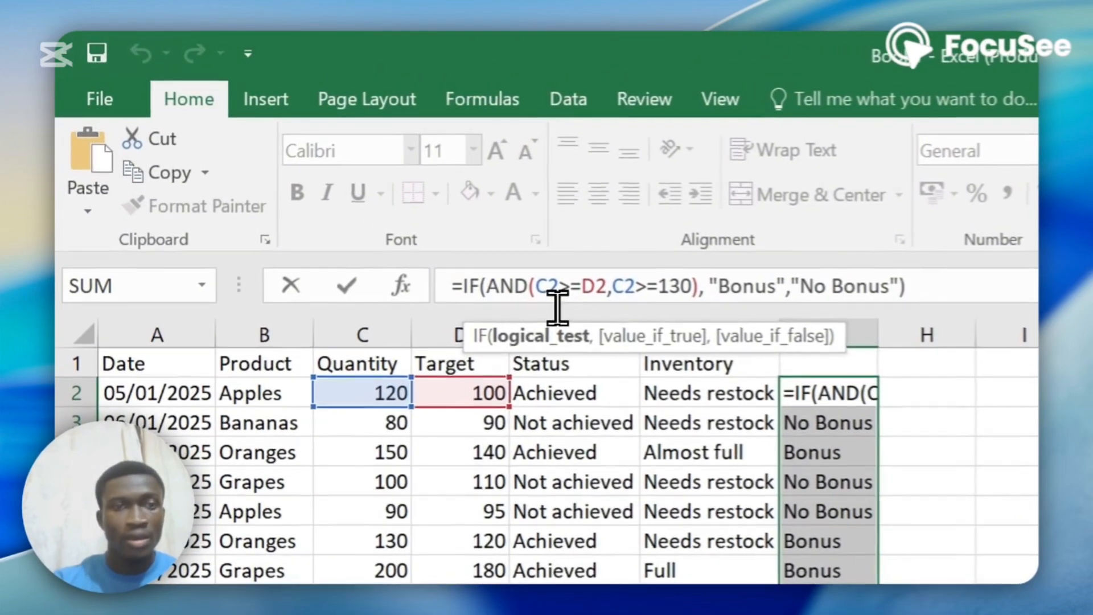
key(BackSpace)
key(BackSpace)
key(BackSpace)
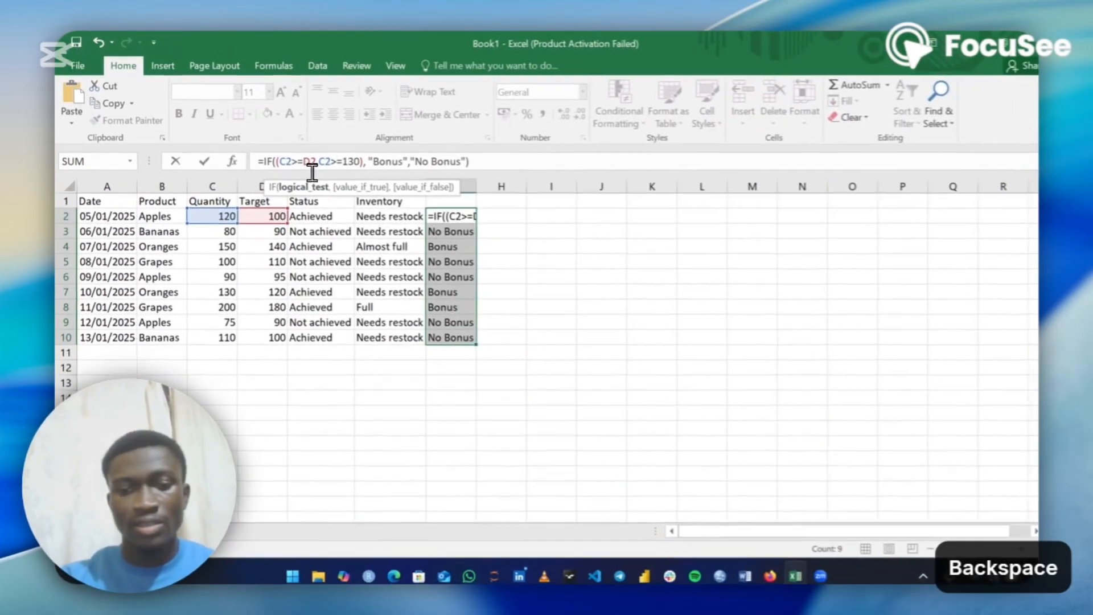
text(OR)
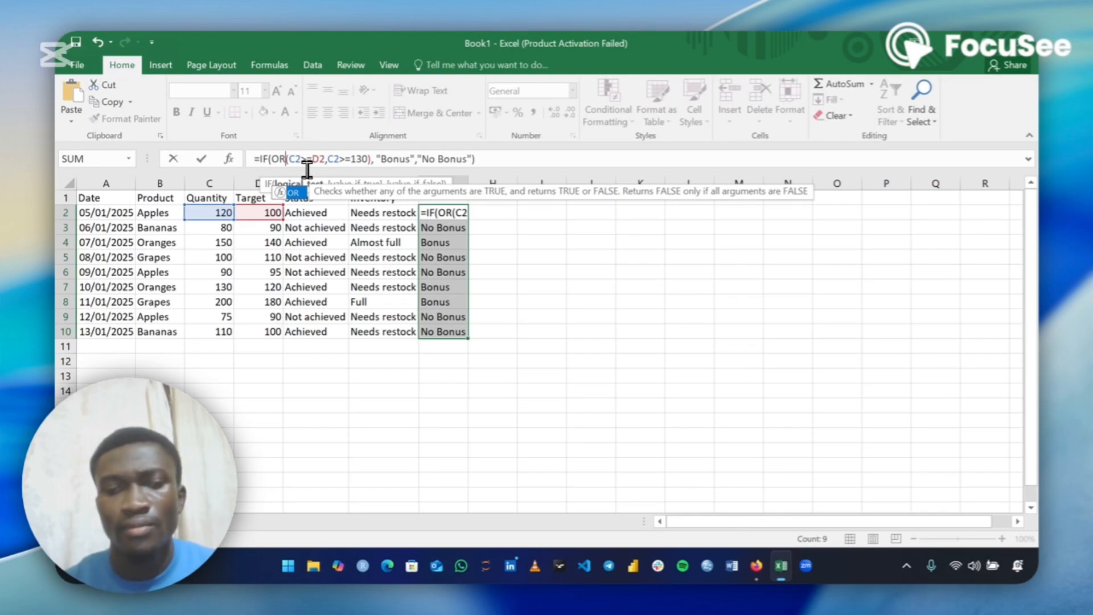
key(Return)
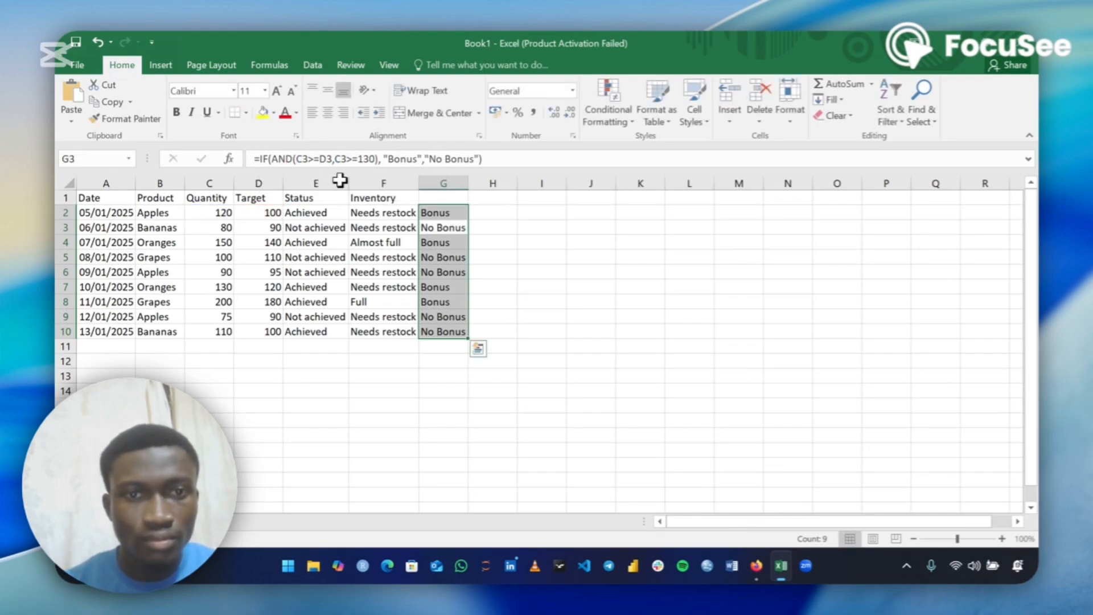
Review the OR formula's conditions and true result in the formula bar, undoing an accidental edit
click(438, 213)
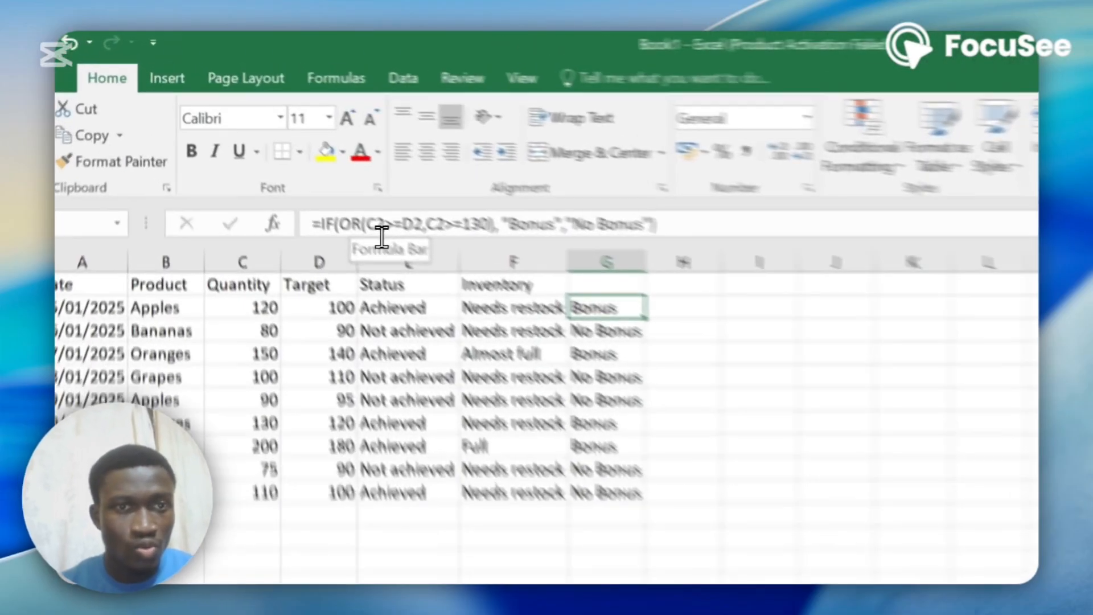
drag(368, 231, 431, 236)
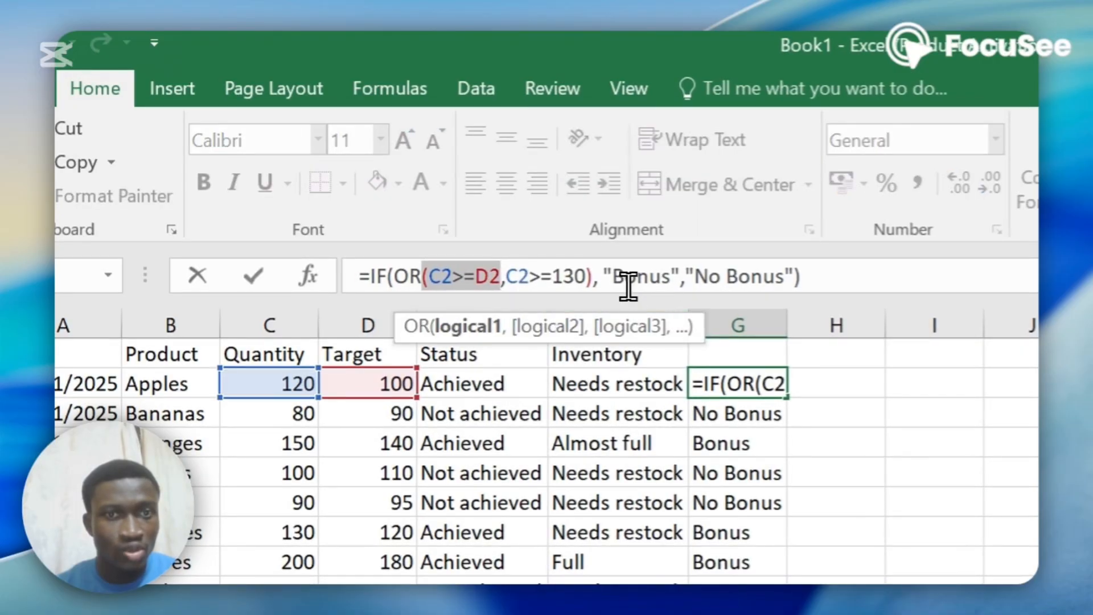
drag(603, 277, 692, 287)
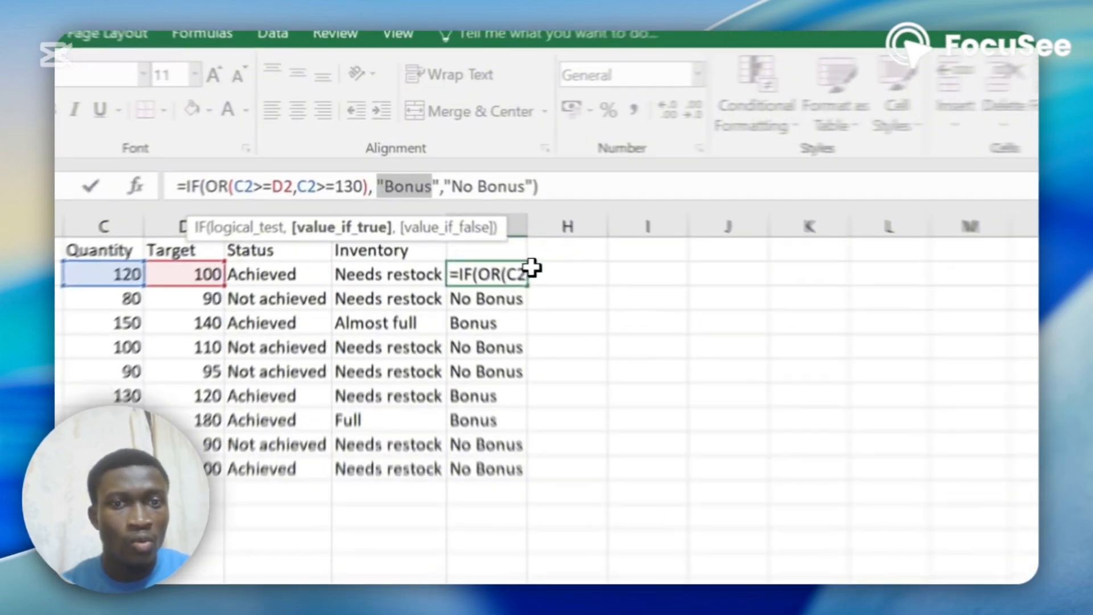
click(471, 213)
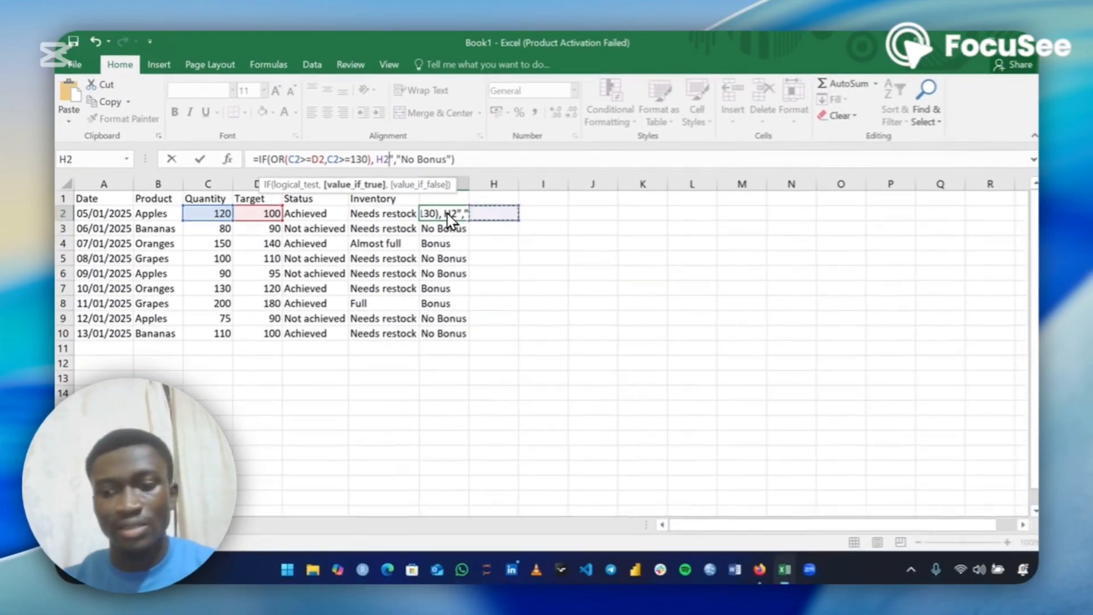
key(BackSpace)
key(BackSpace)
key(BackSpace)
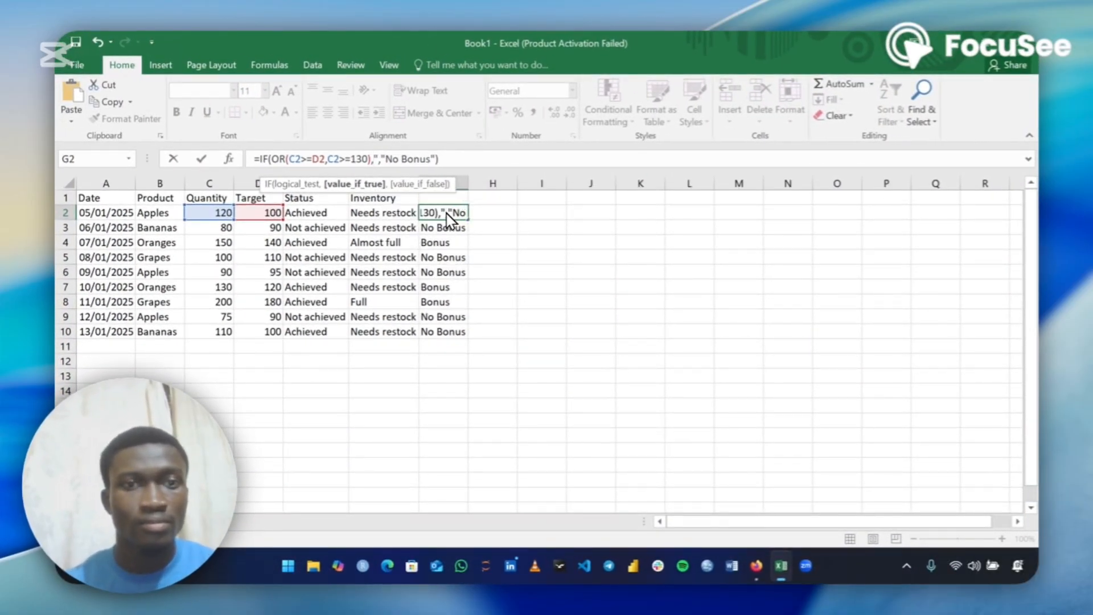
key(ctrl+z)
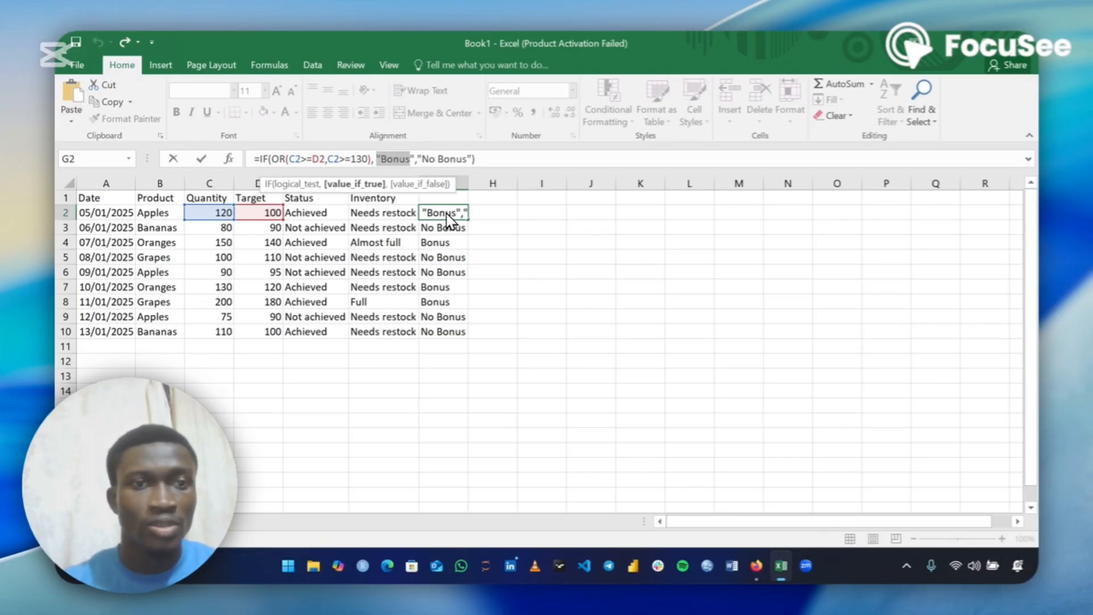
Change G2's OR function back to AND and commit the formula
click(294, 167)
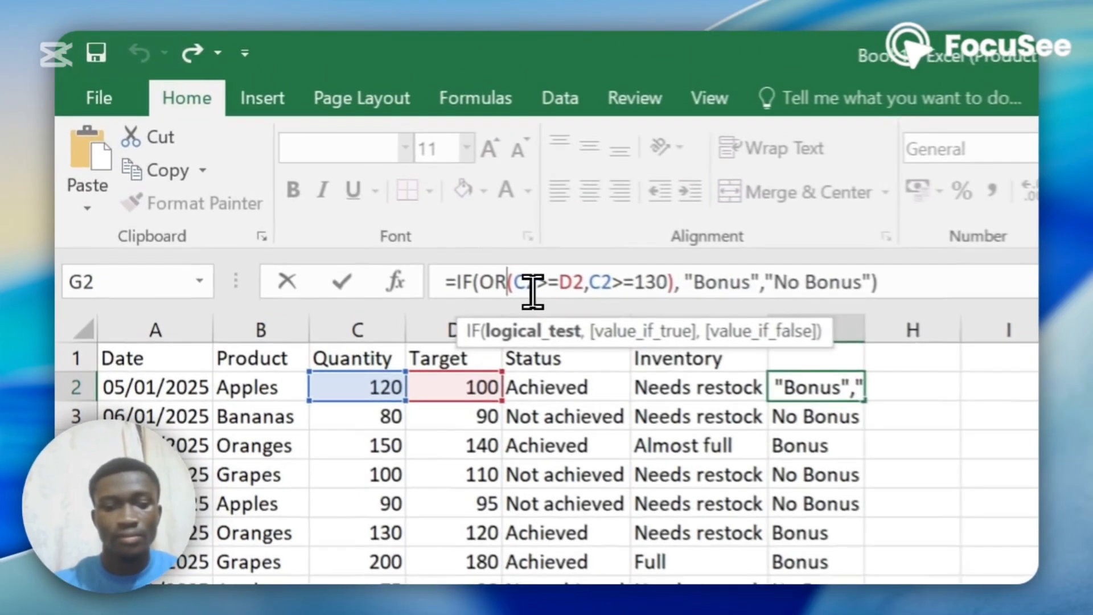
key(BackSpace)
key(BackSpace)
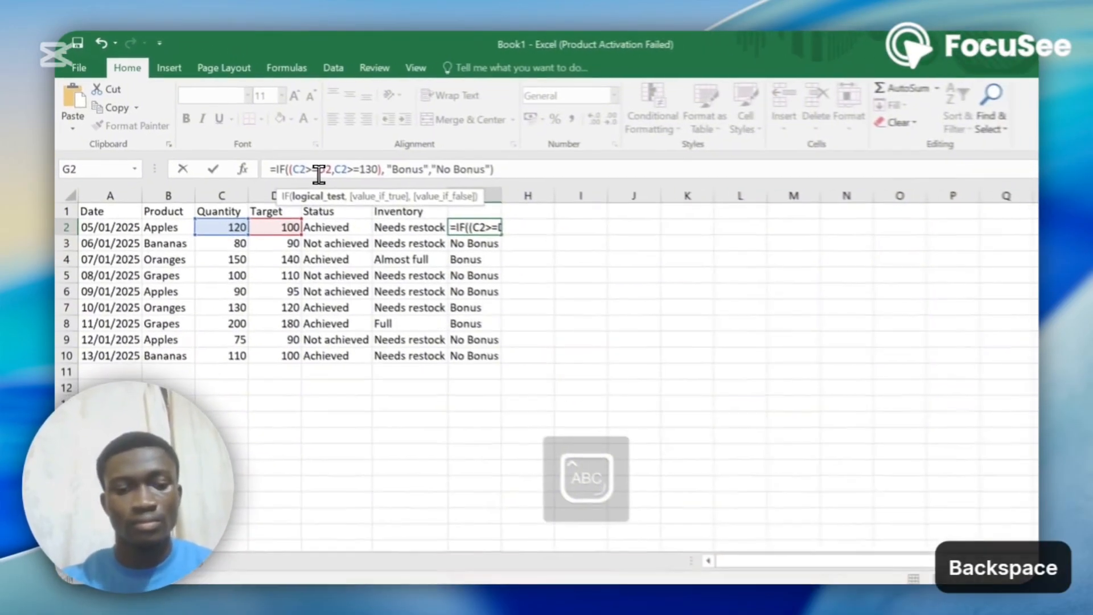
text(AMS)
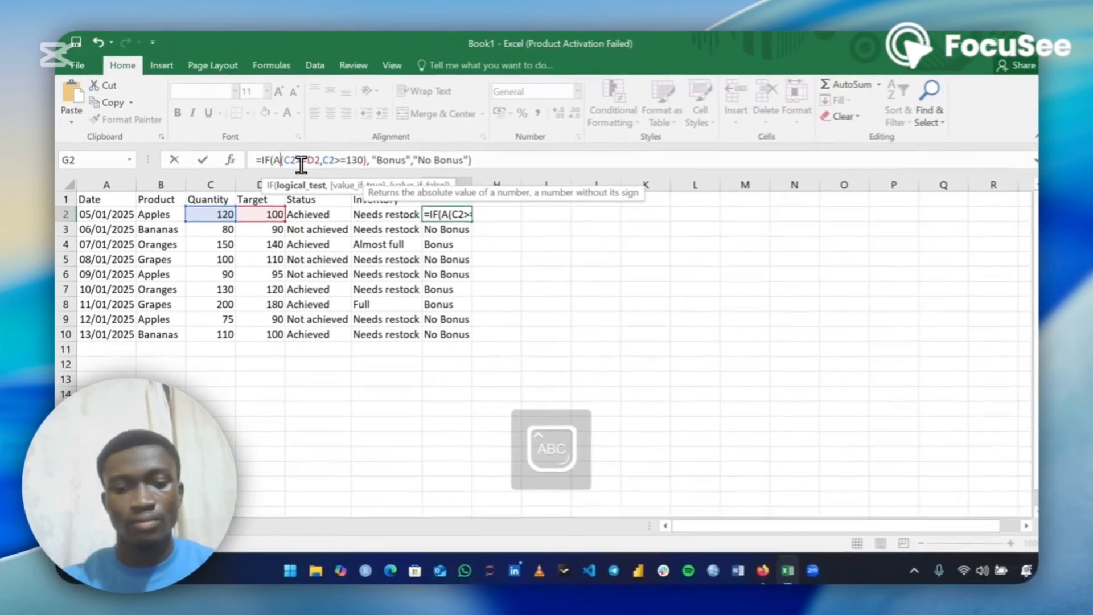
key(BackSpace)
key(BackSpace)
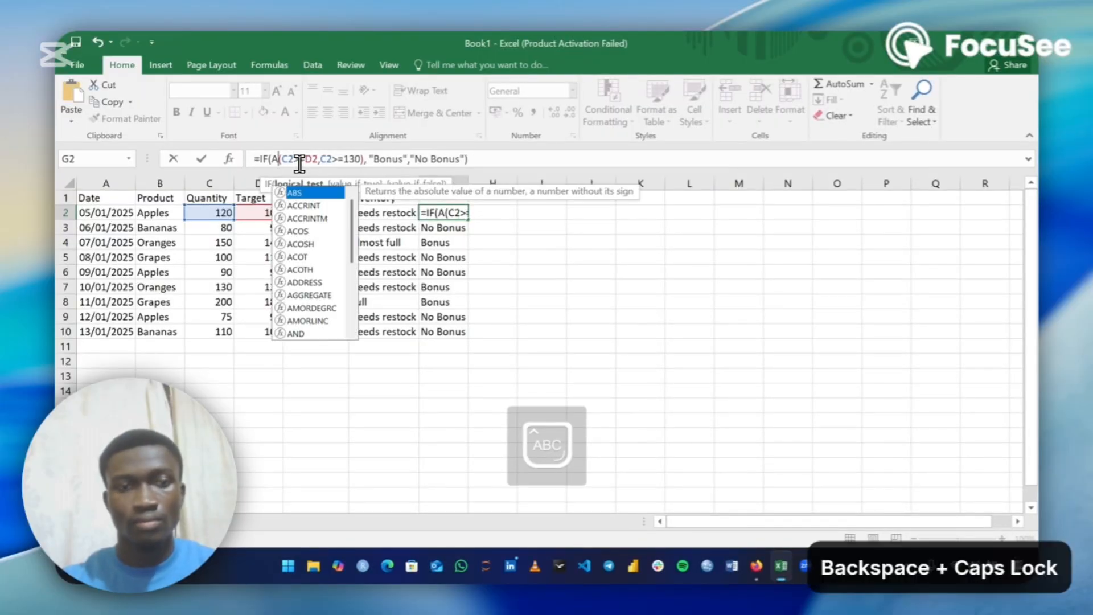
text(ND)
key(Return)
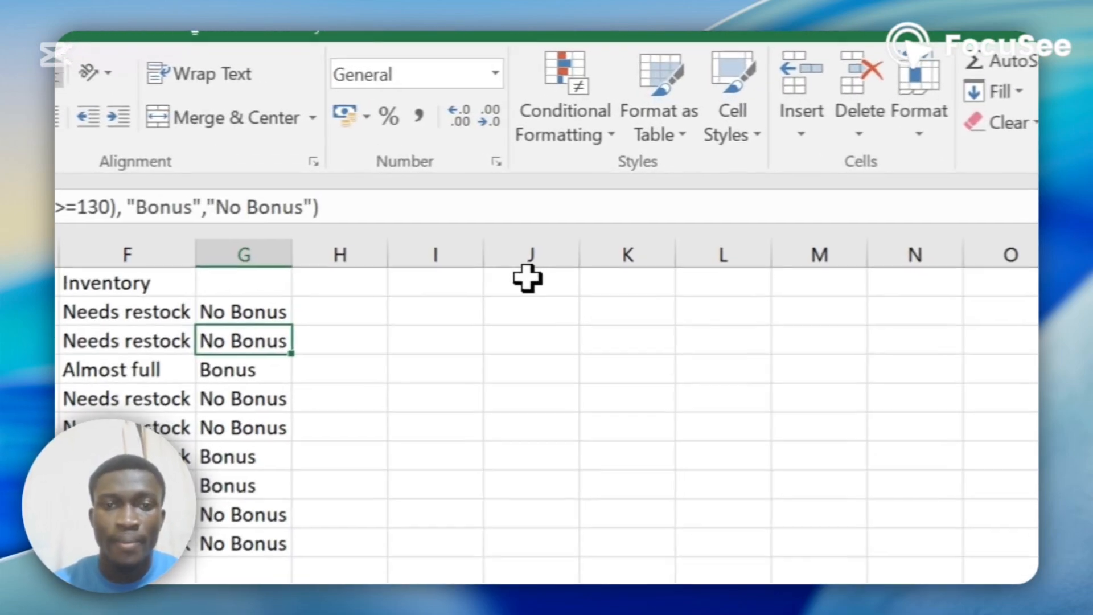
Enter the note "mark quantities with inventory greater than100" in cell J1
click(589, 197)
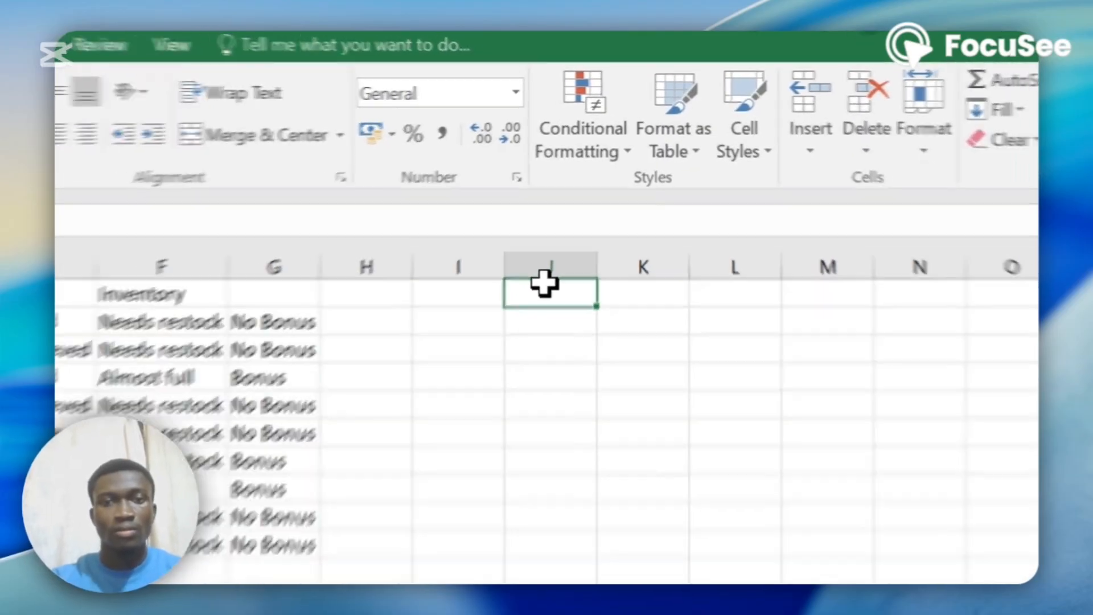
text(mAR)
key(BackSpace)
key(BackSpace)
key(BackSpace)
key(Caps_Lock)
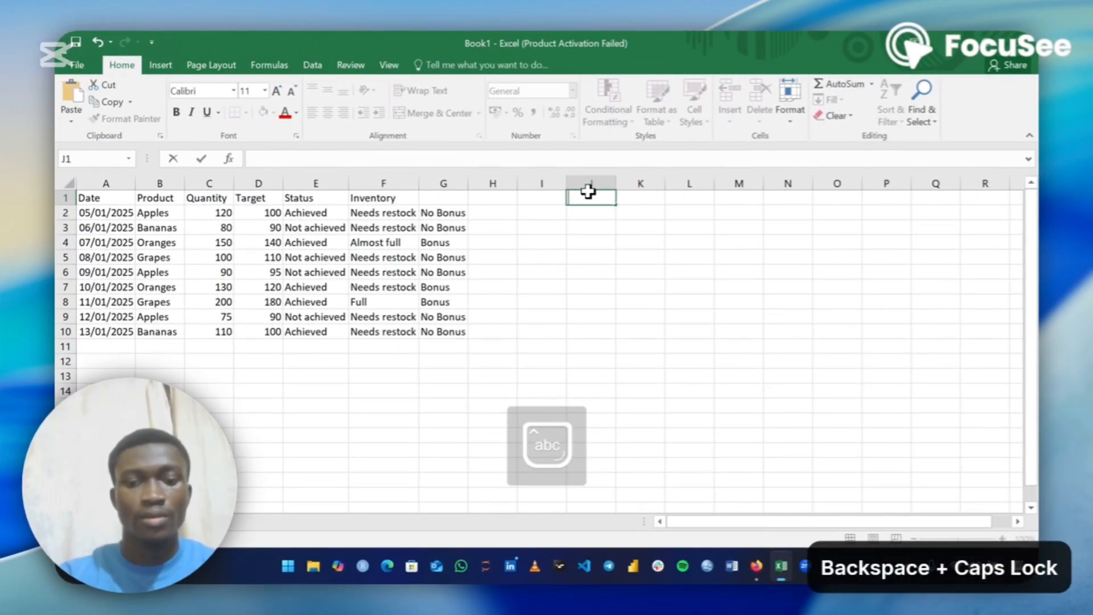
text(mark)
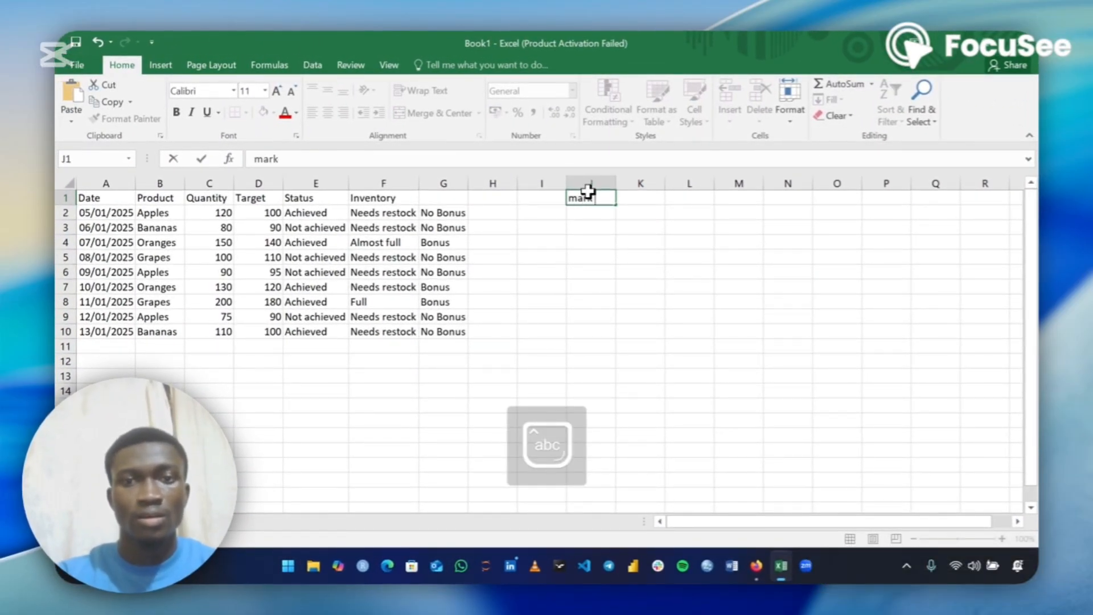
text( quanti)
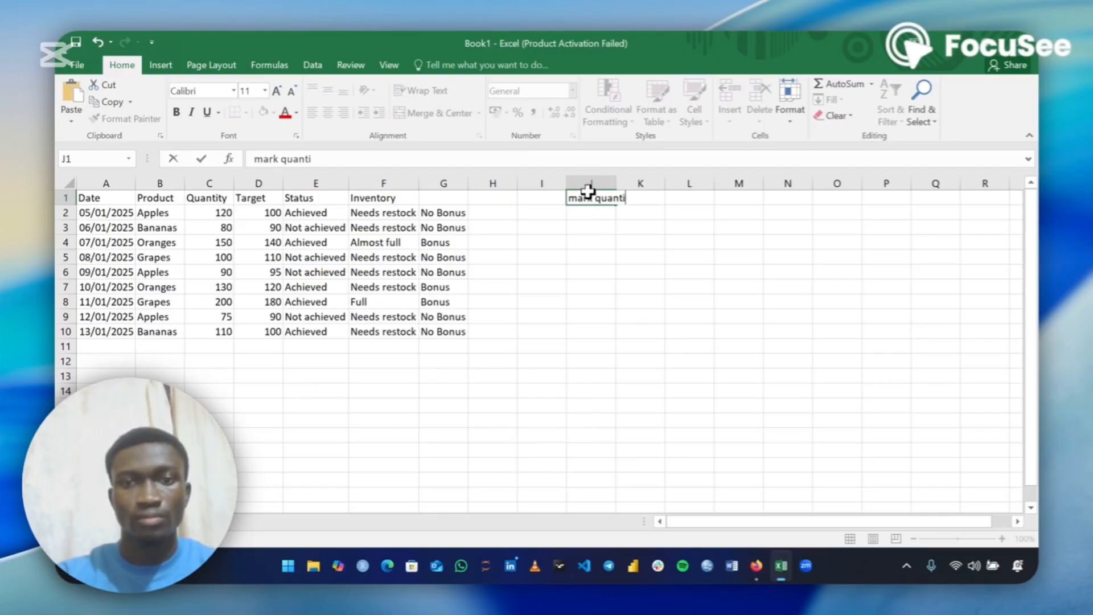
text(tie)
key(BackSpace)
text(ie)
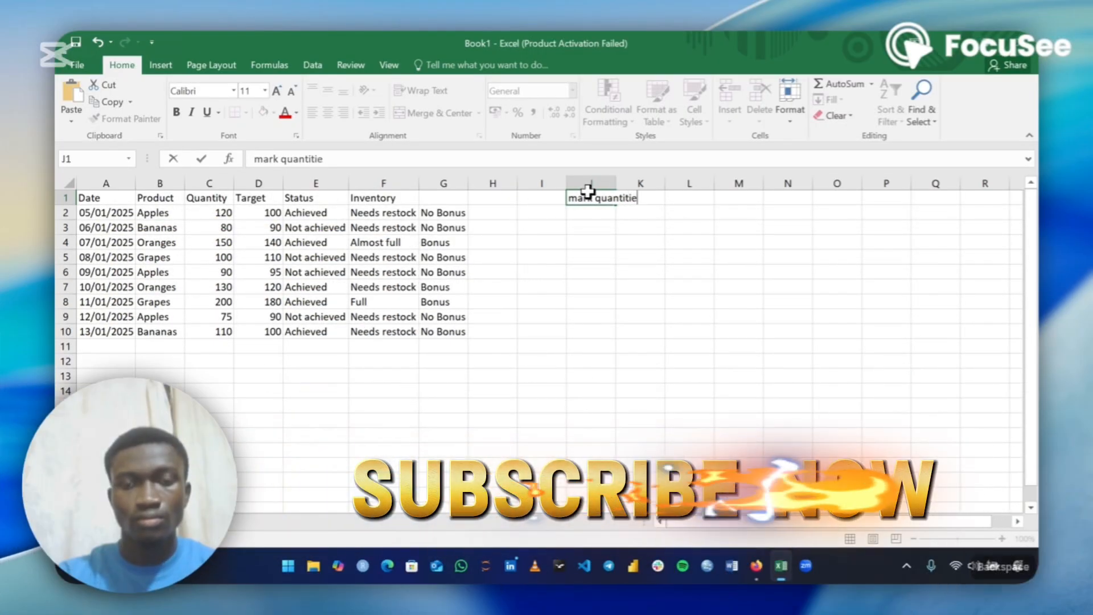
text(s with)
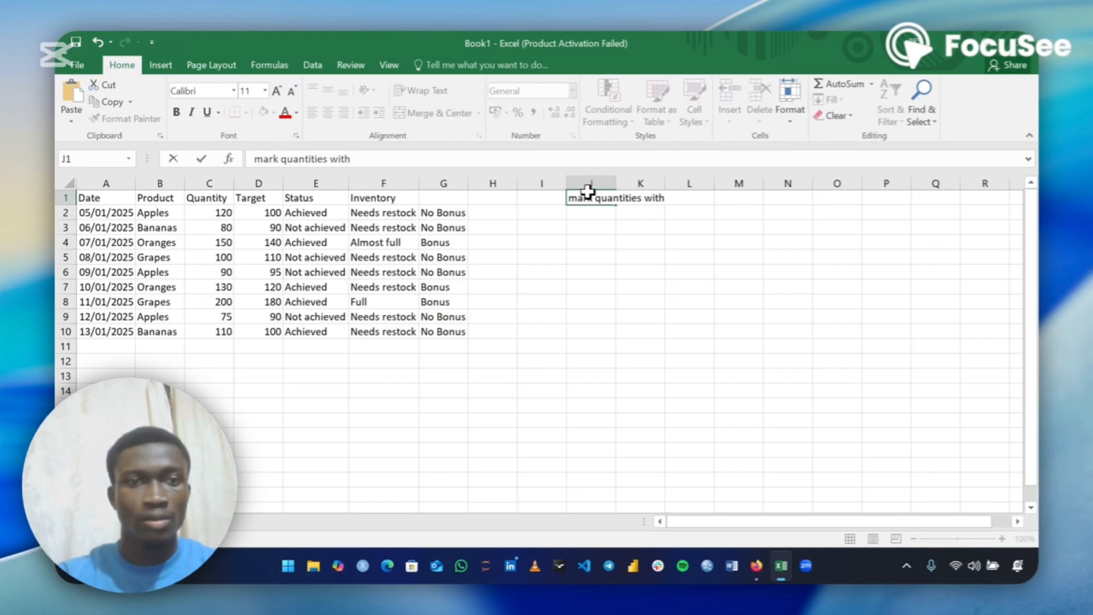
text( in)
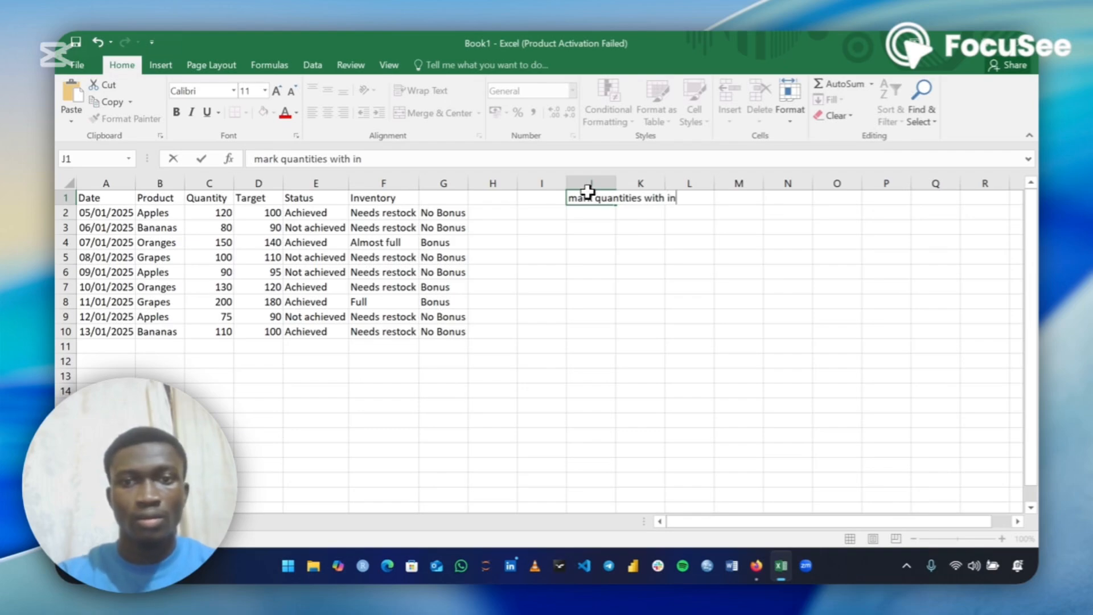
text(ventro)
key(BackSpace)
key(BackSpace)
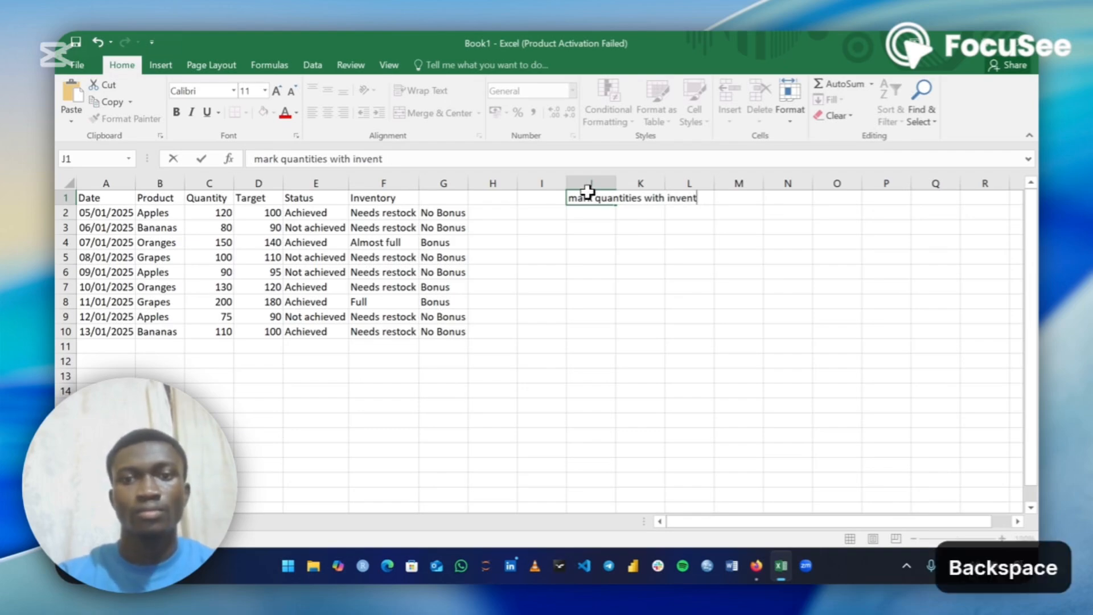
text(or)
text(g)
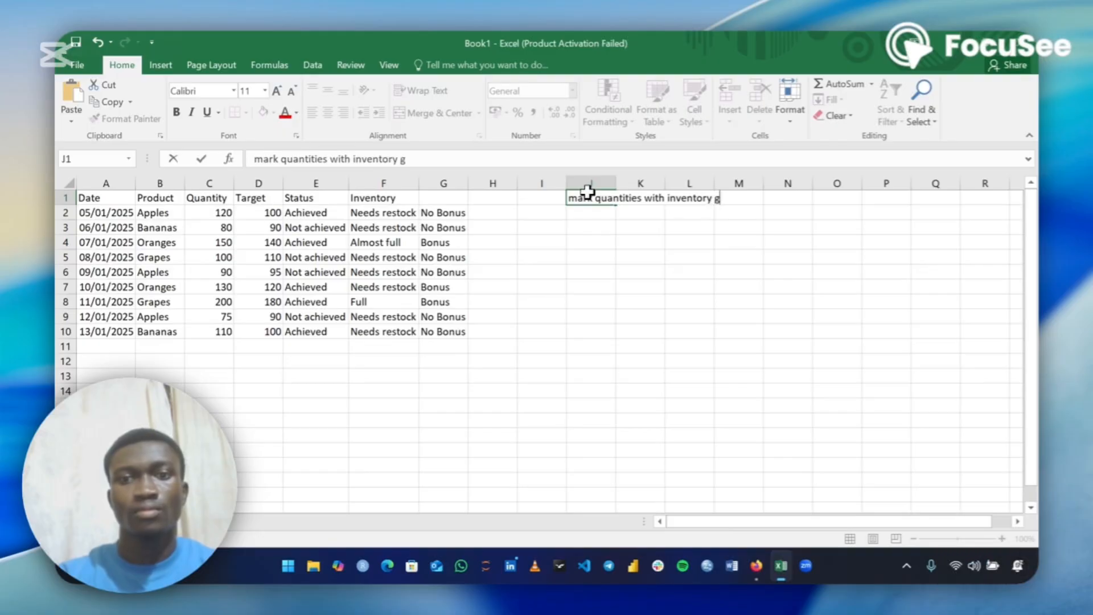
text(reater t)
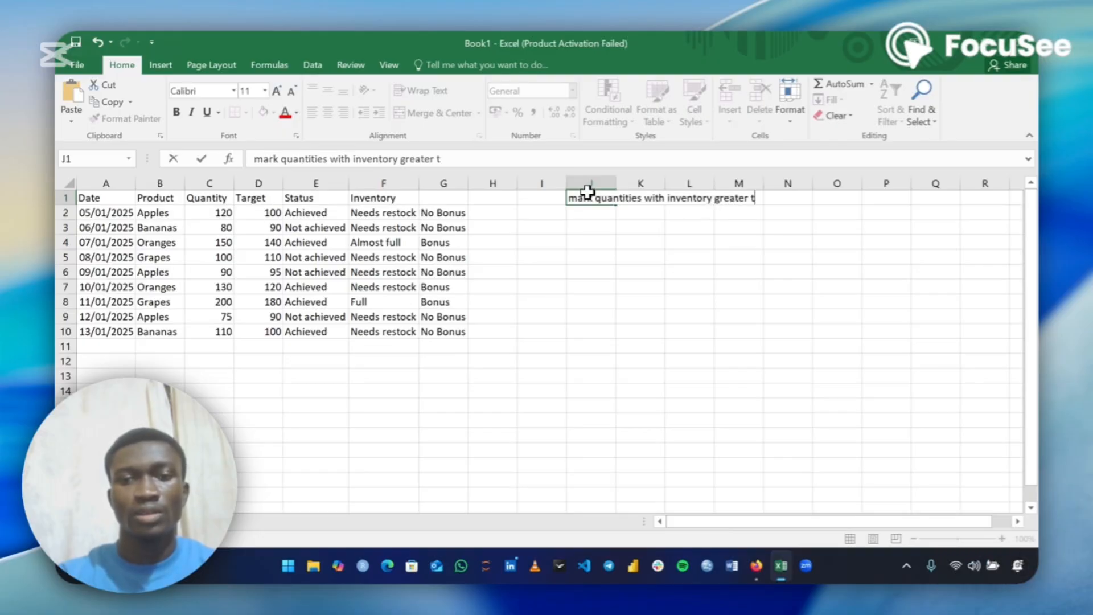
text(han10)
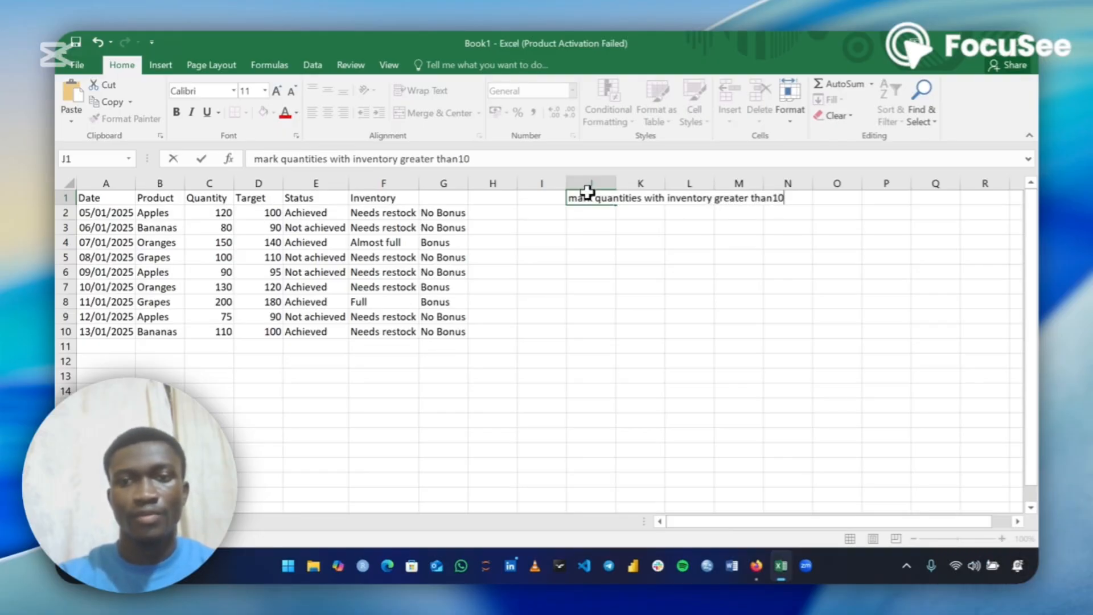
text(0)
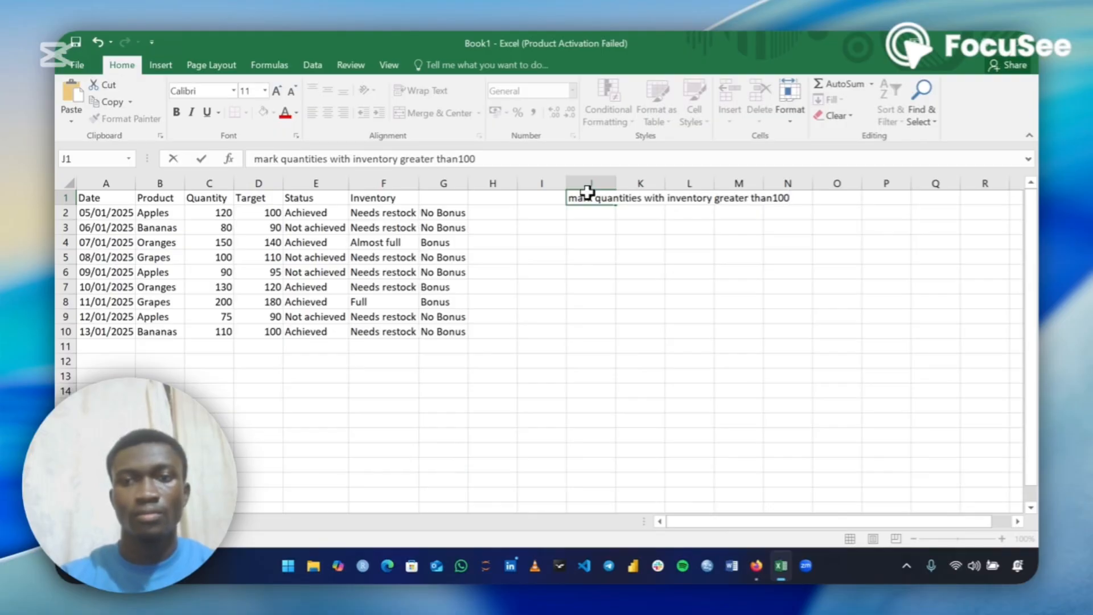
key(Left)
key(Left)
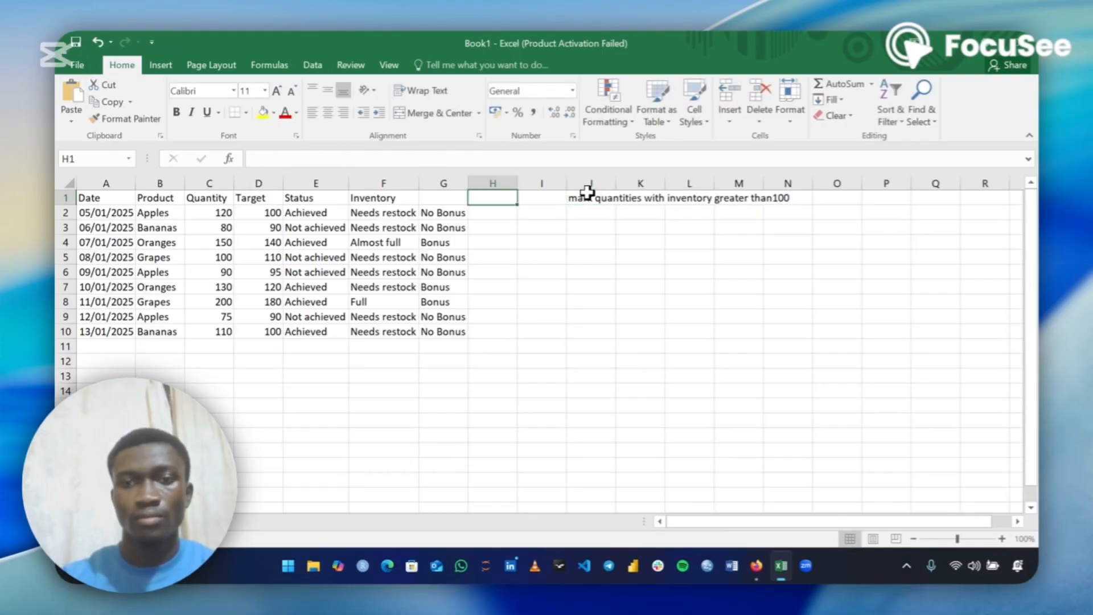
Edit J1's note to put a space between "than" and "100"
click(796, 198)
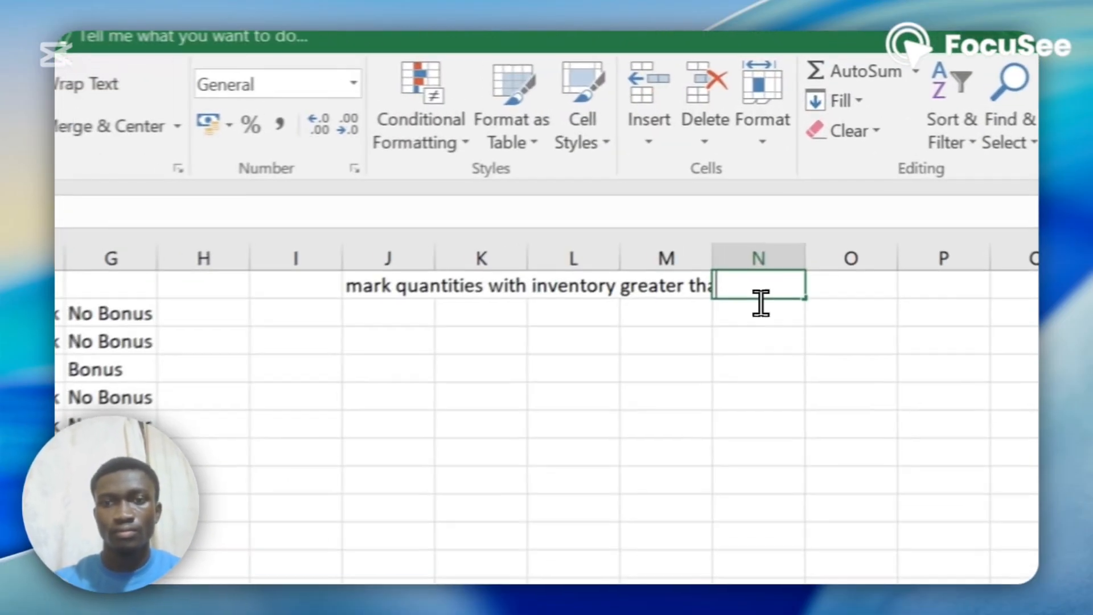
click(683, 290)
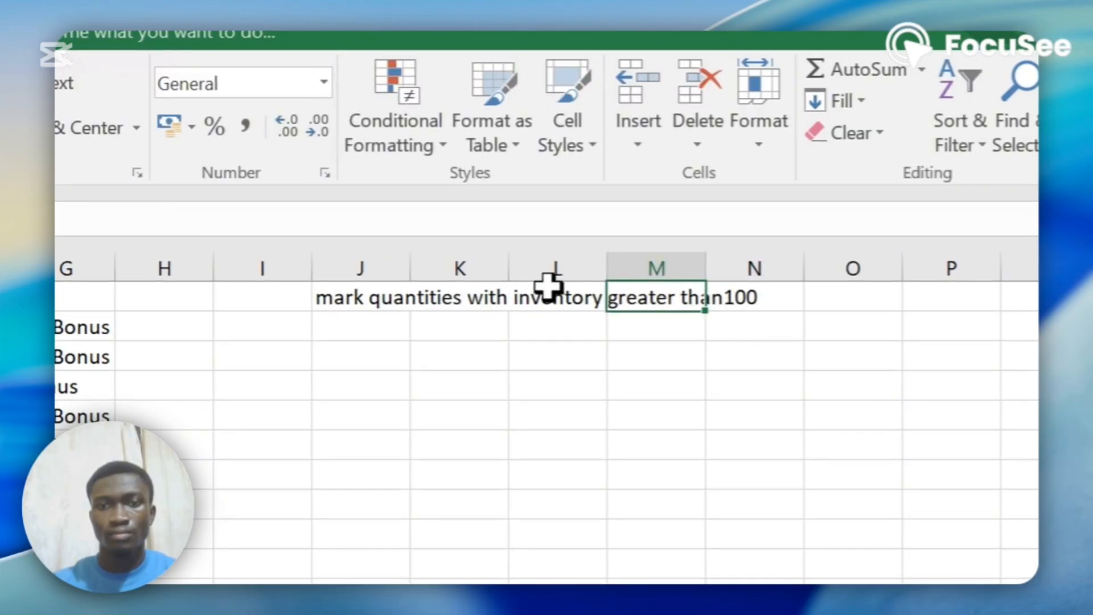
click(365, 292)
double_click(340, 286)
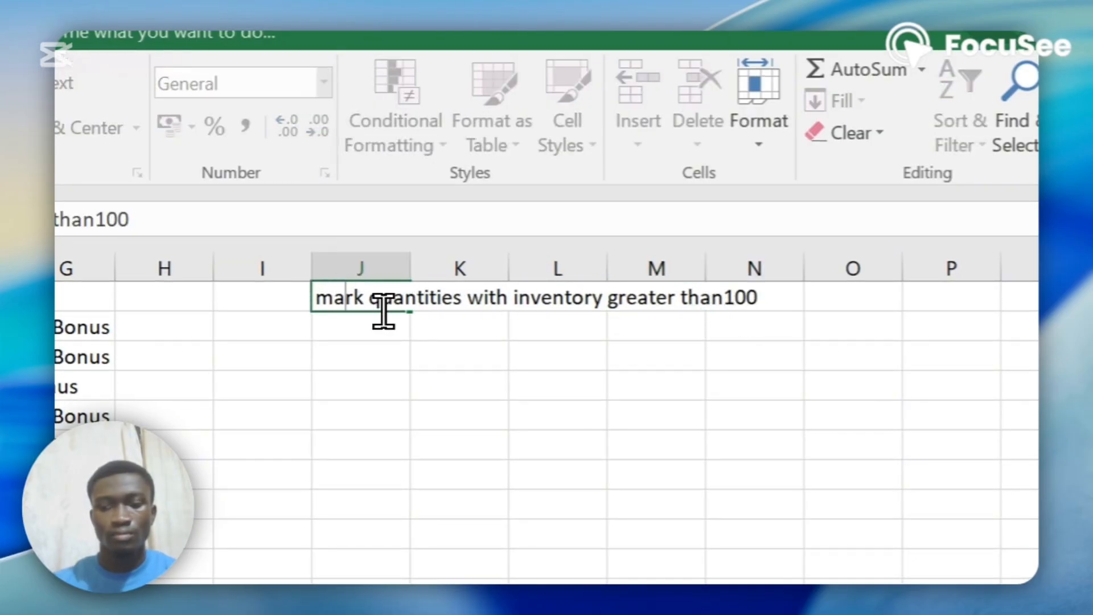
key(Right)
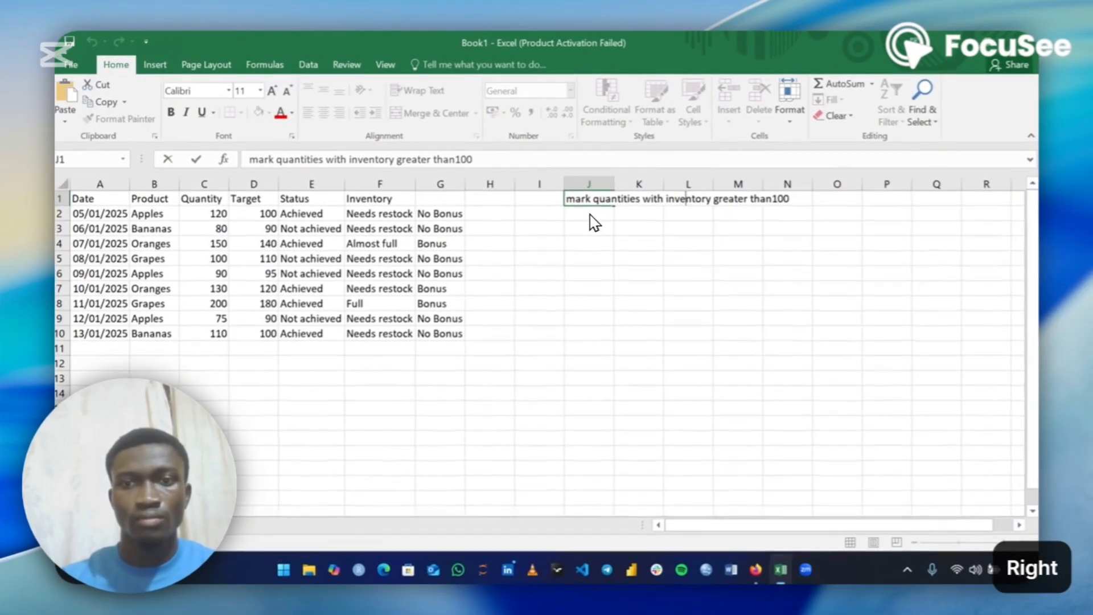
key(Right)
key(Right)
key(Right)
key(Right)
key(Right)
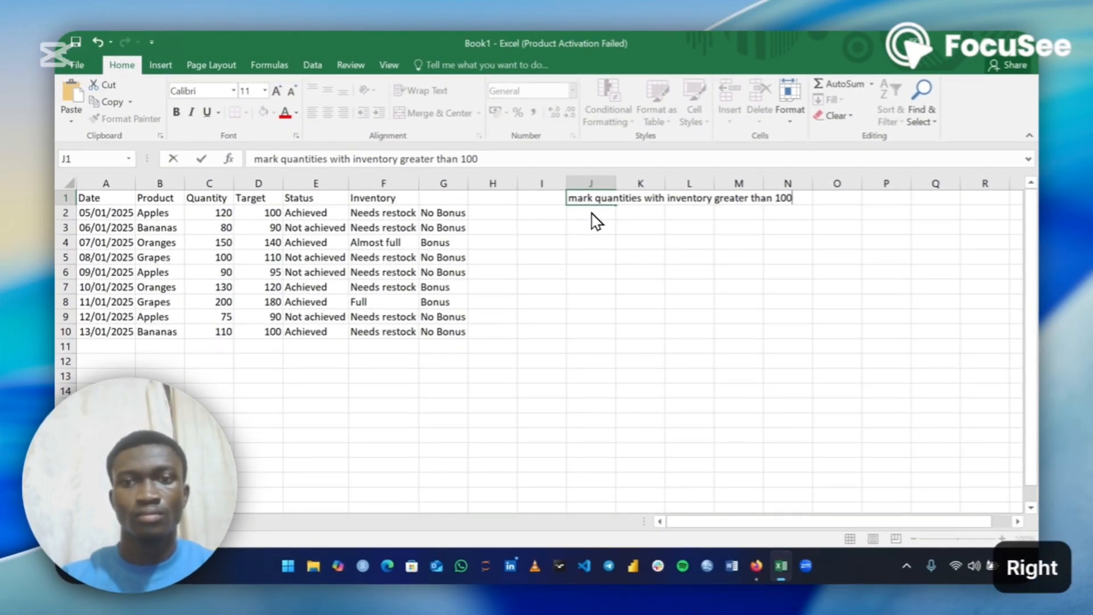
Append "as yes, else no" to the note in J1
text(as )
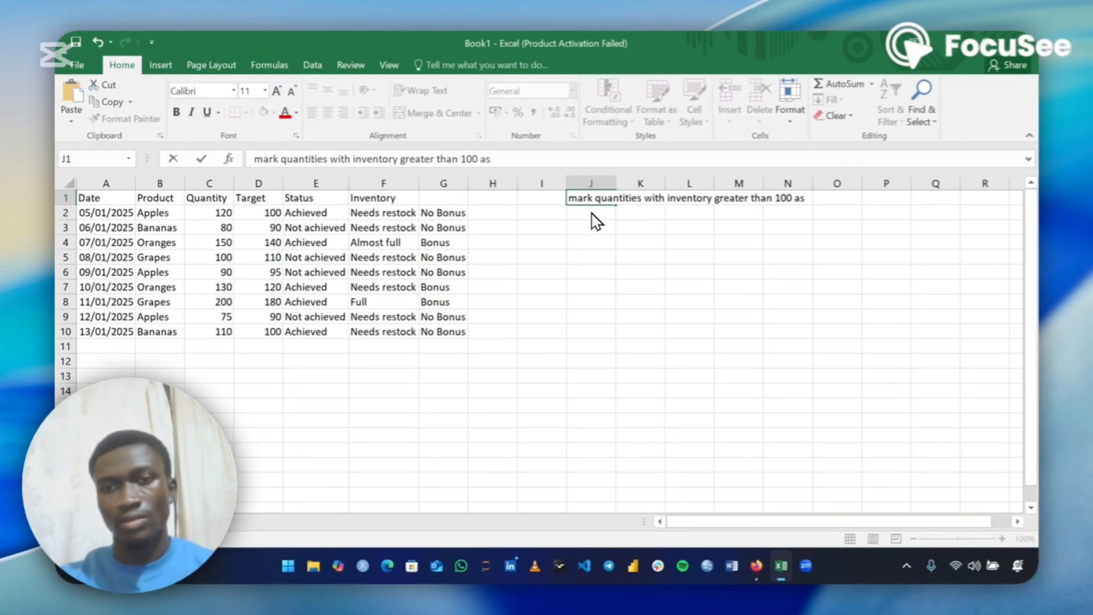
text(use)
key(BackSpace)
key(BackSpace)
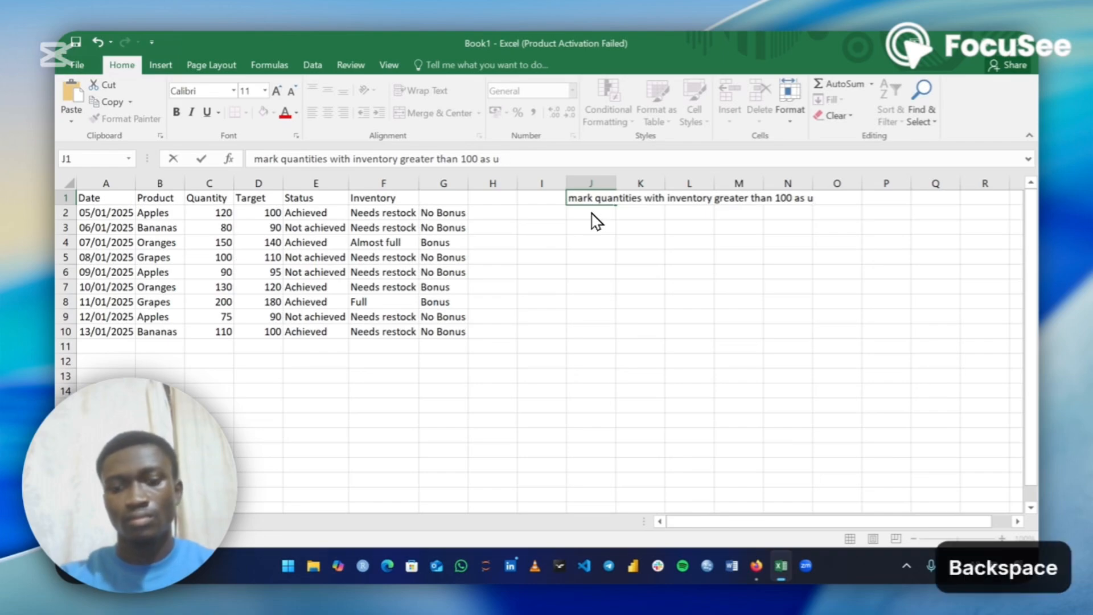
key(BackSpace)
text(yes)
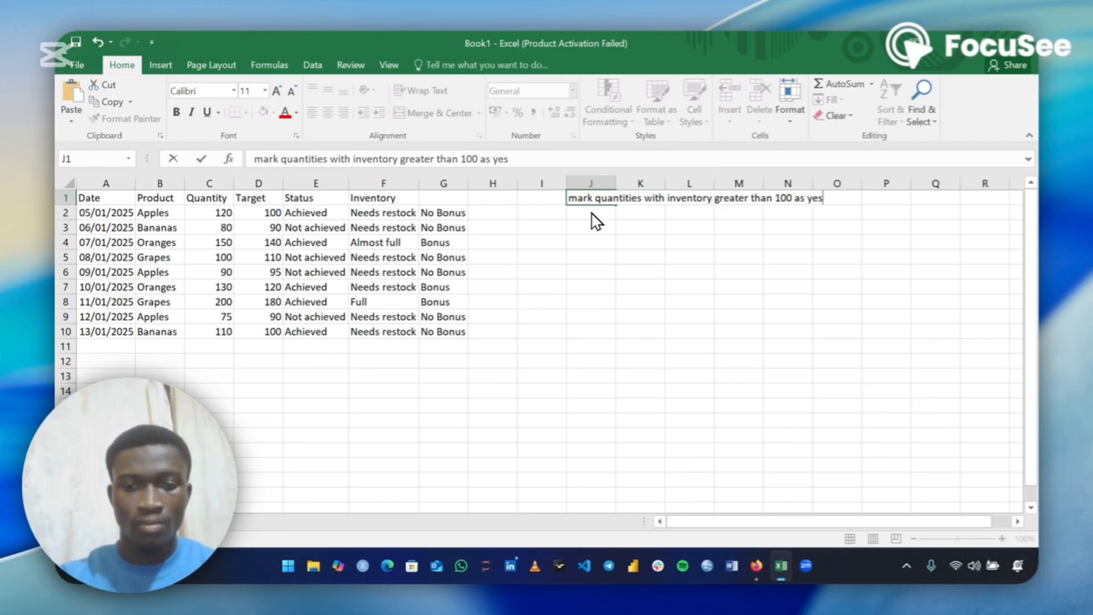
text(, els)
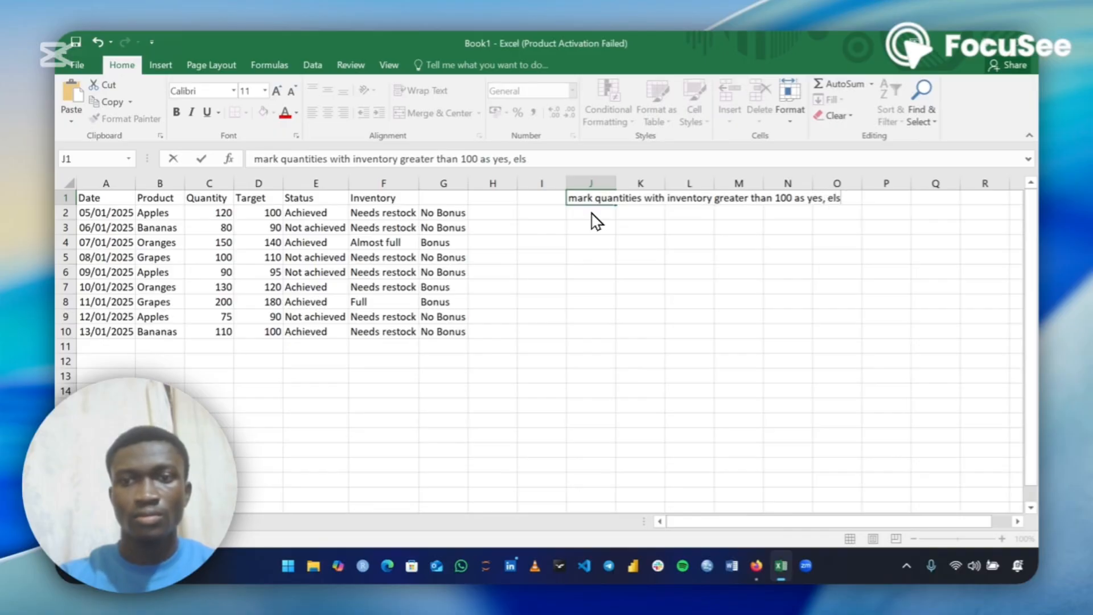
text(e no)
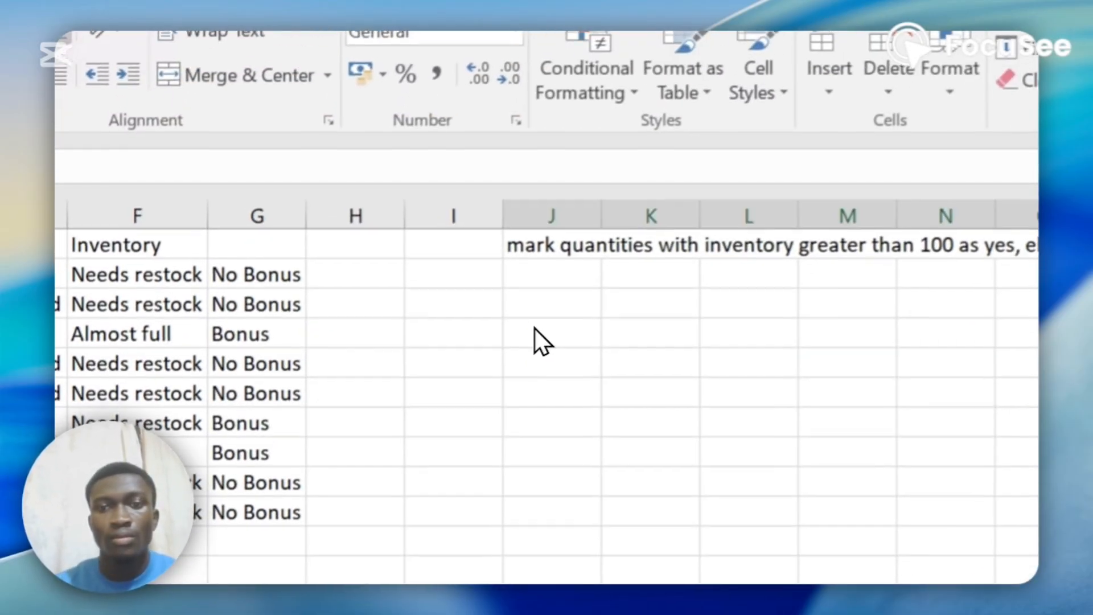
Merge and center the block of cells J4:O8 below the exercise note
drag(535, 340, 786, 395)
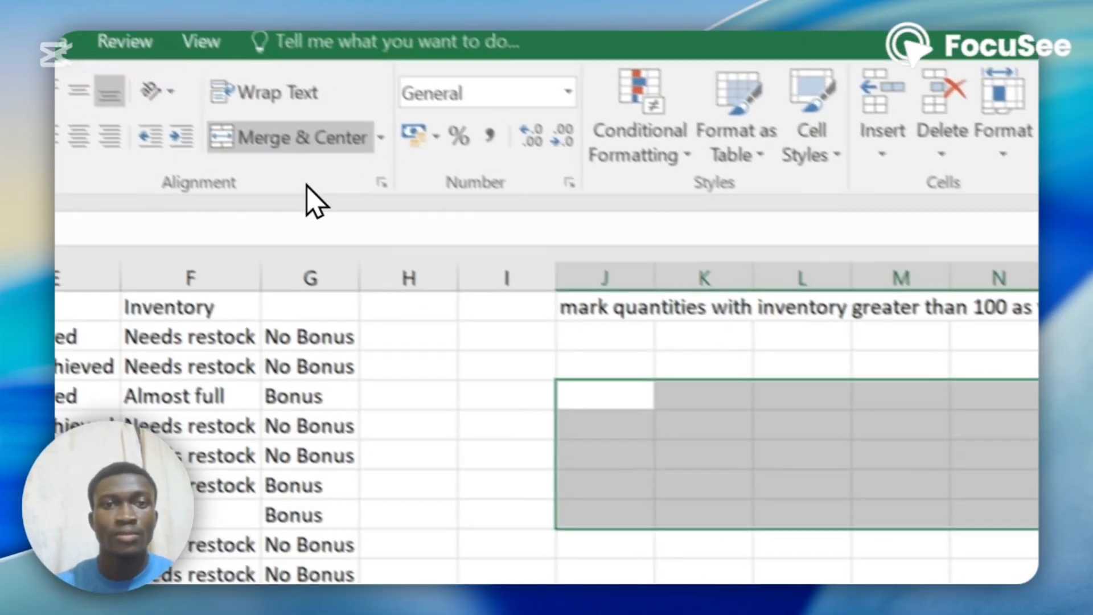
click(304, 138)
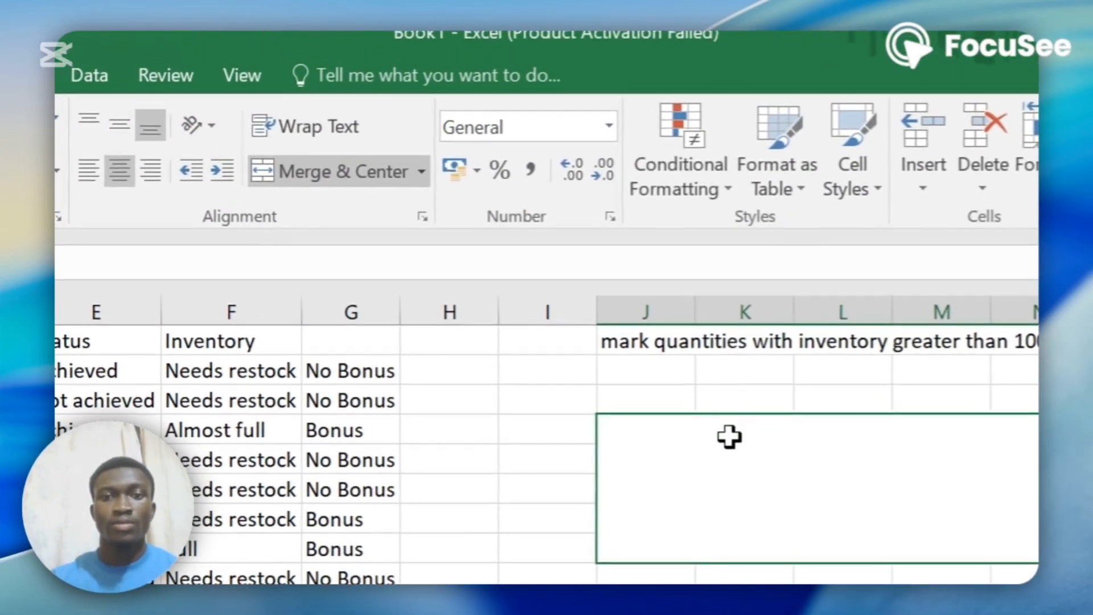
Start a second note in the merged J4 cell reading "create column L and name it Status,"
double_click(699, 439)
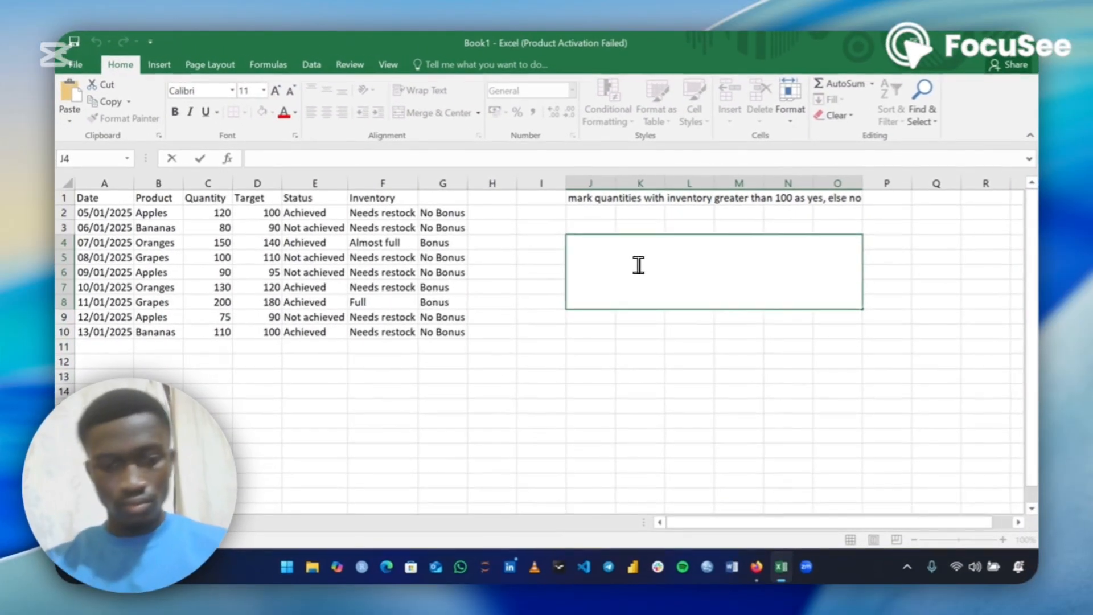
text(create)
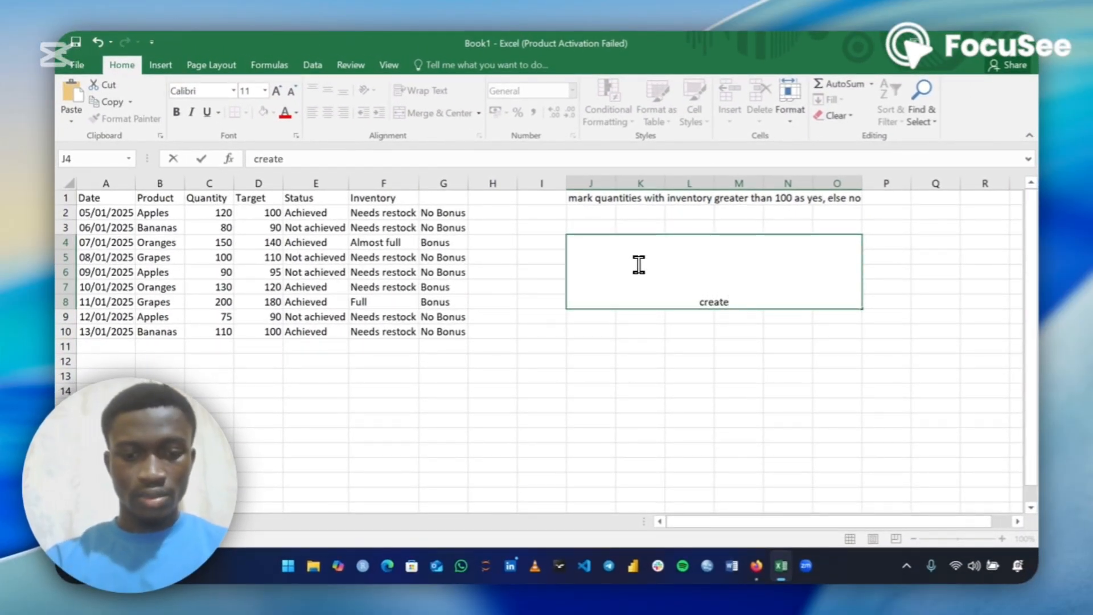
text( column)
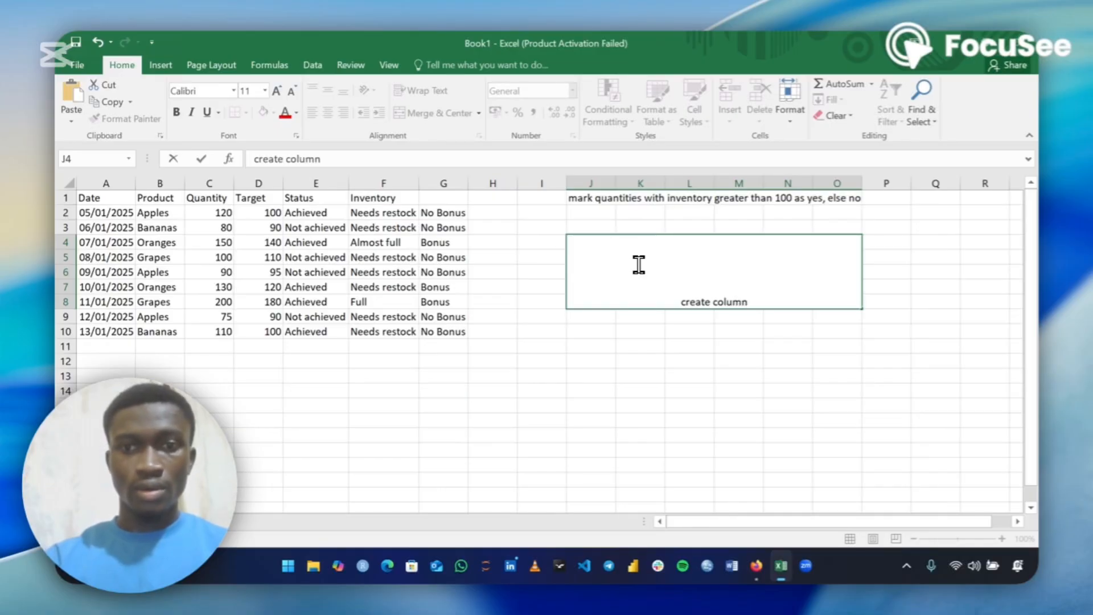
text( L,)
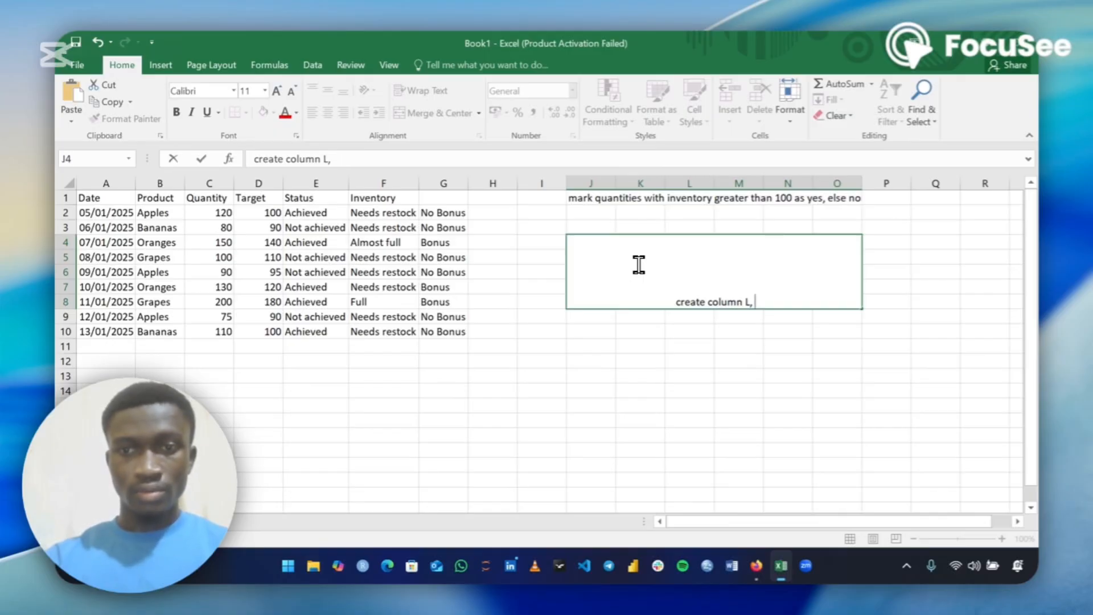
key(BackSpace)
text(and n)
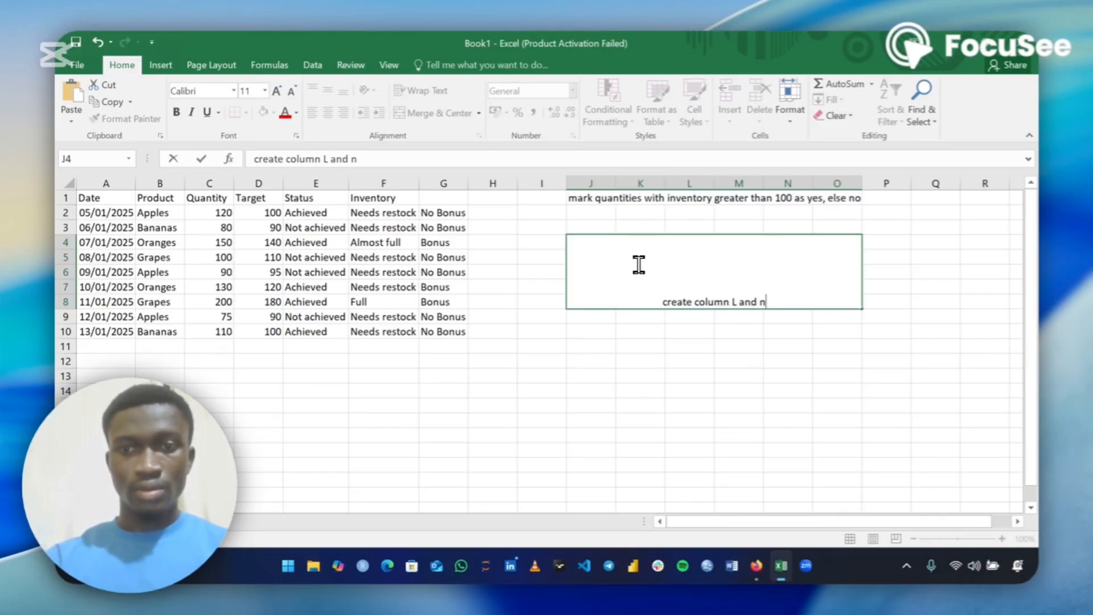
text(ame it )
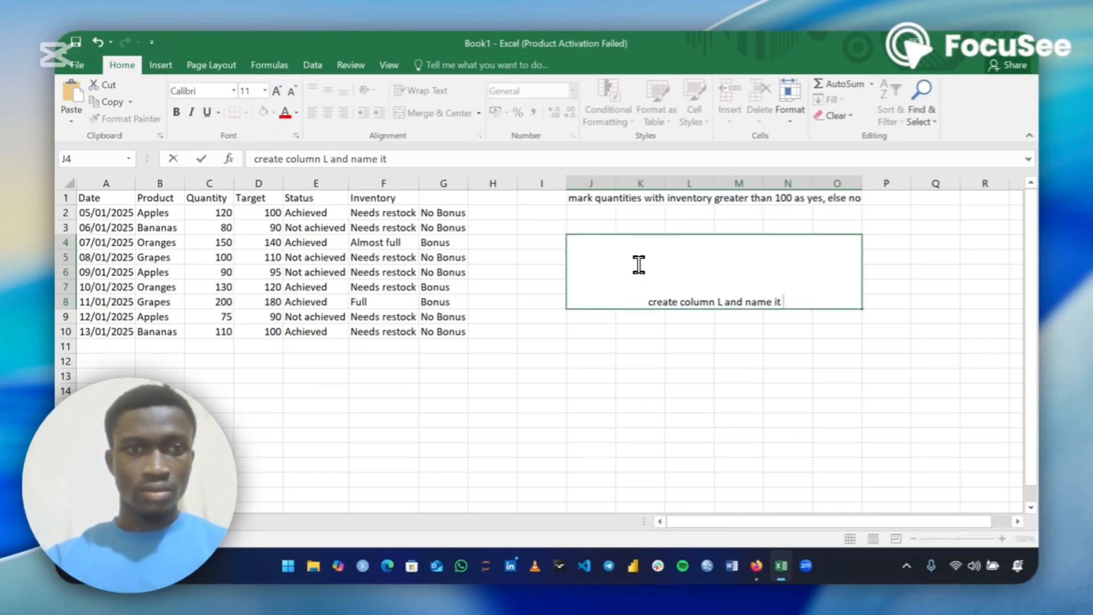
text(Stat)
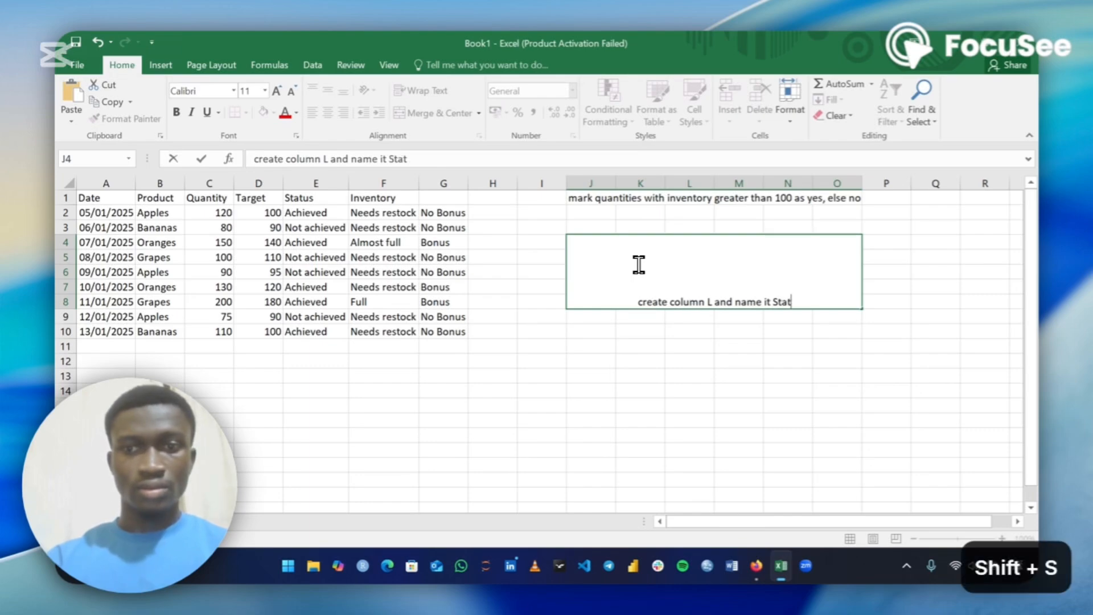
text(us,)
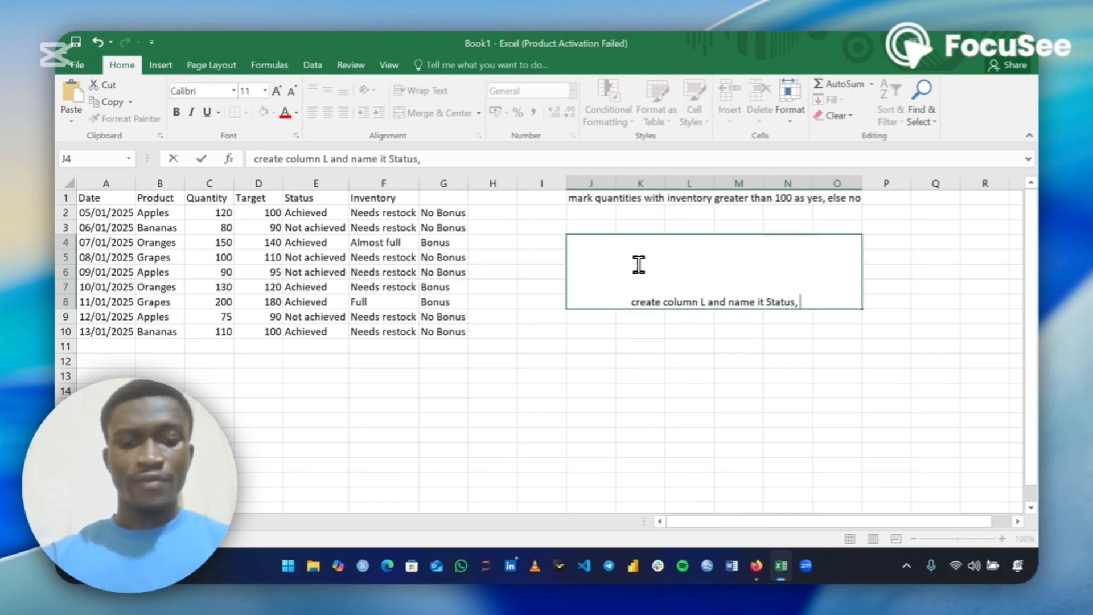
text( if)
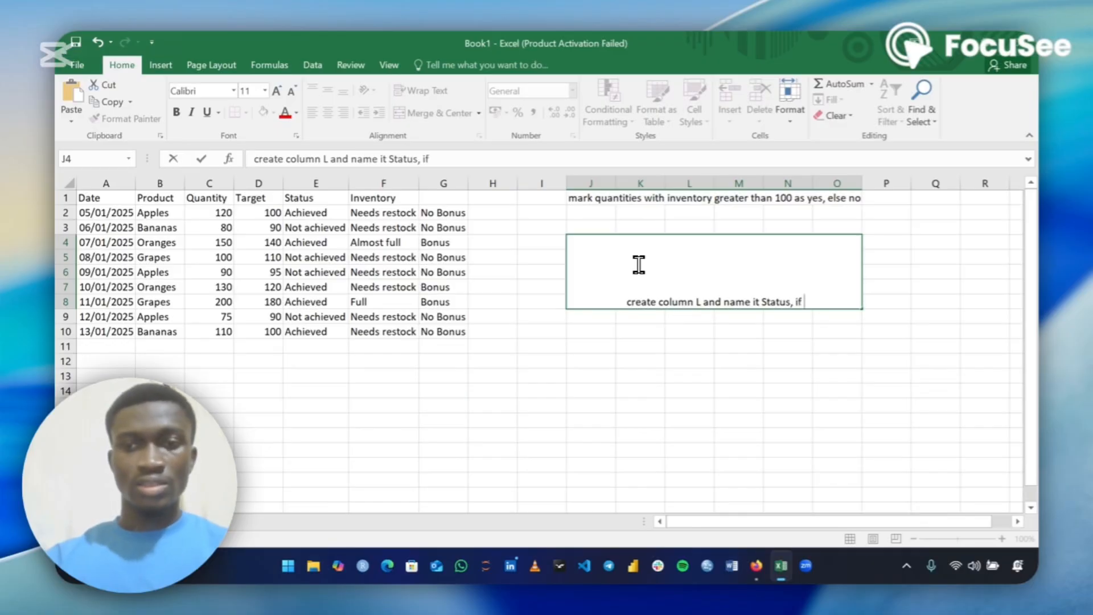
text( quantiy)
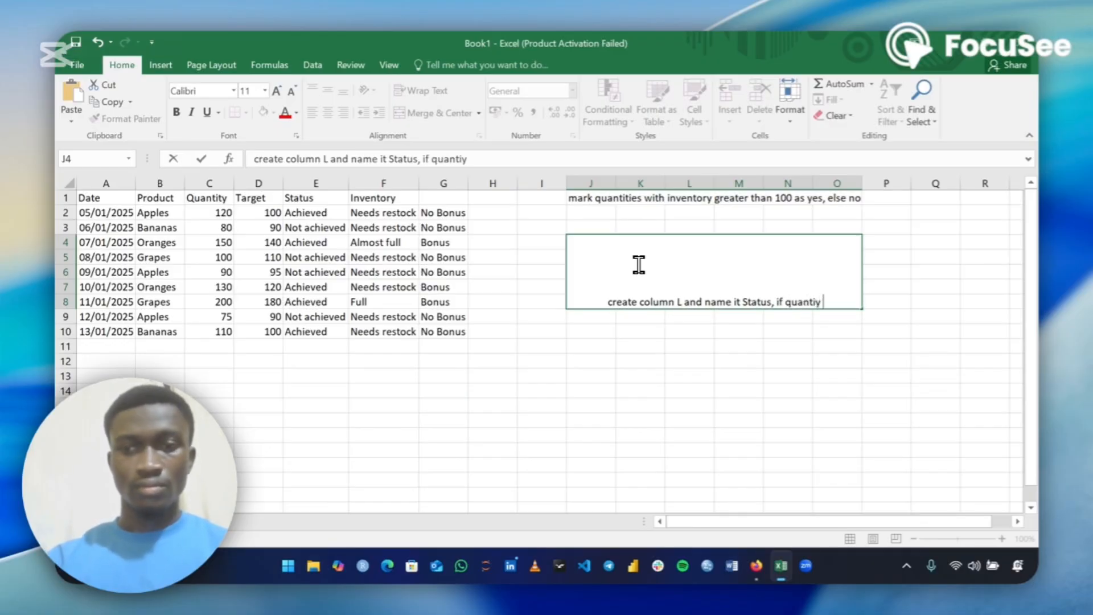
Continue the J4 note with "if quantity is greater than target"
key(BackSpace)
key(BackSpace)
text(ty )
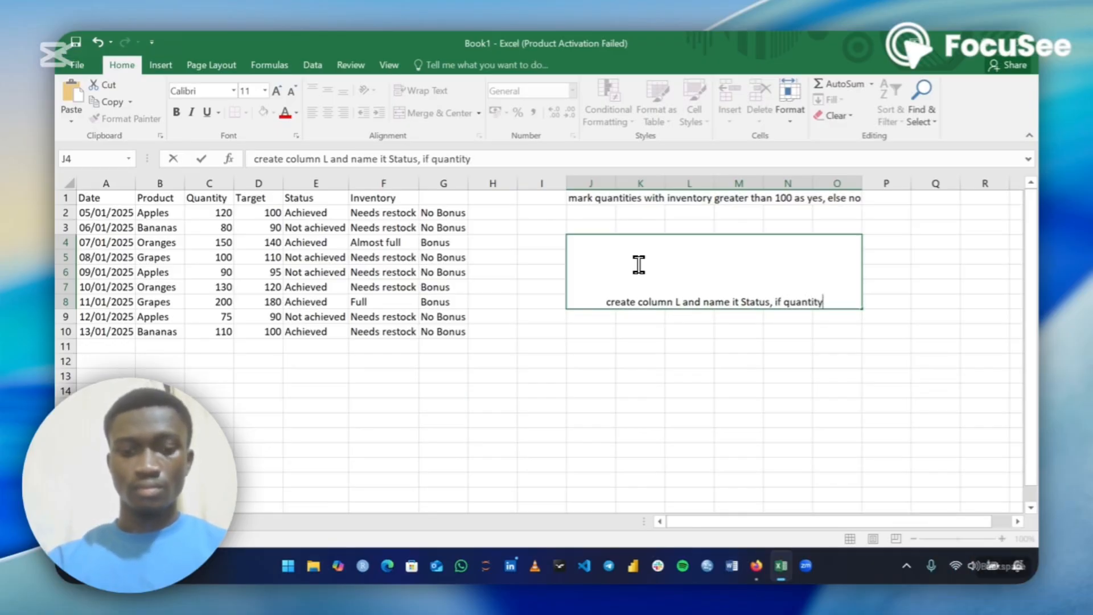
text(is g)
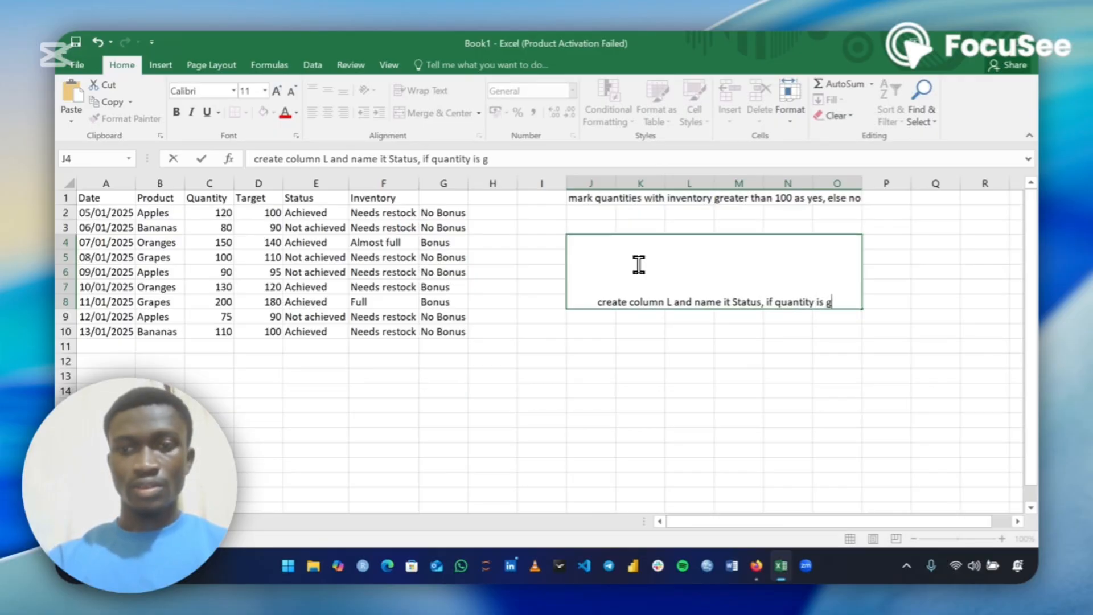
text(reater than)
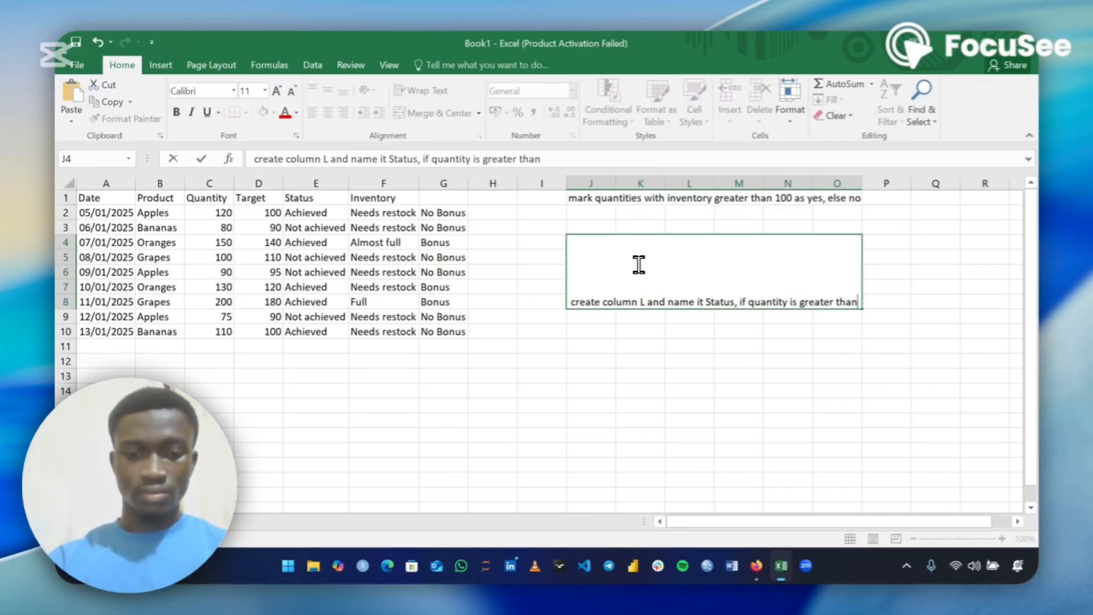
text( targ)
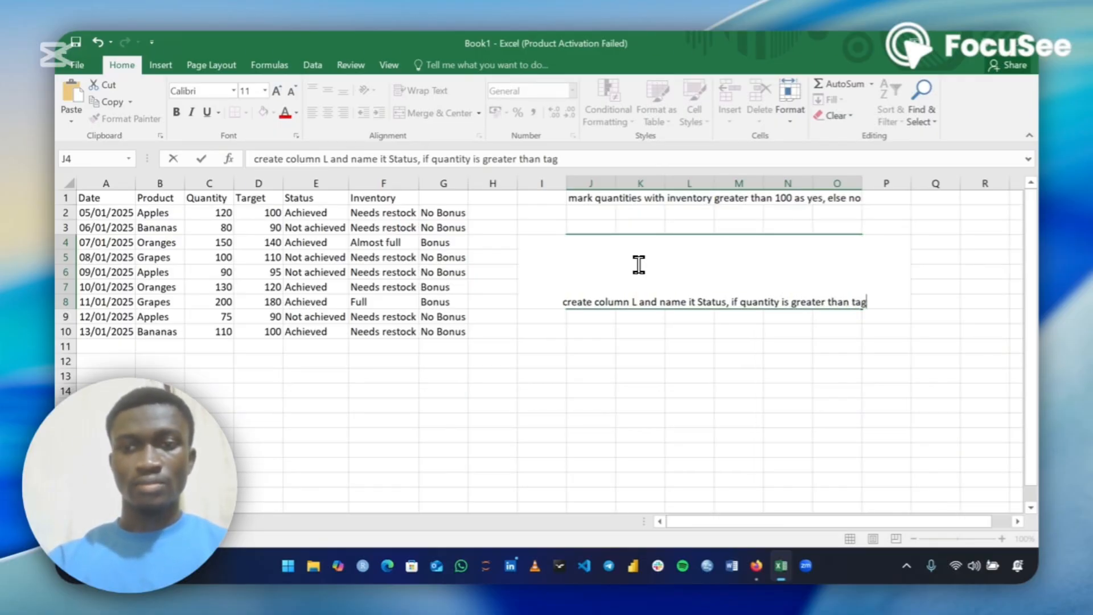
key(BackSpace)
text(rget)
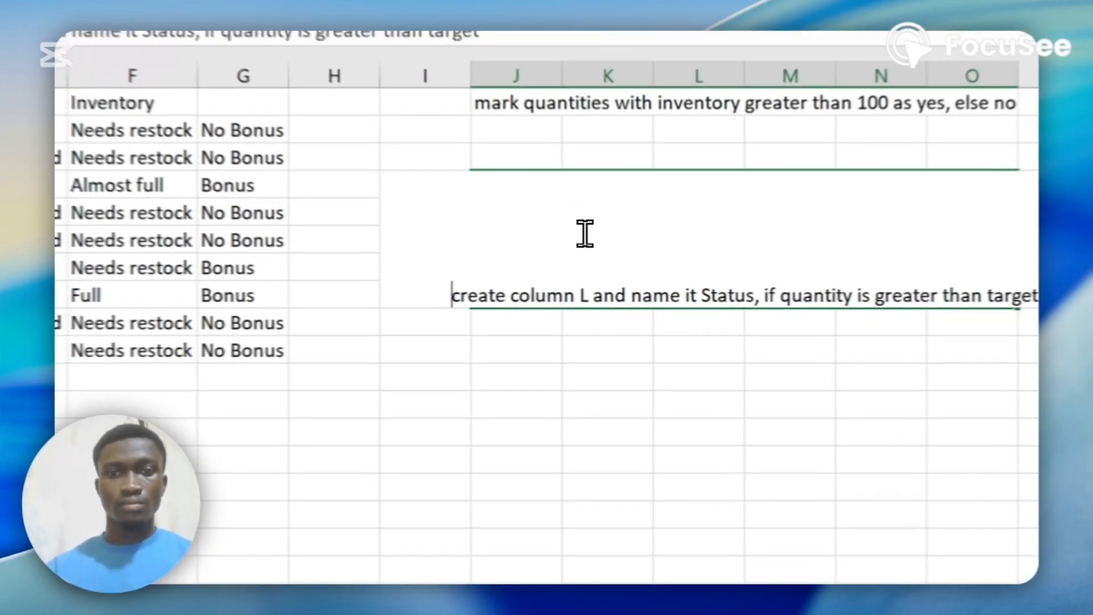
Turn on text wrapping for the merged J4 note cell
click(618, 378)
click(621, 265)
click(374, 149)
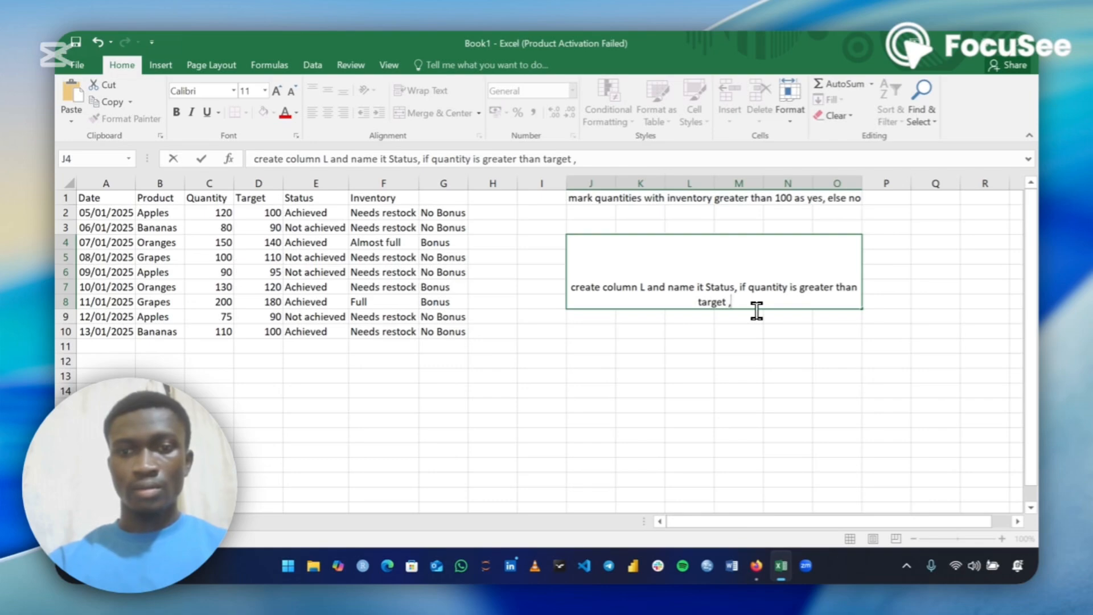
Extend the J4 note with ", output "met target"", fixing the stray comma and typos
key(BackSpace)
key(BackSpace)
text(, out p)
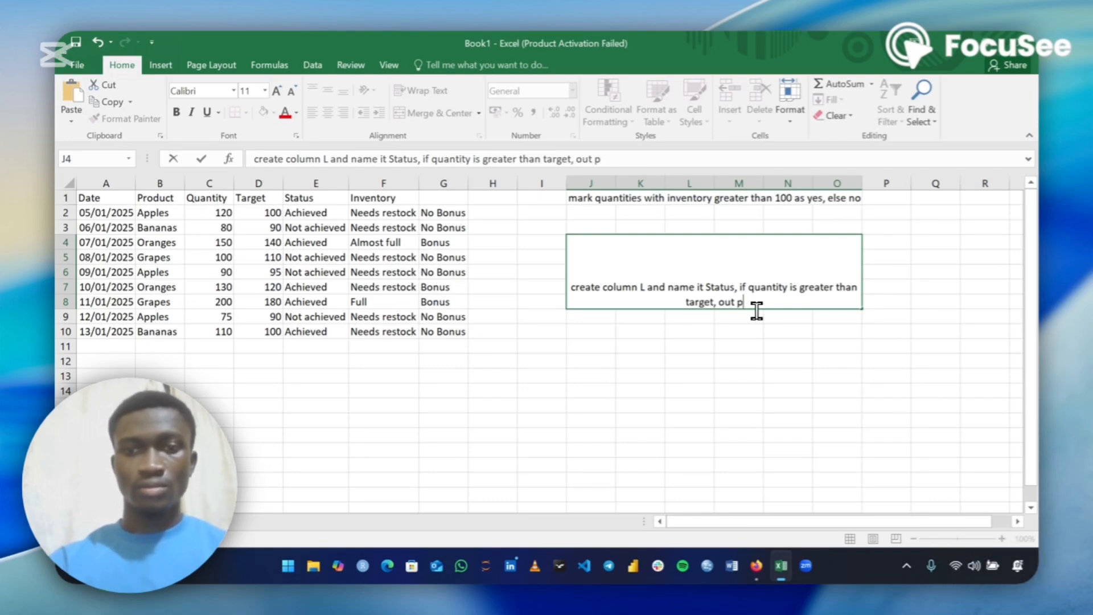
key(BackSpace)
key(BackSpace)
text(pt)
key(BackSpace)
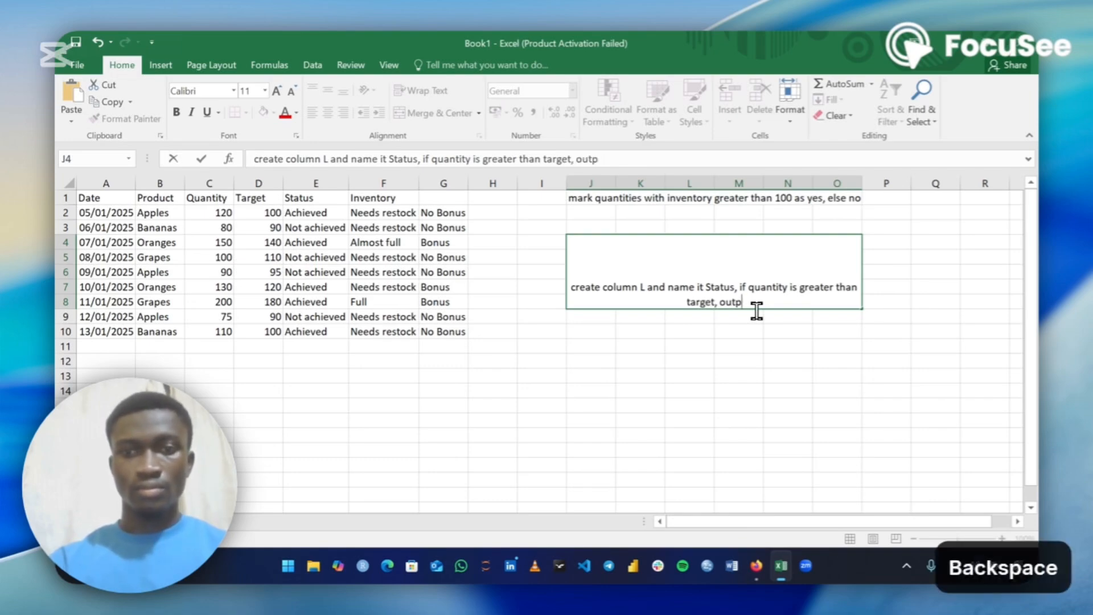
text(ut )
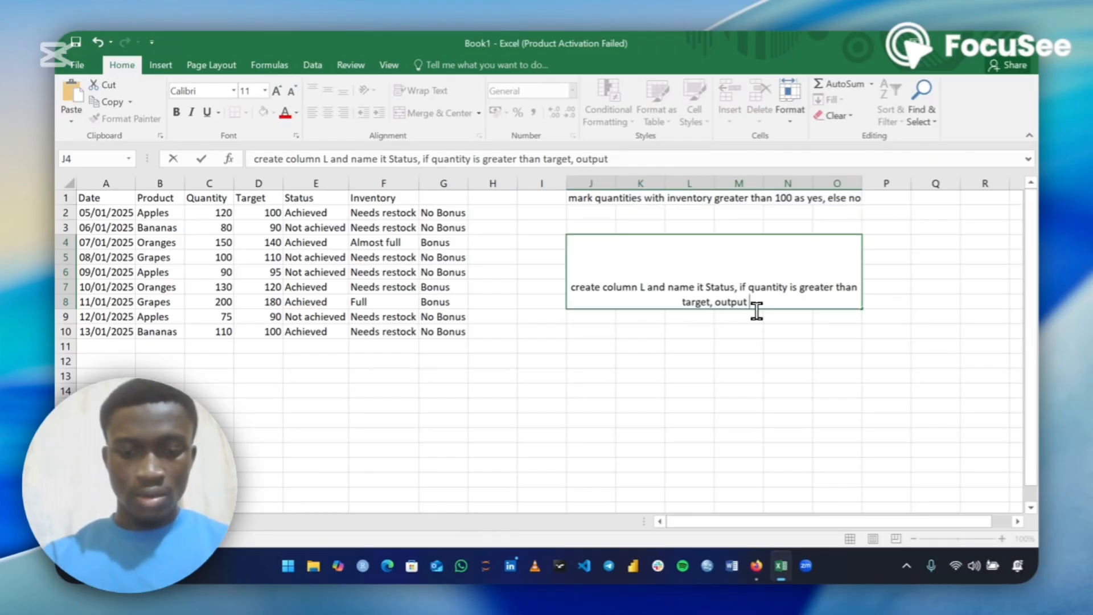
text(")
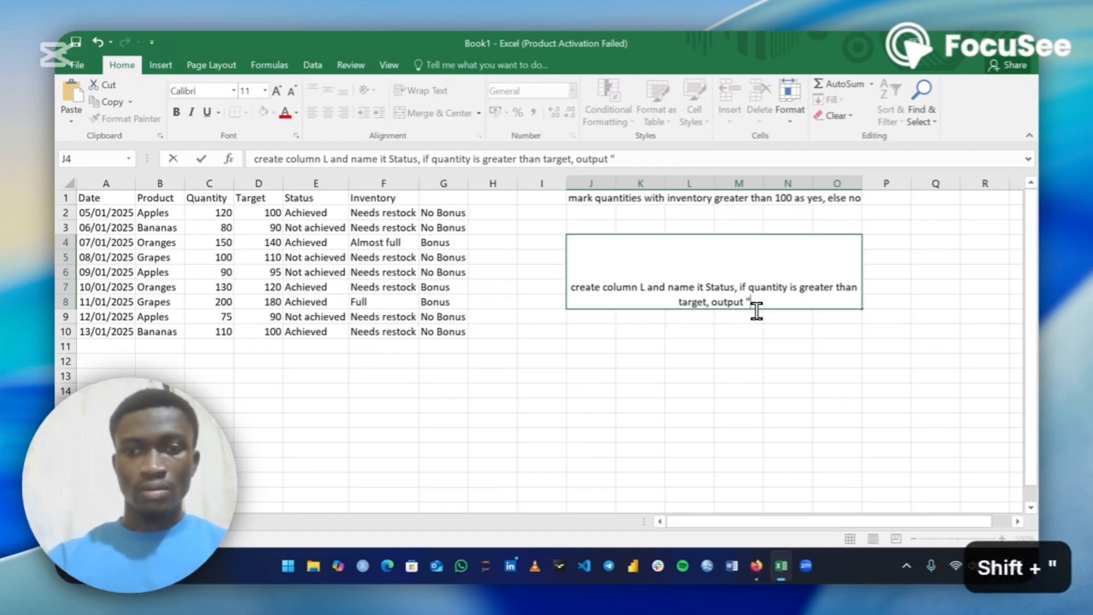
text(met)
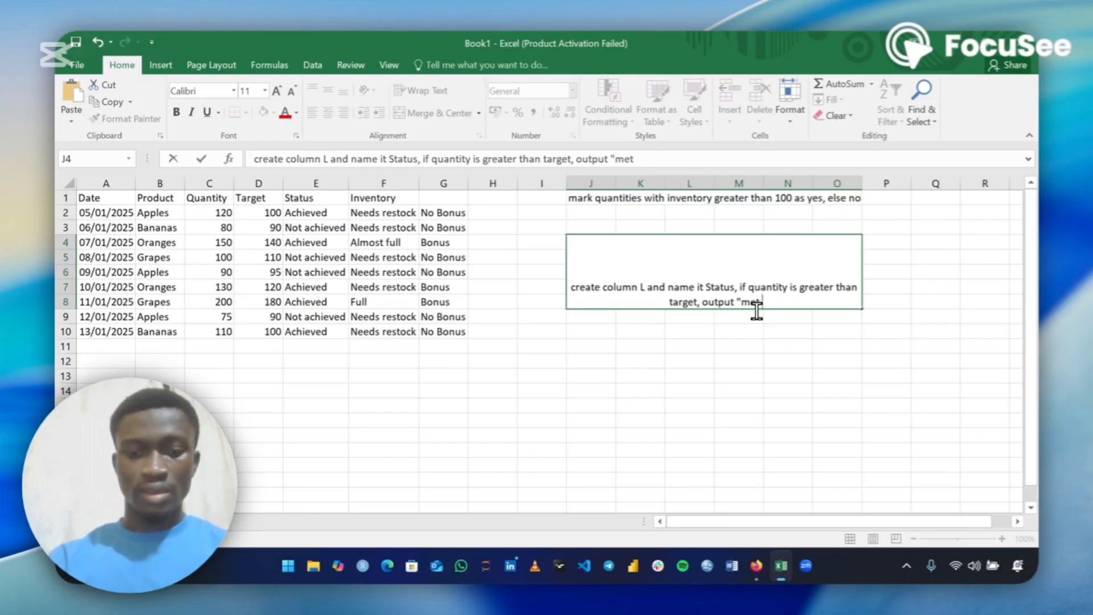
text( target)
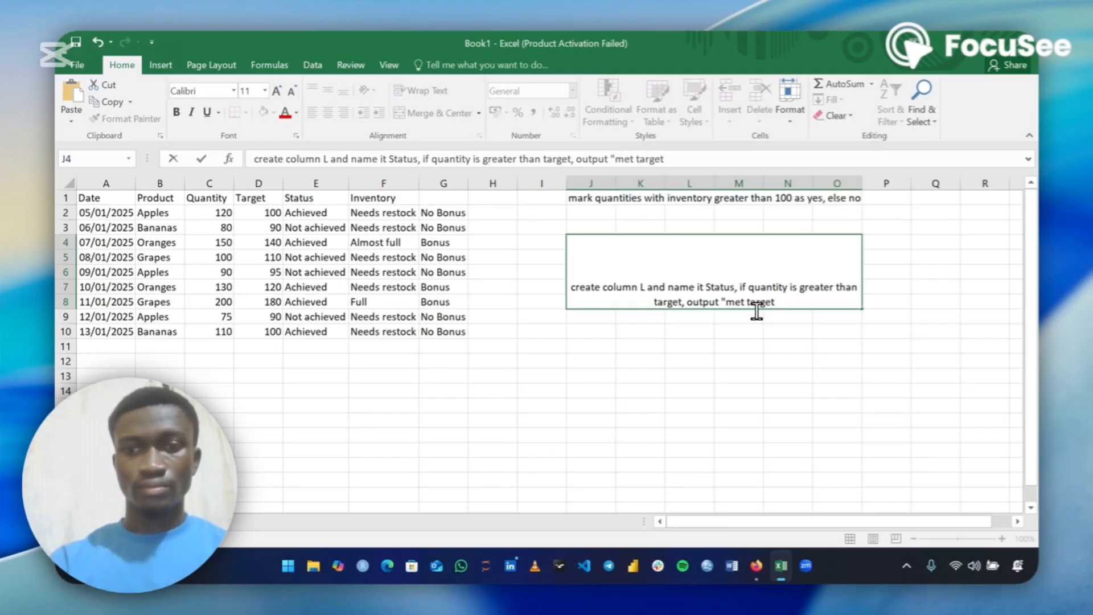
text(")
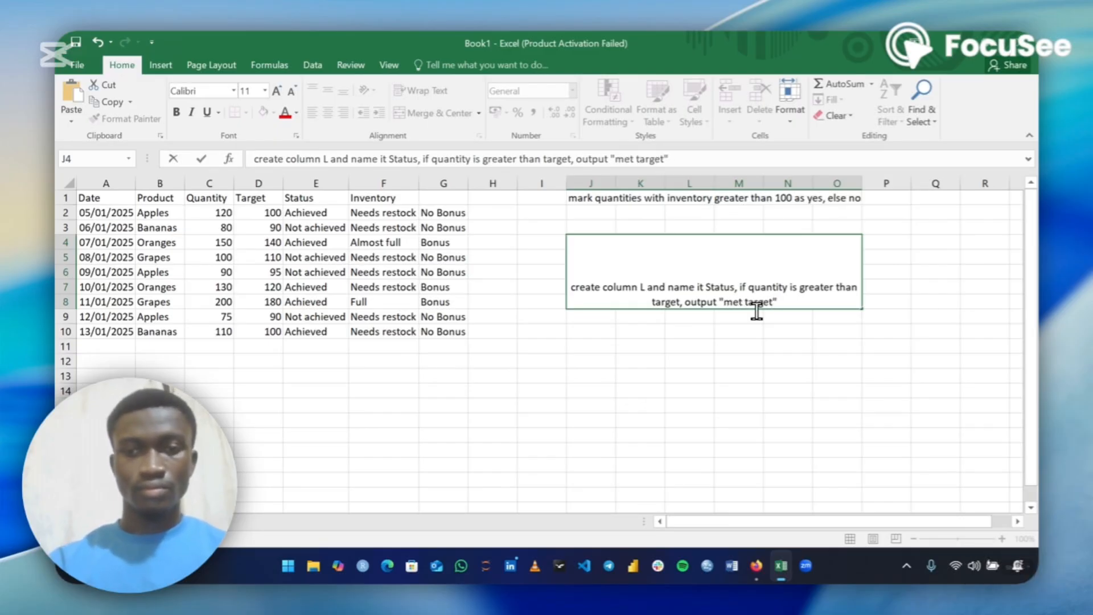
text(,)
text( els)
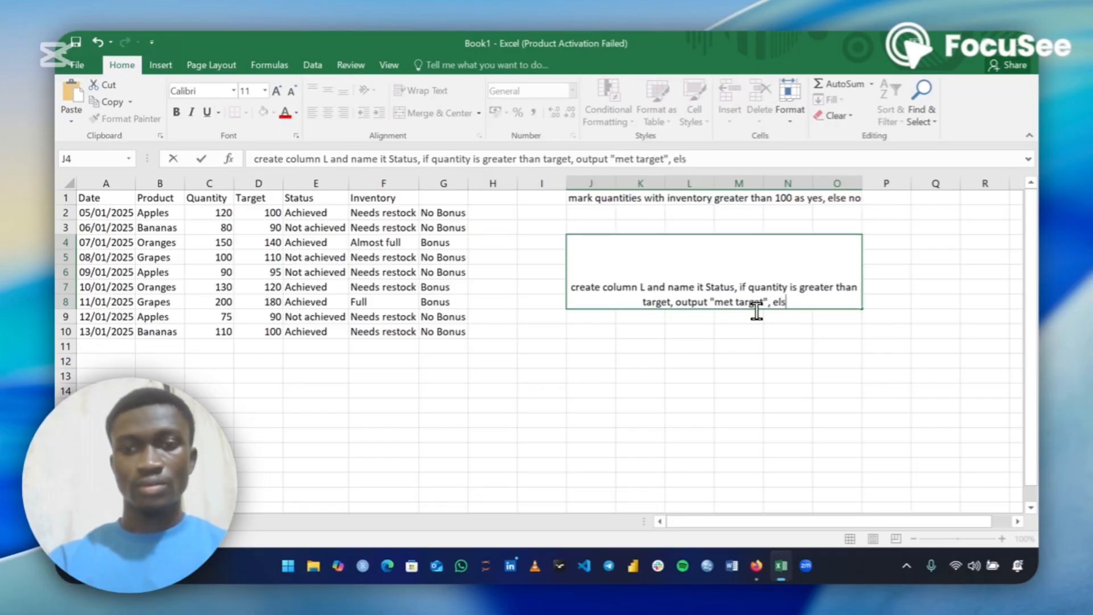
text(e if)
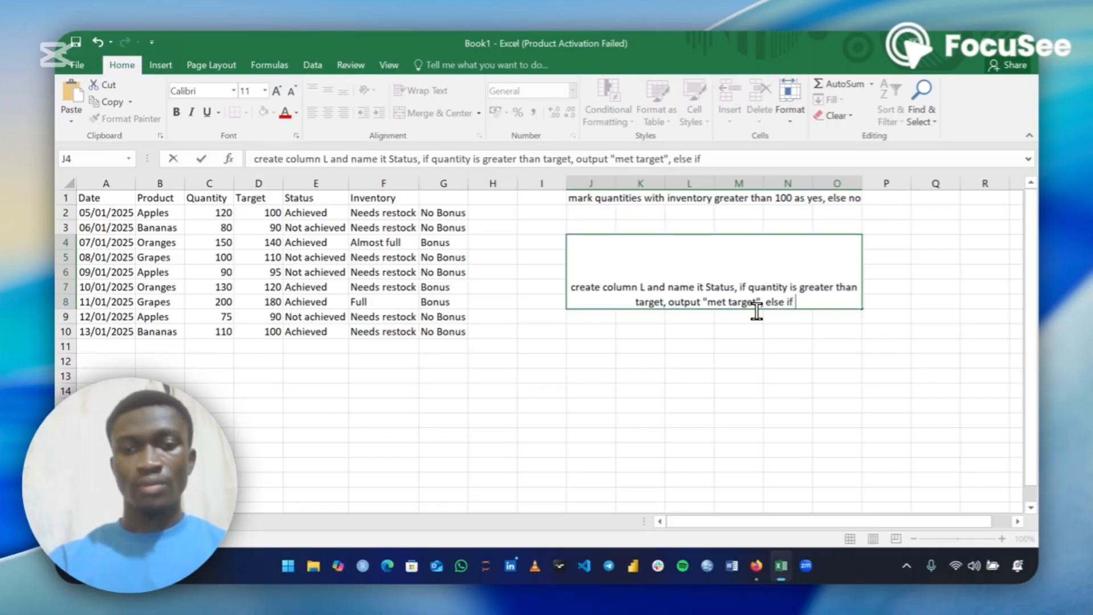
text( quantity)
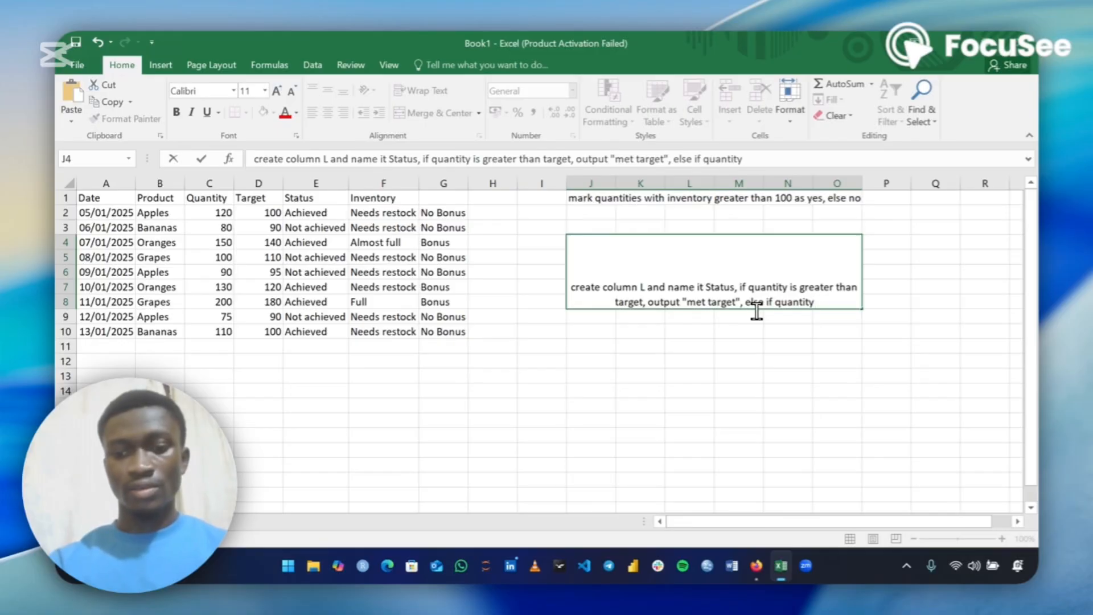
text( >)
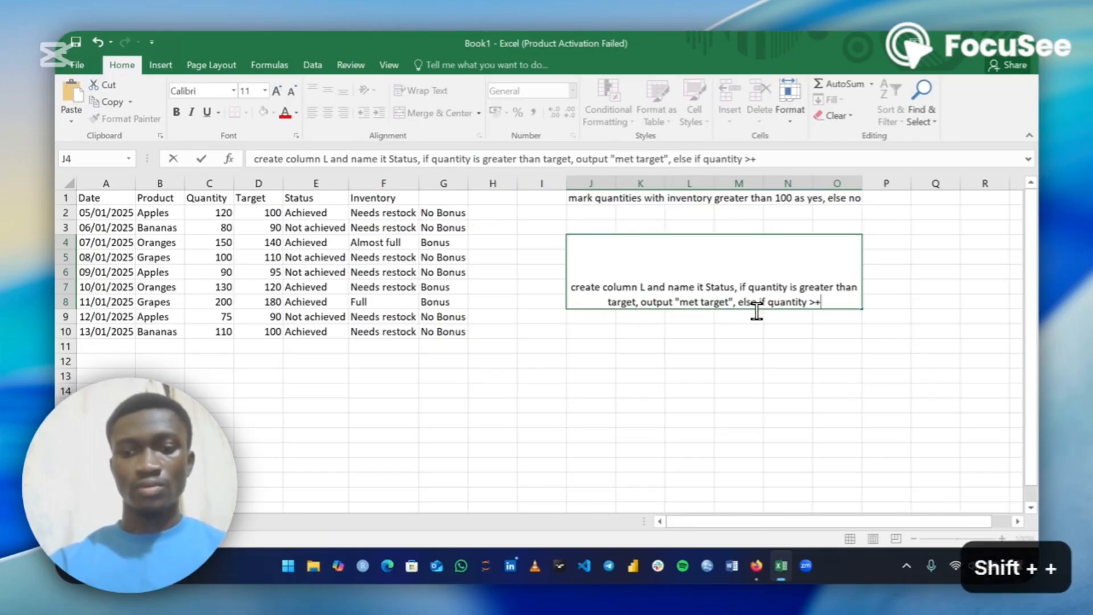
text(=)
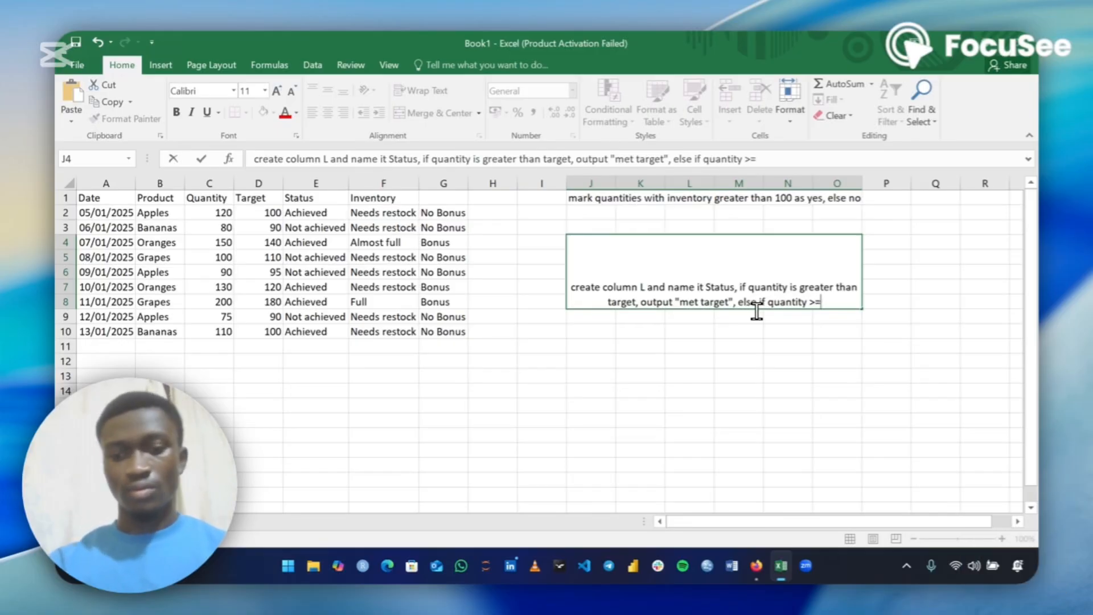
text(()
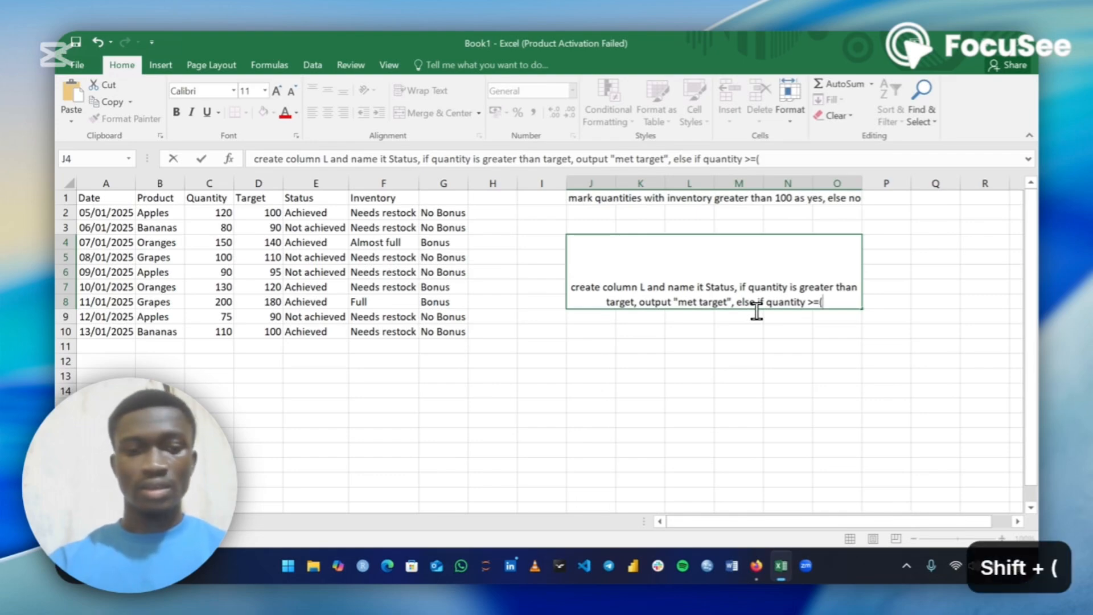
text(10)
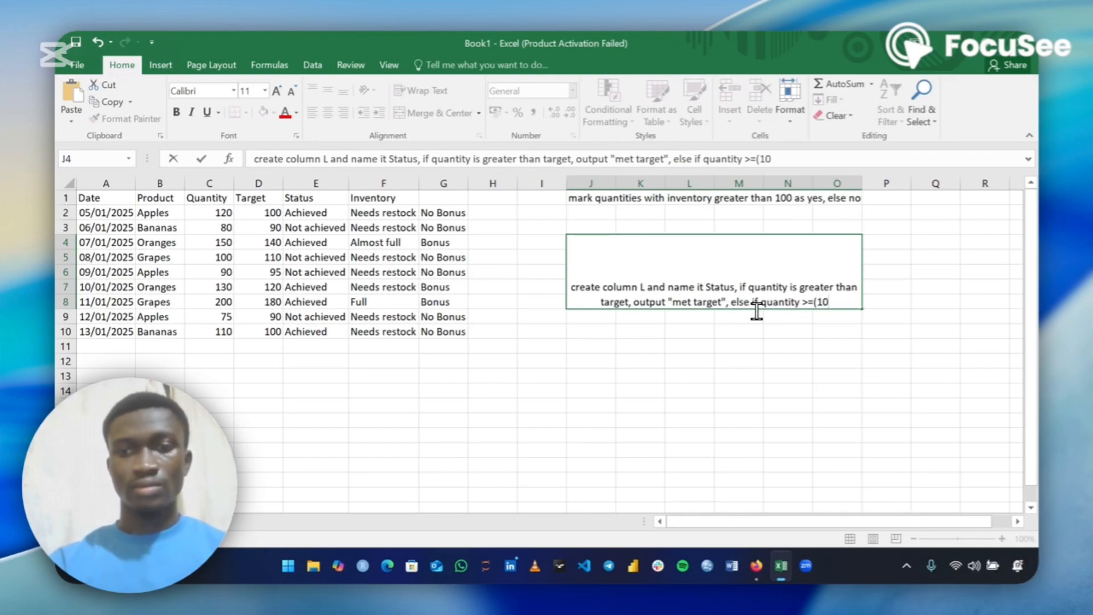
text( less t)
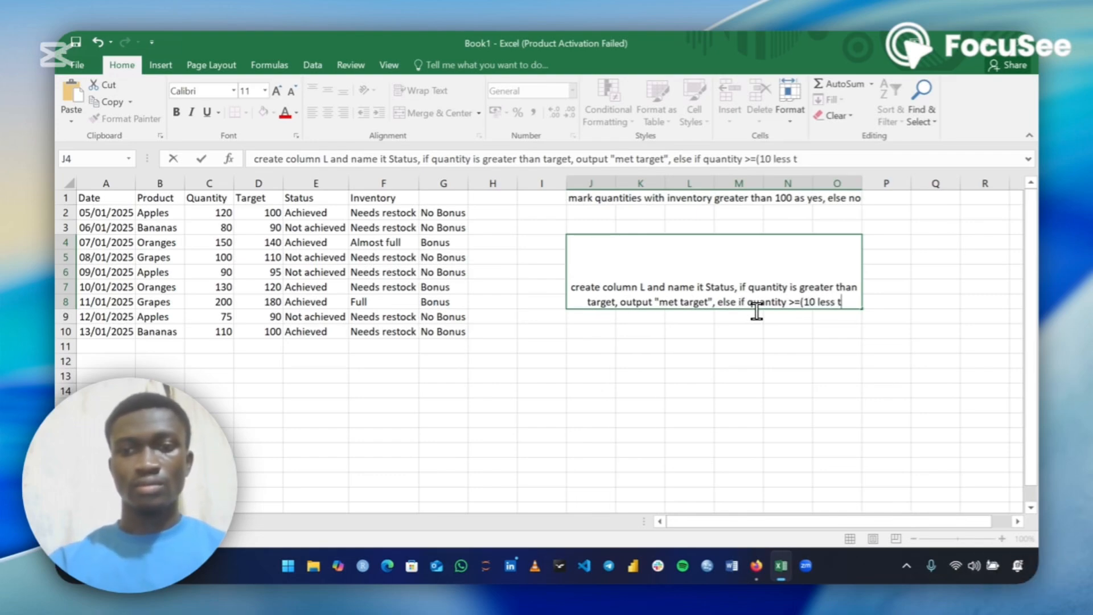
text(han target)
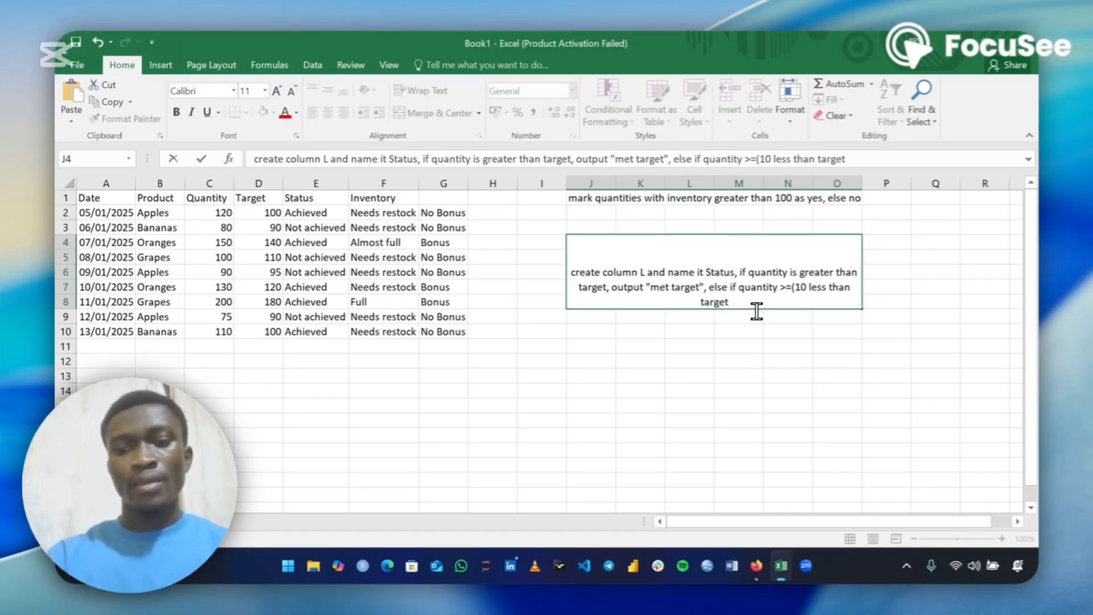
text() ot)
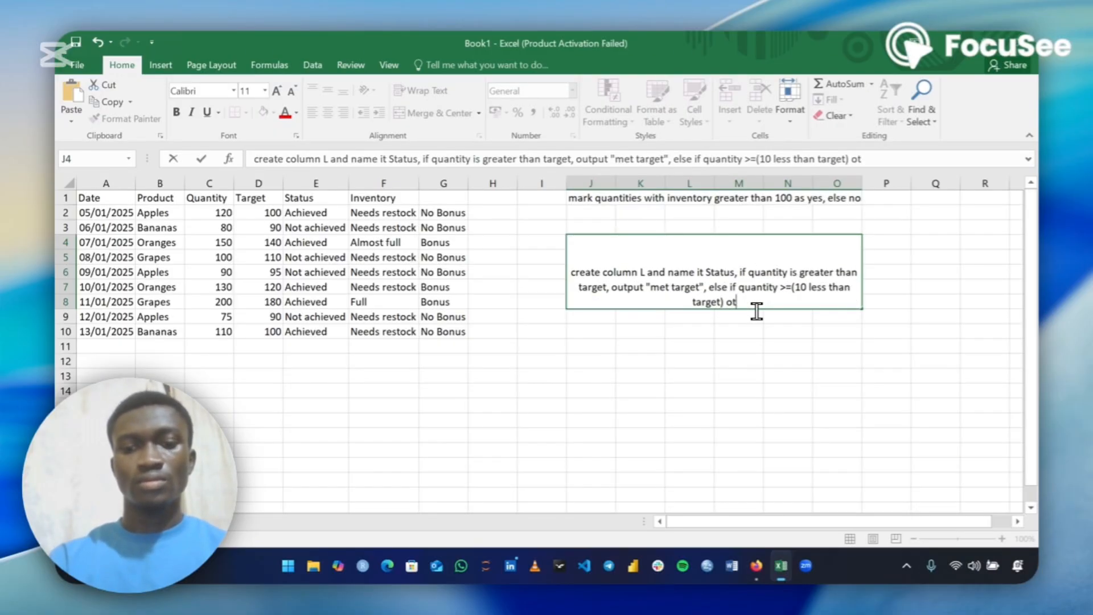
Close the bracket and add "output" to the J4 note, correcting the typo
key(BackSpace)
text(it)
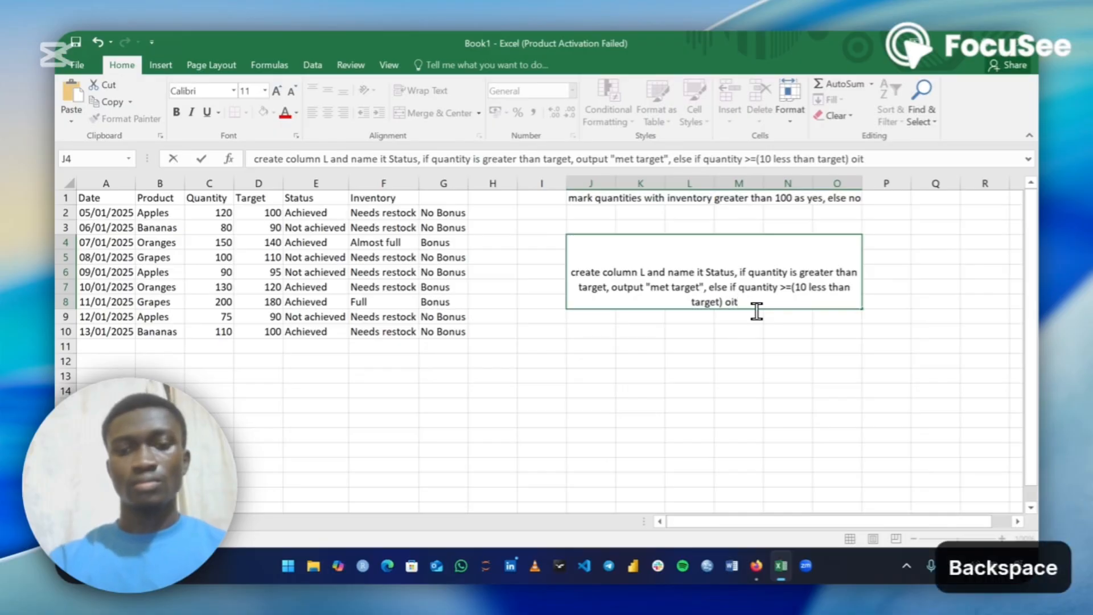
key(BackSpace)
key(BackSpace)
text(utput)
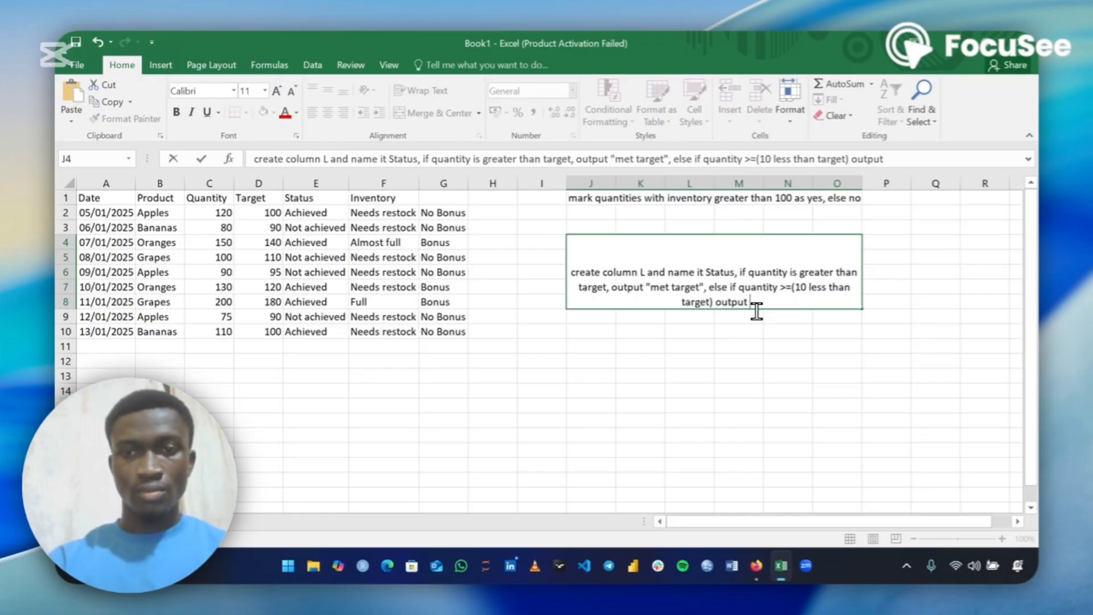
text( "a,)
Add the quoted output "almost" to the J4 note, removing stray characters
key(BackSpace)
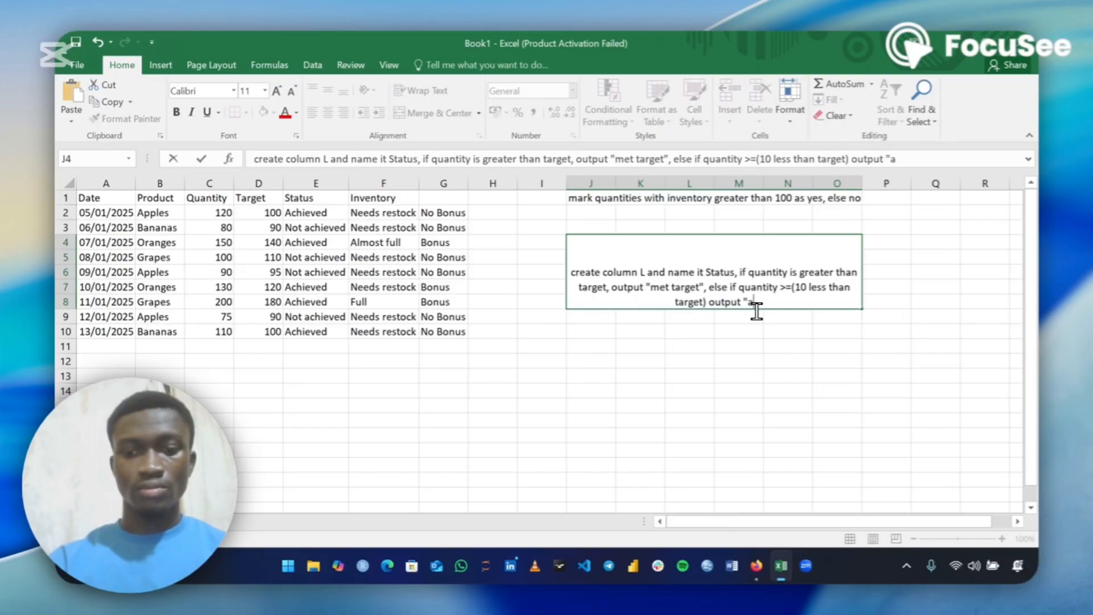
text(lmost)
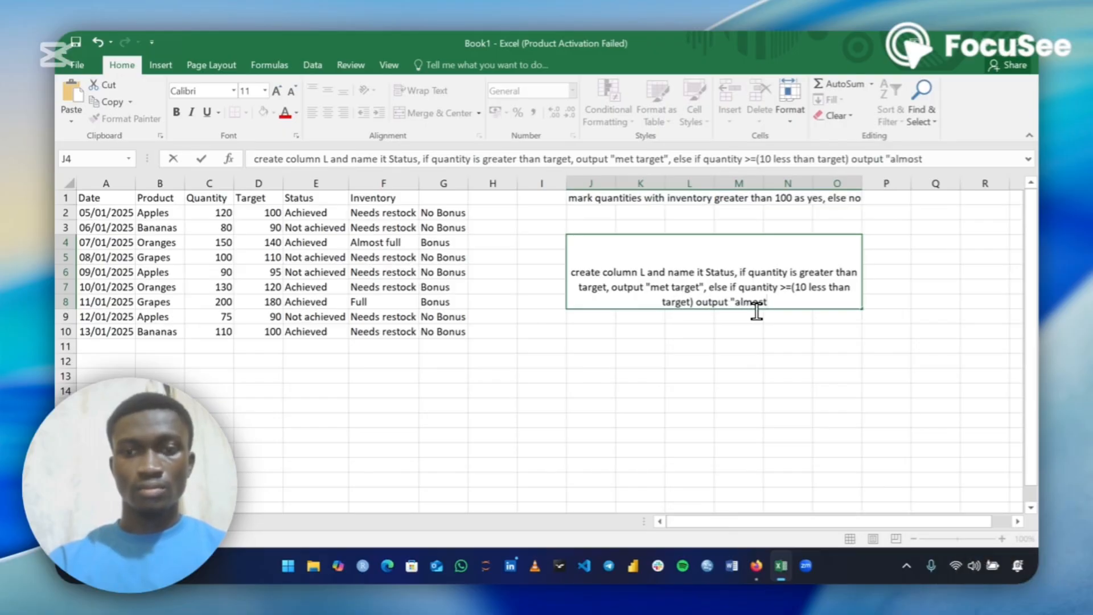
text(:)
key(BackSpace)
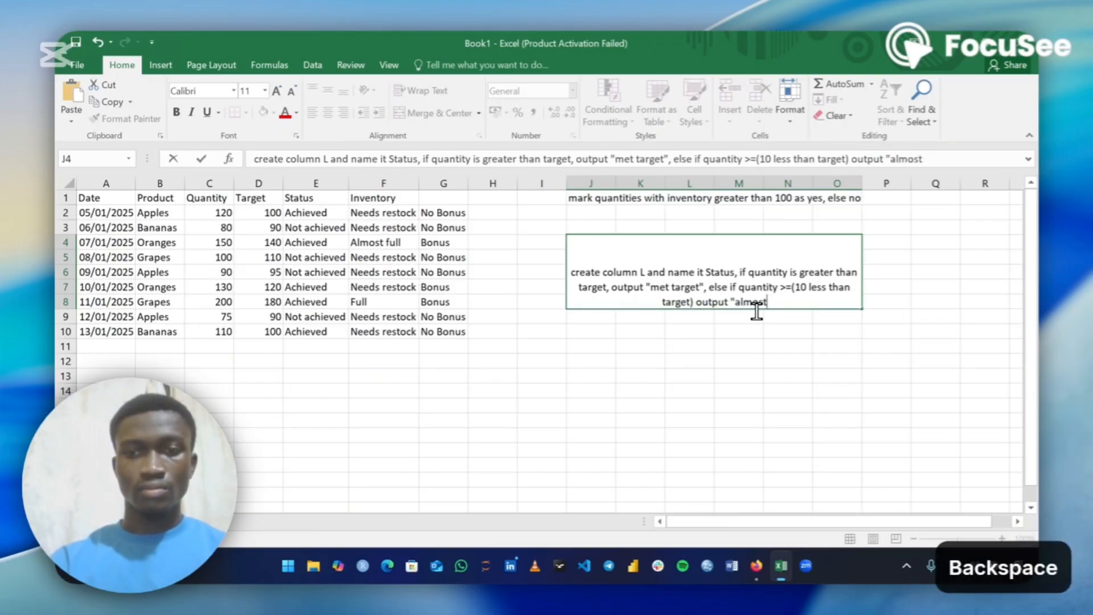
text(")
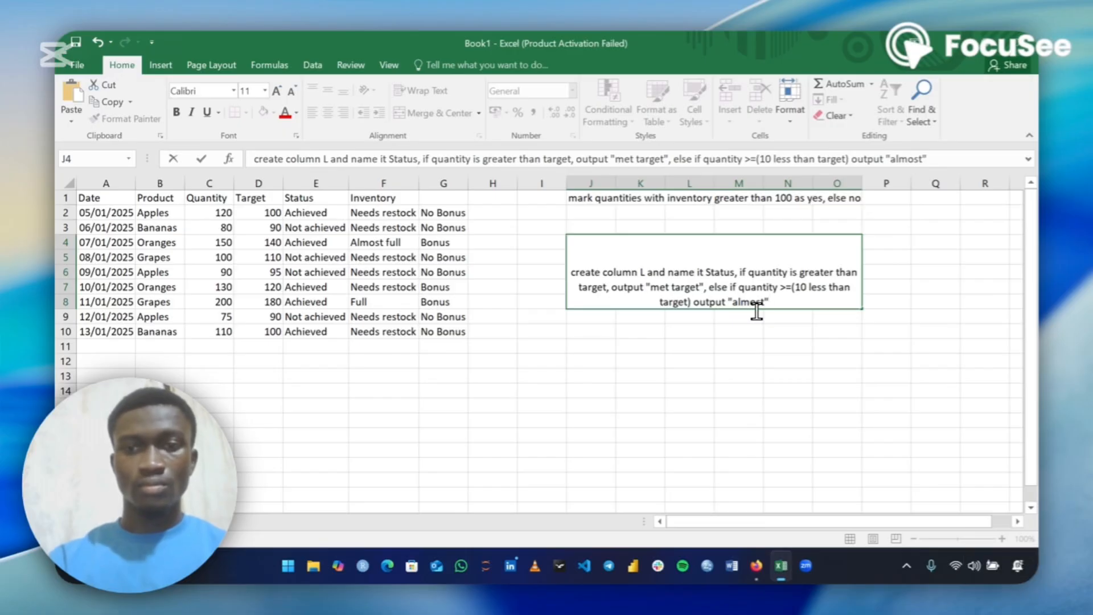
text( wit)
Replace a stray word and append "else Miss" to the J4 note
key(BackSpace)
key(BackSpace)
key(BackSpace)
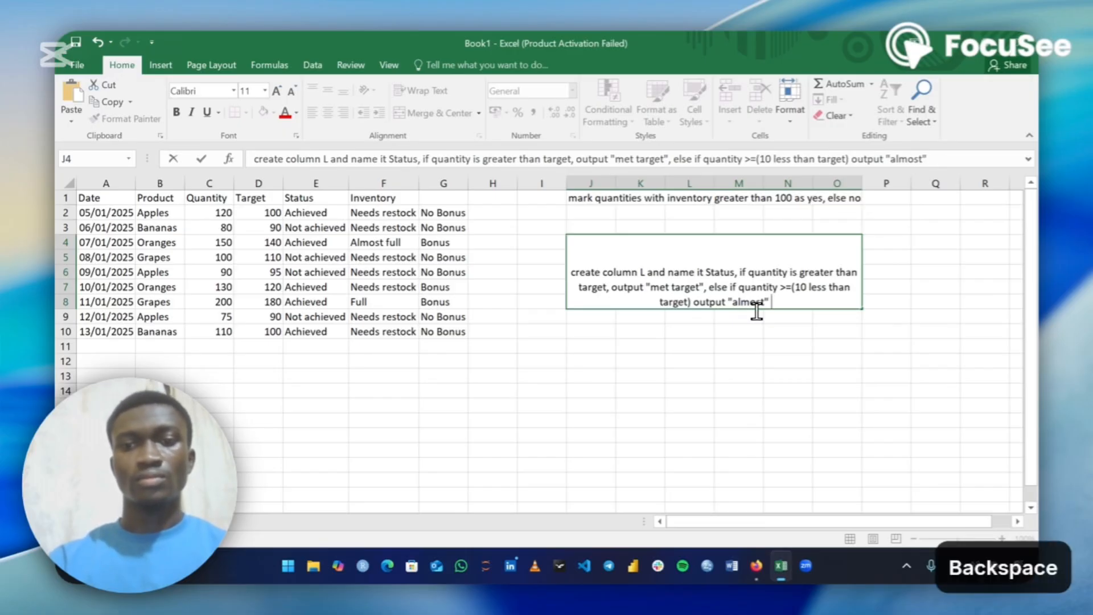
text(else )
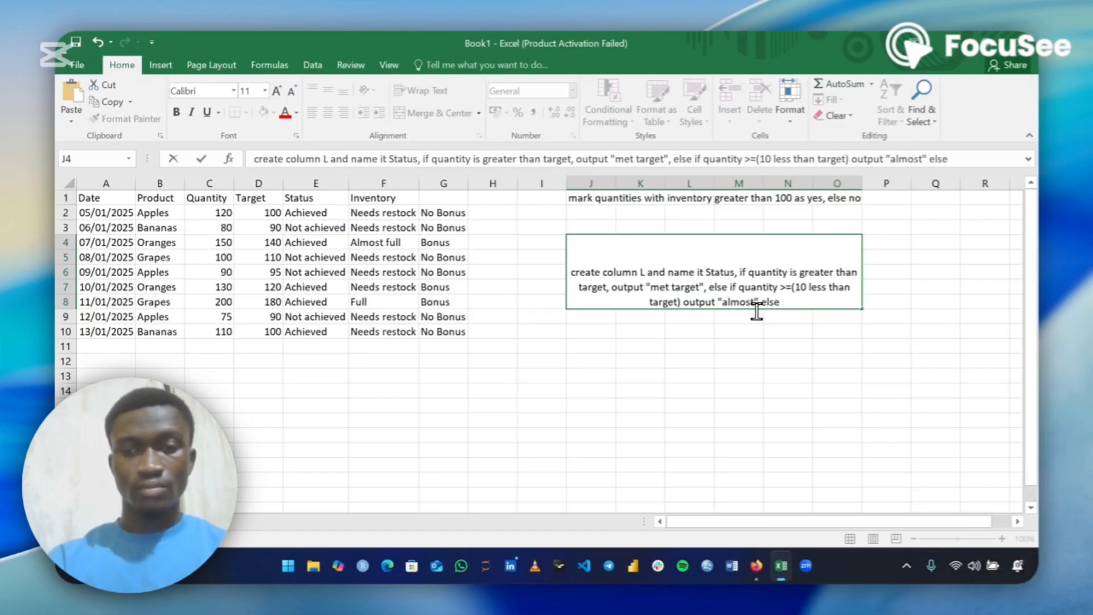
text(Missed)
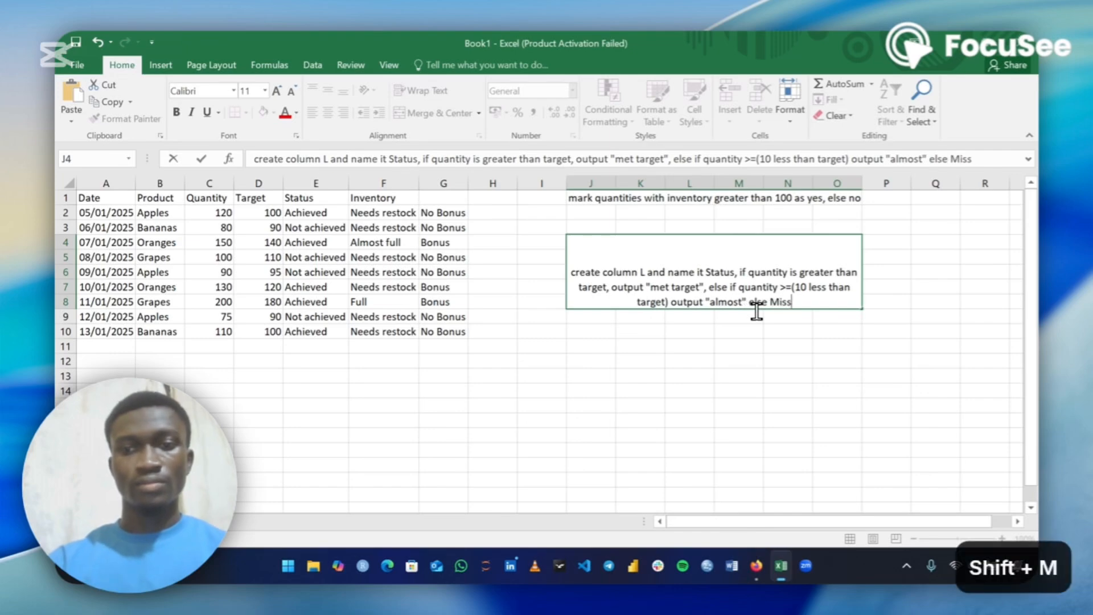